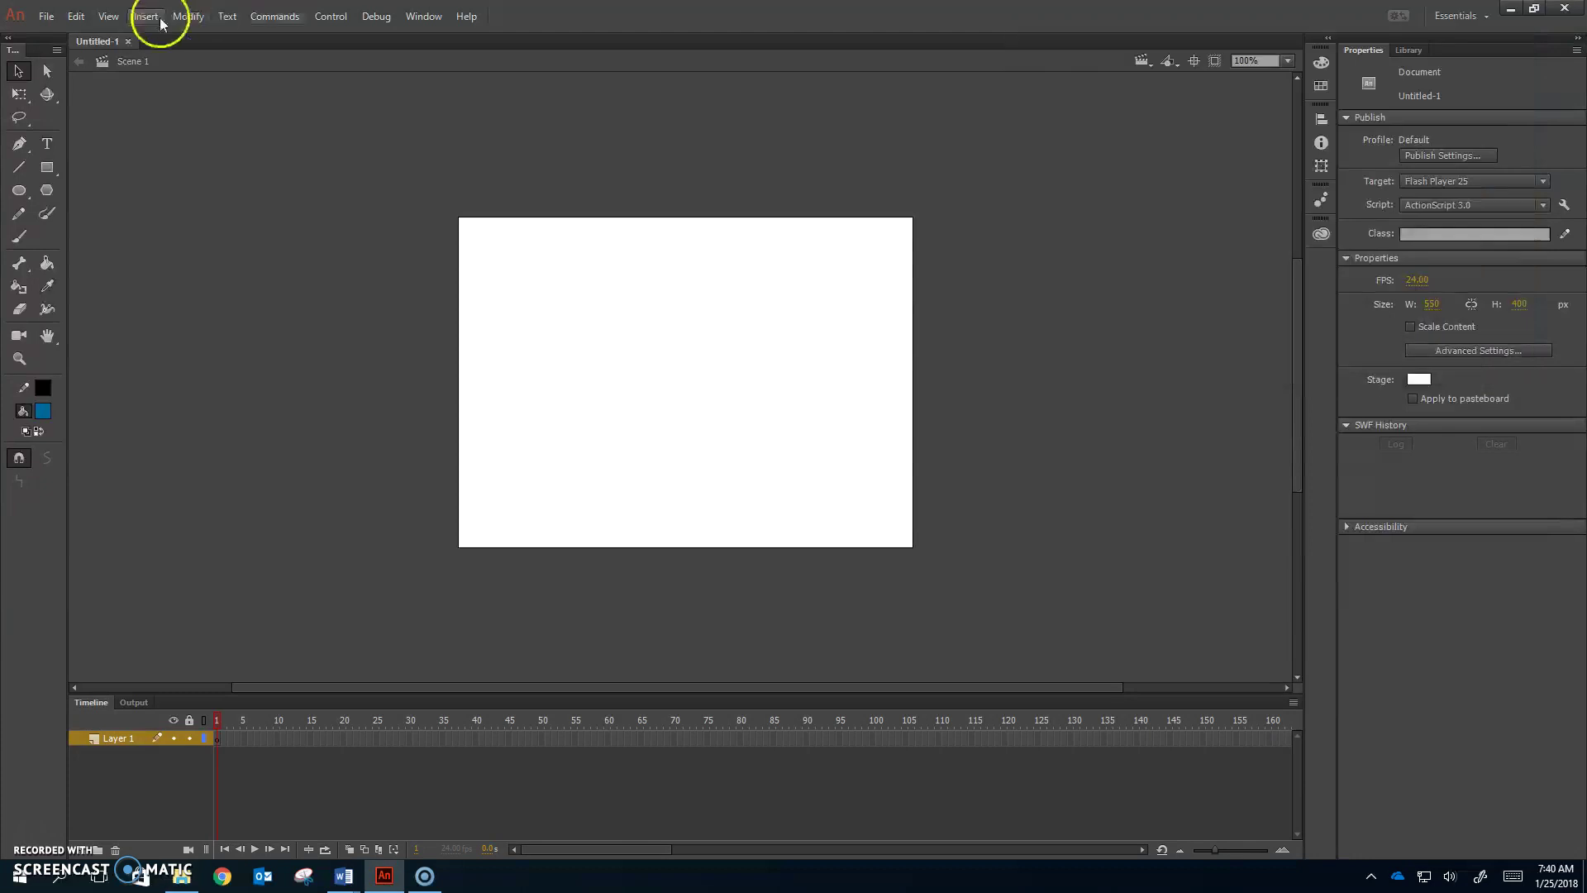
Step: Import the image cactus_flower.jpg onto the stage
left_click(46, 16)
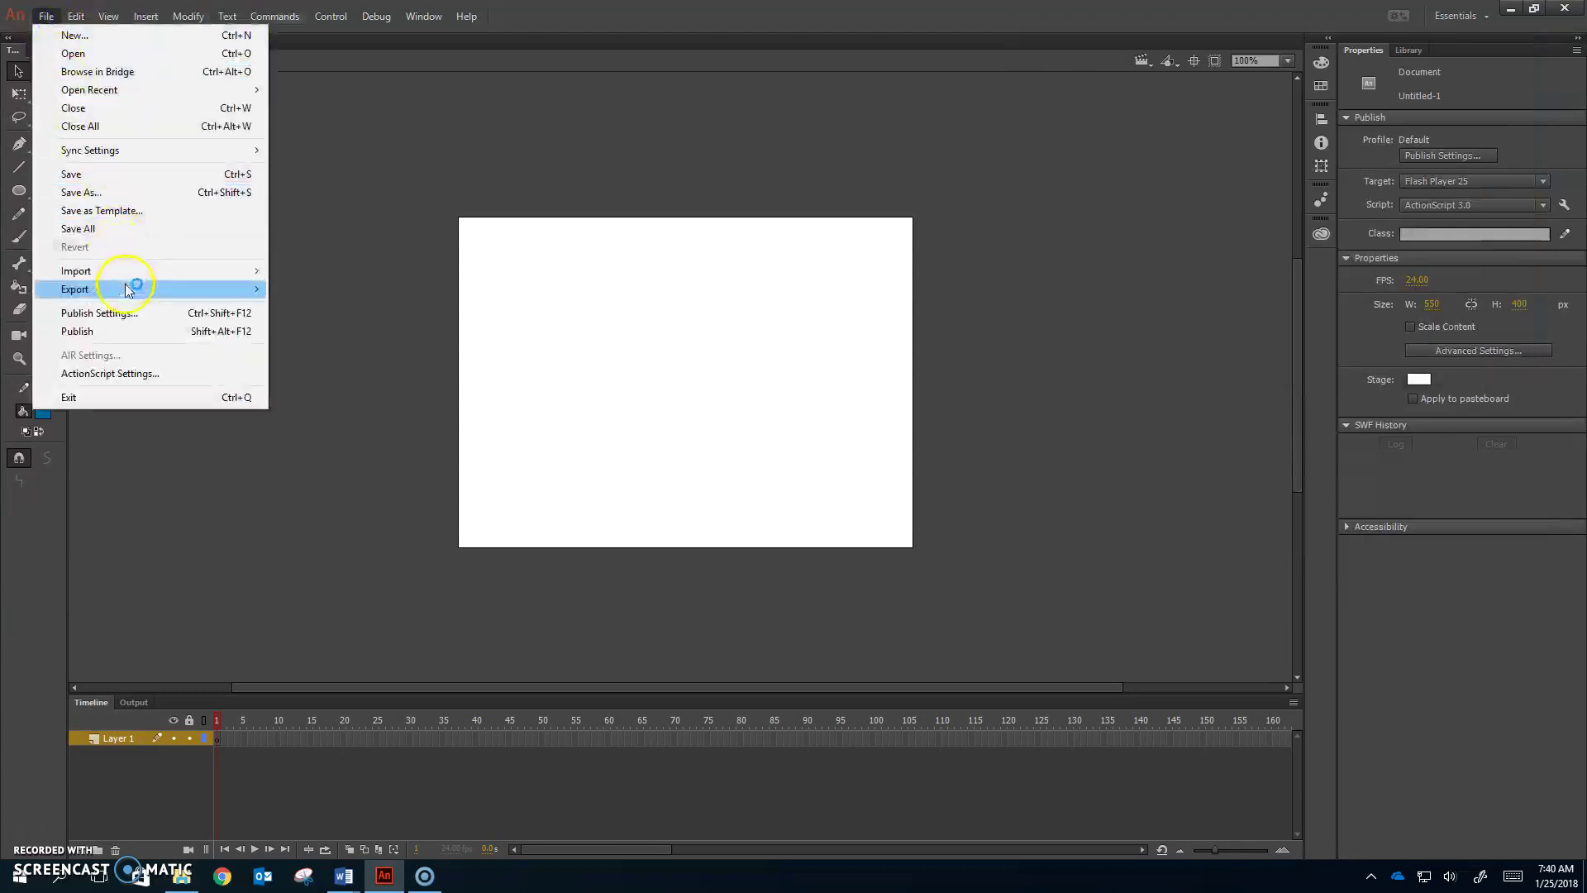
mouse_move(124, 271)
left_click(357, 271)
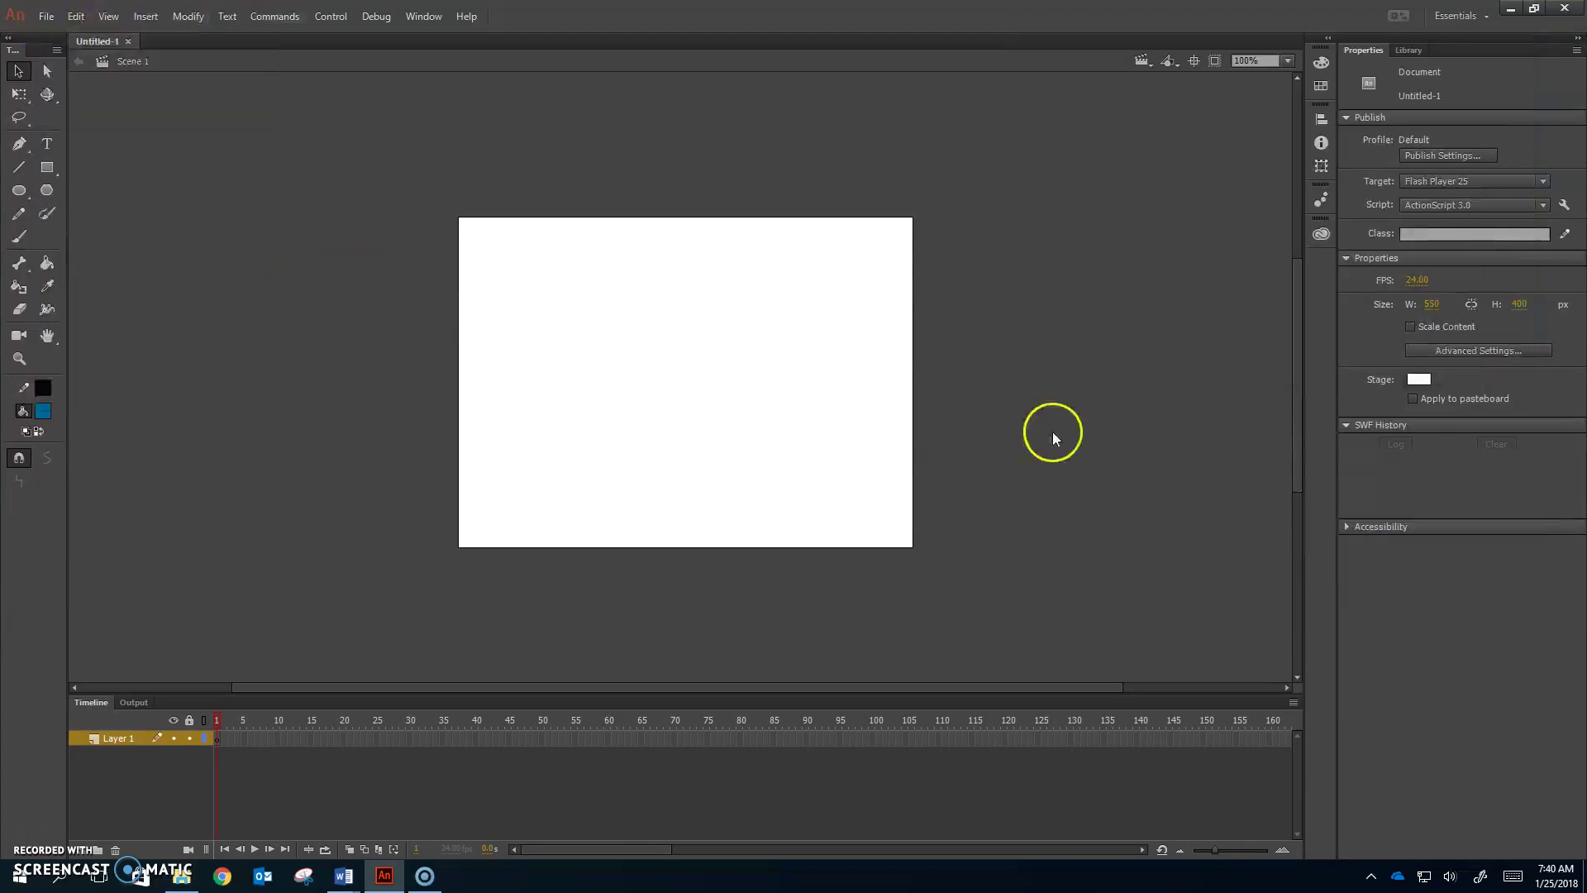
double_click(271, 117)
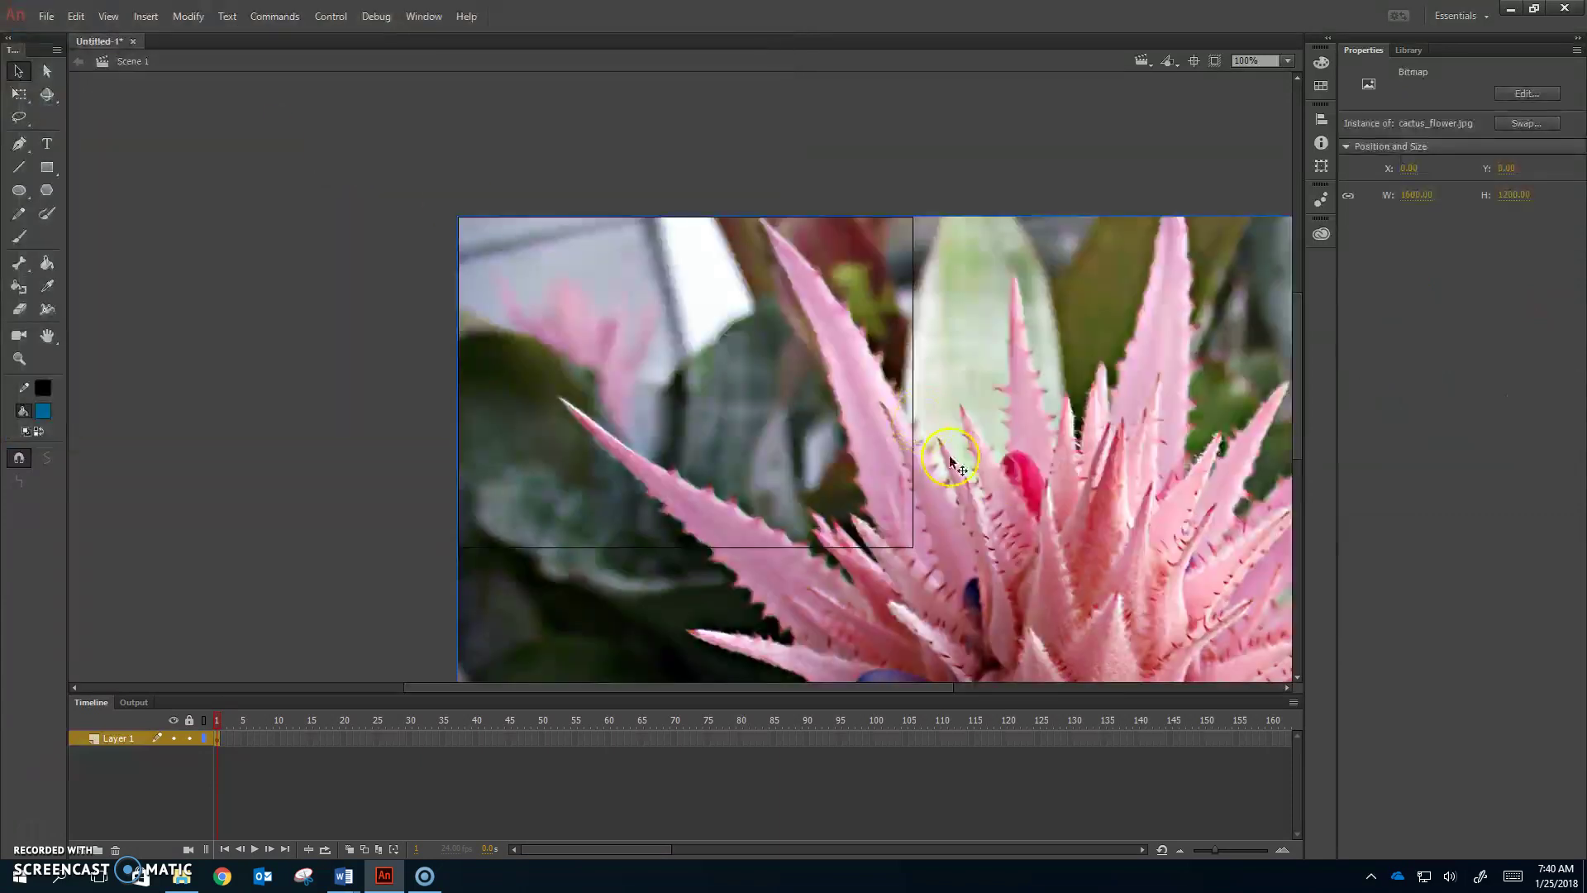
Step: Lock the photo's width and height proportions and set its width to 550 px
left_click(1347, 199)
type("550")
key("Return")
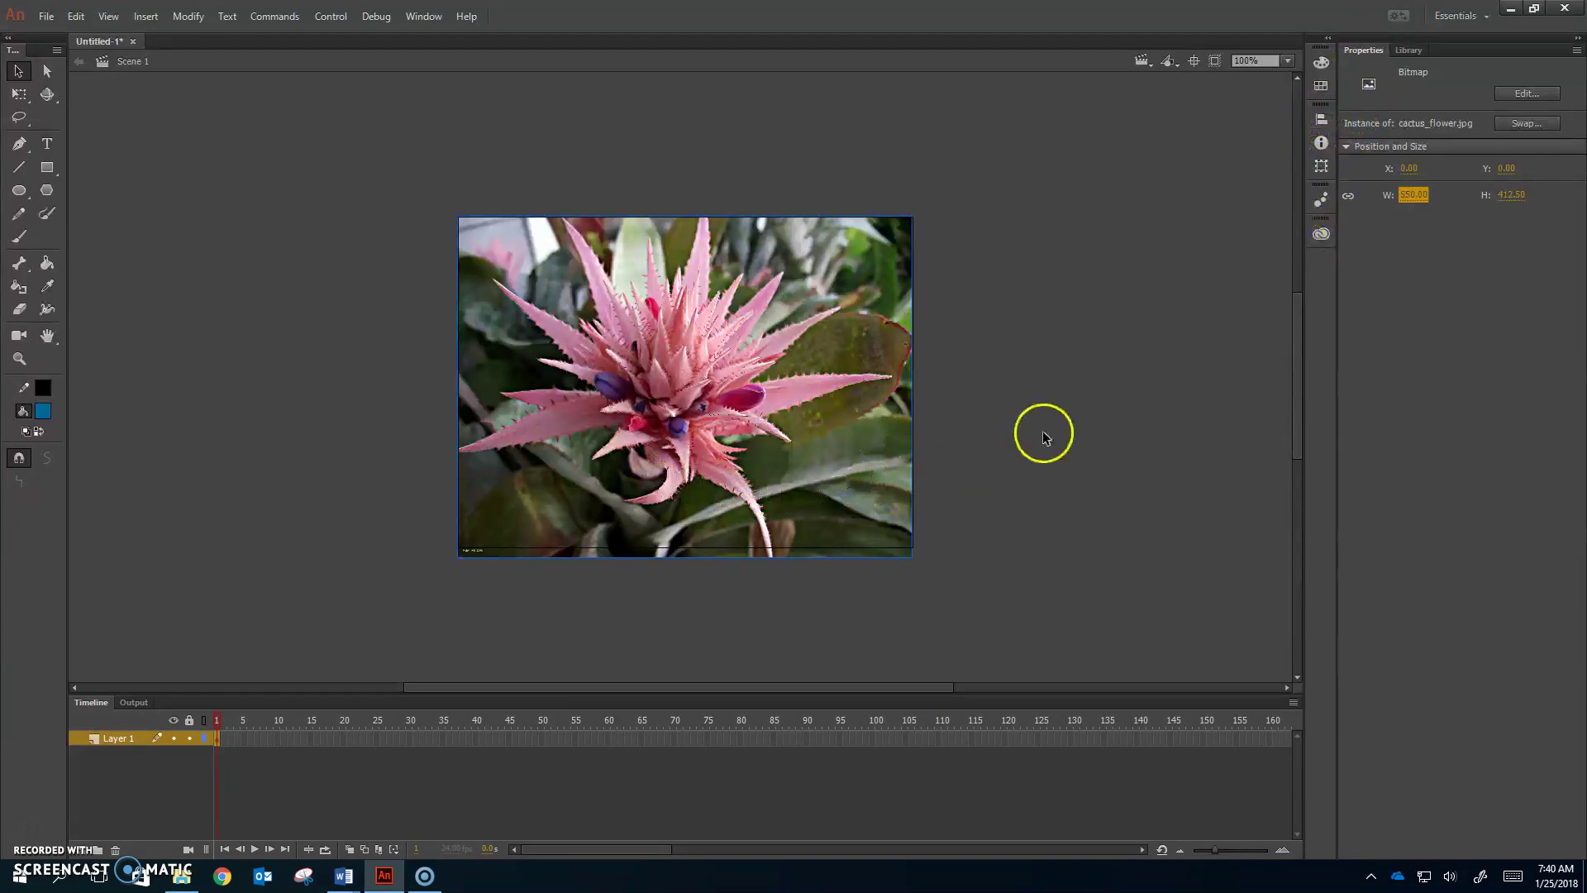
Step: Align the flower photo to the stage's horizontal centre and top edge
left_click(1321, 119)
left_click(1176, 150)
left_click(1233, 147)
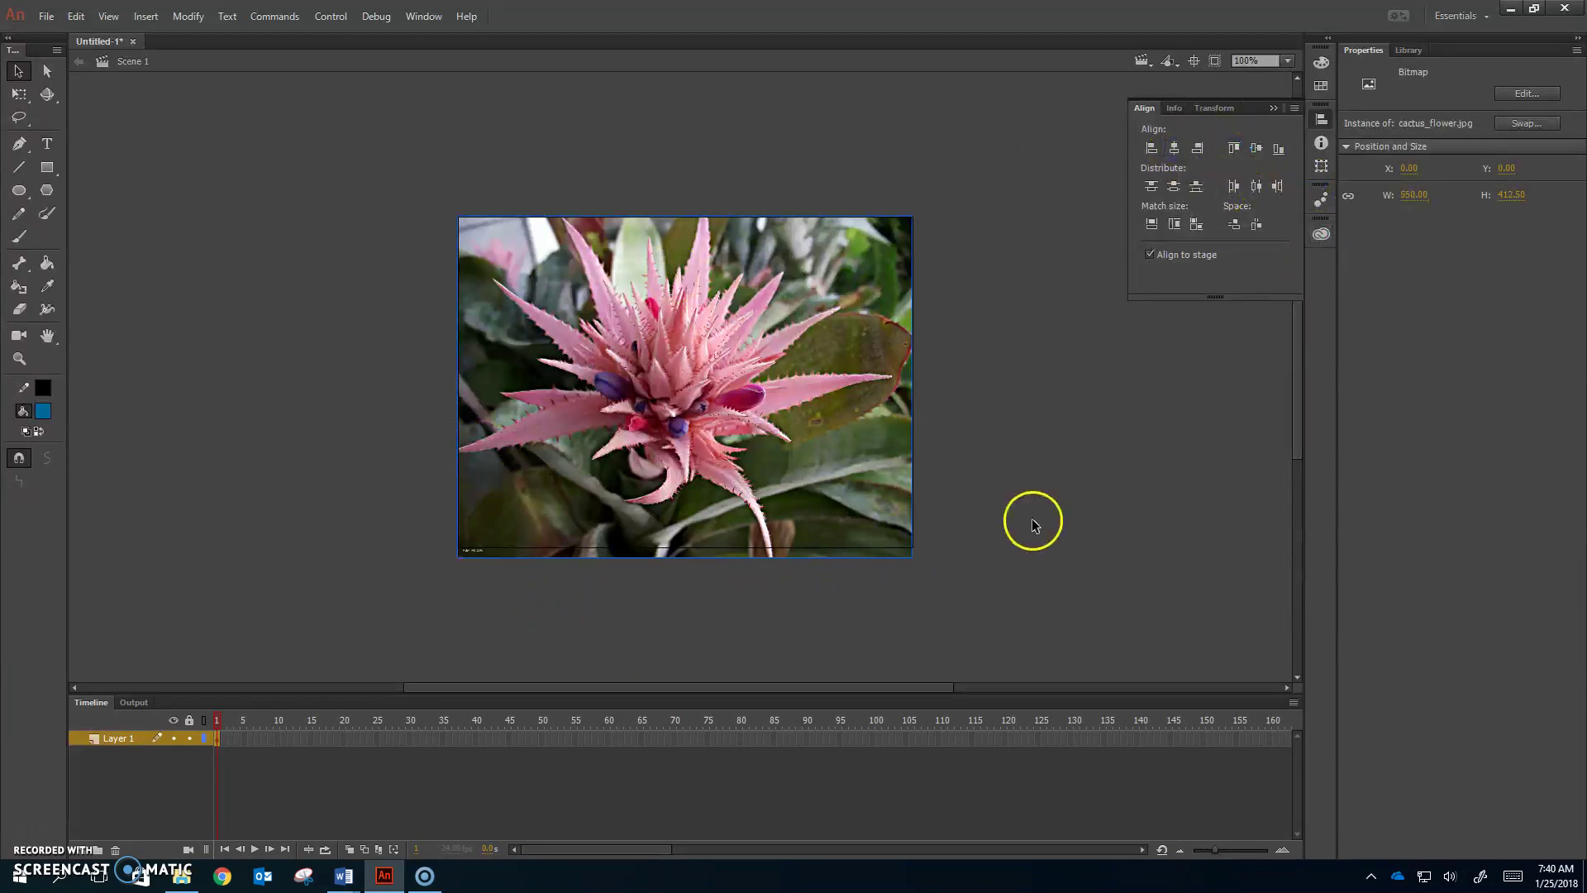
left_click(1272, 108)
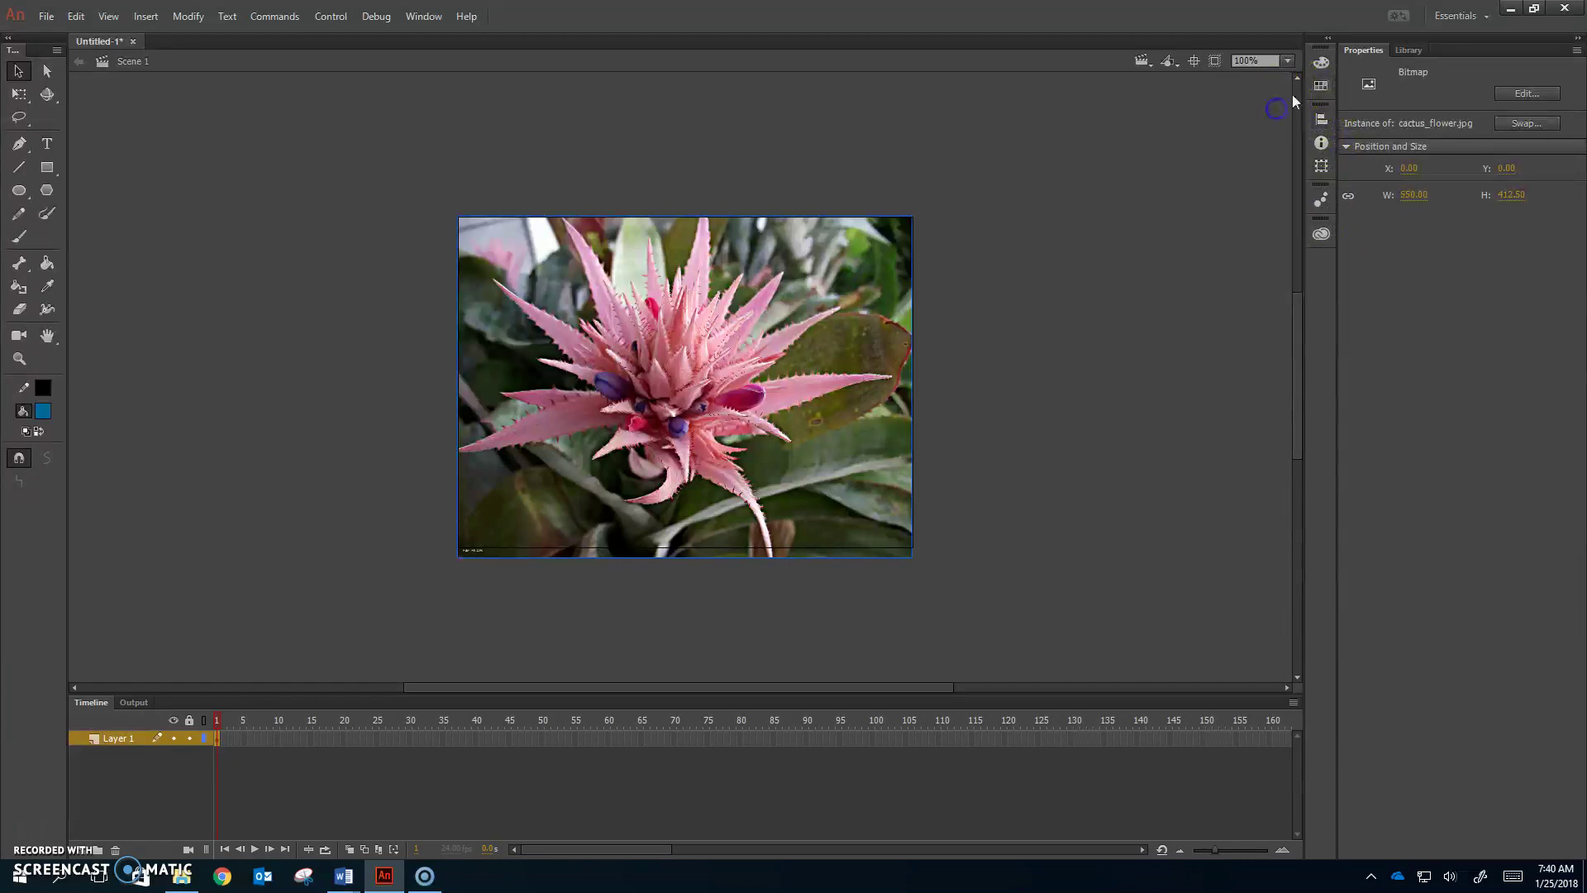
Step: Rename the photo's layer as flower and lock it
left_click(1279, 61)
left_click(1286, 61)
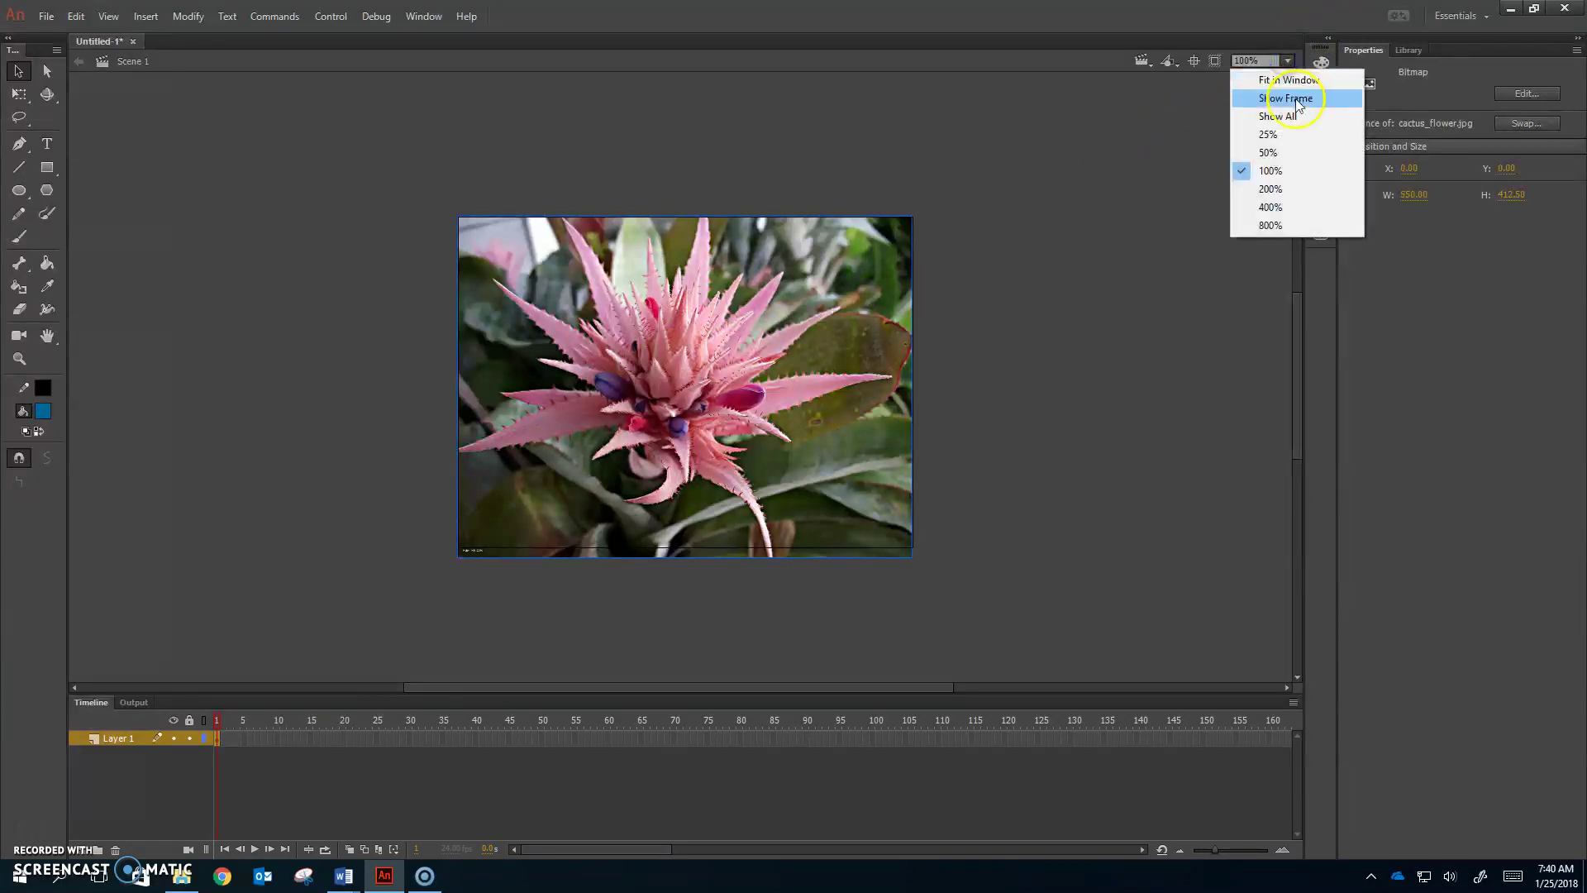
left_click(1286, 100)
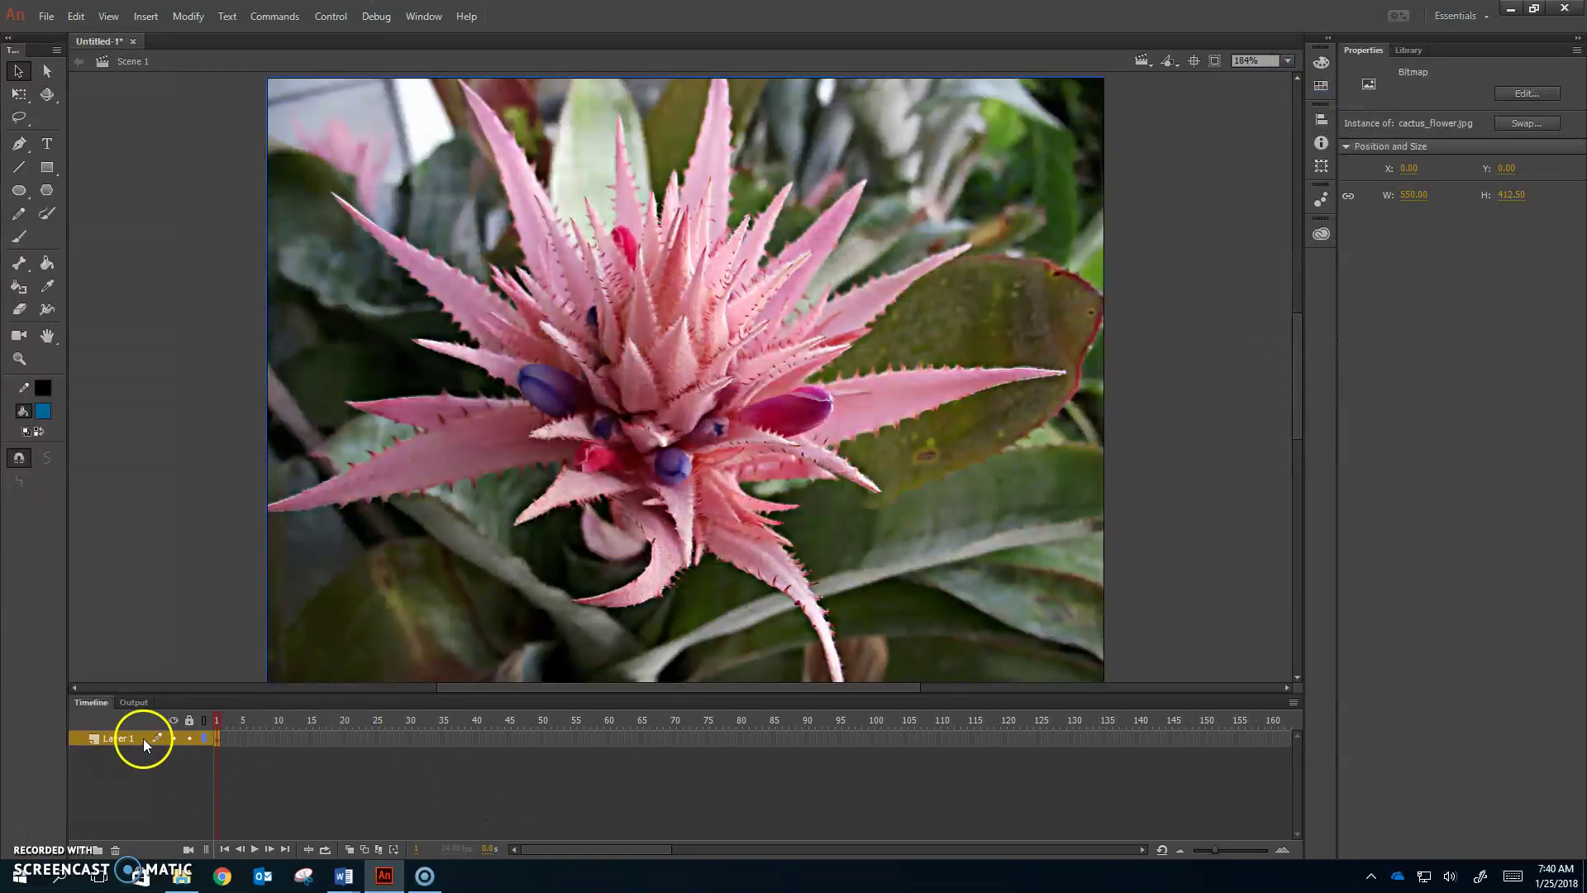
double_click(116, 737)
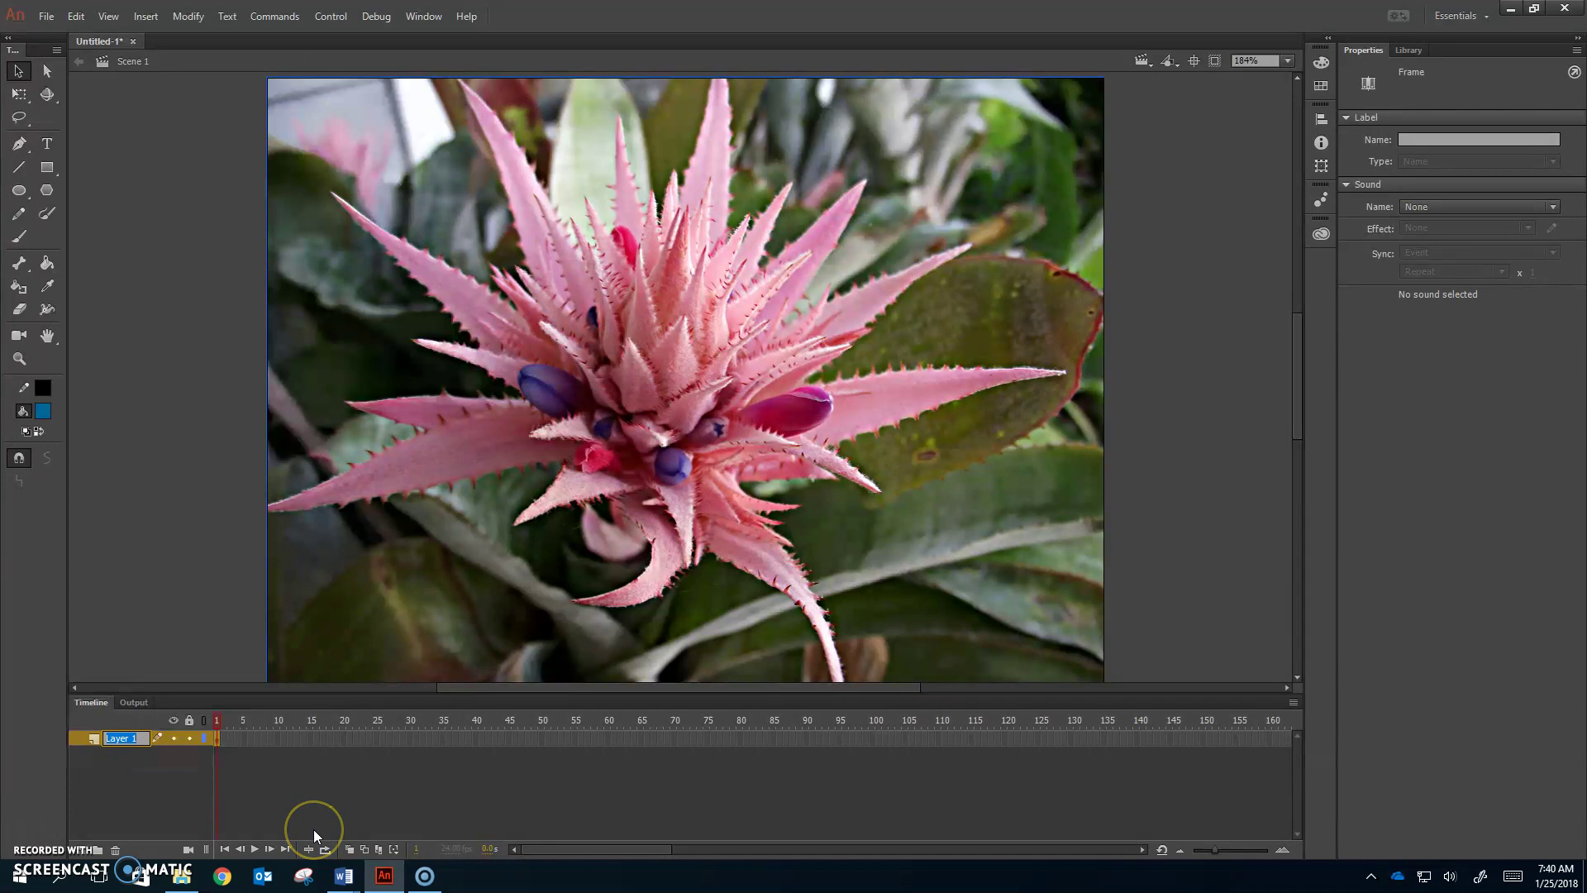
type("flower")
key("Return")
left_click(190, 738)
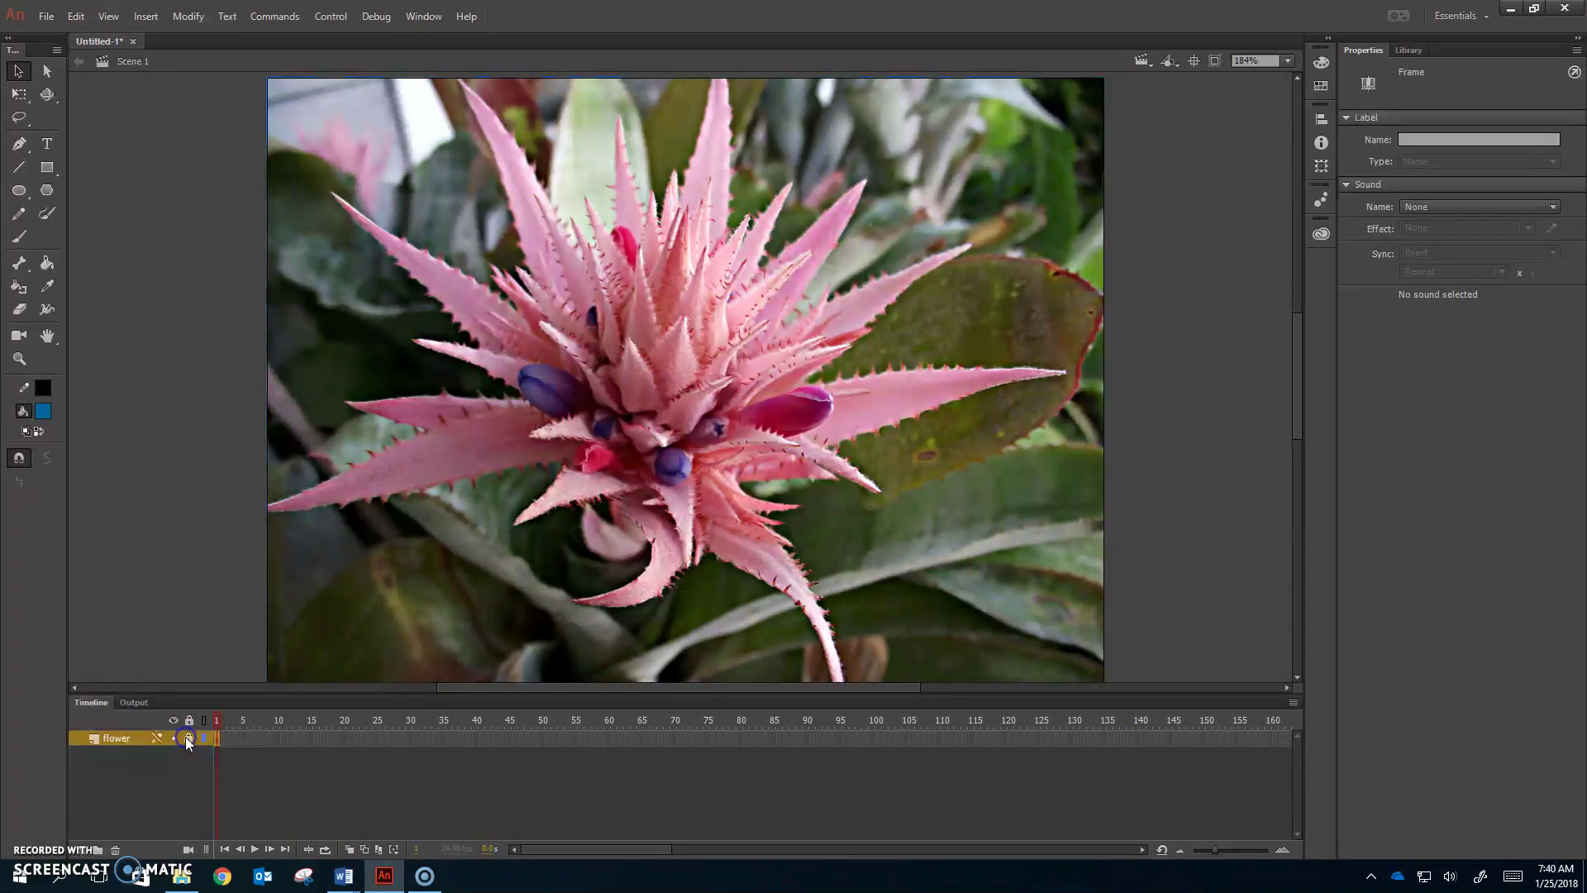
Step: Add a layer named outline above the flower layer and set the Pencil tool to Smooth mode
left_click(97, 850)
double_click(118, 739)
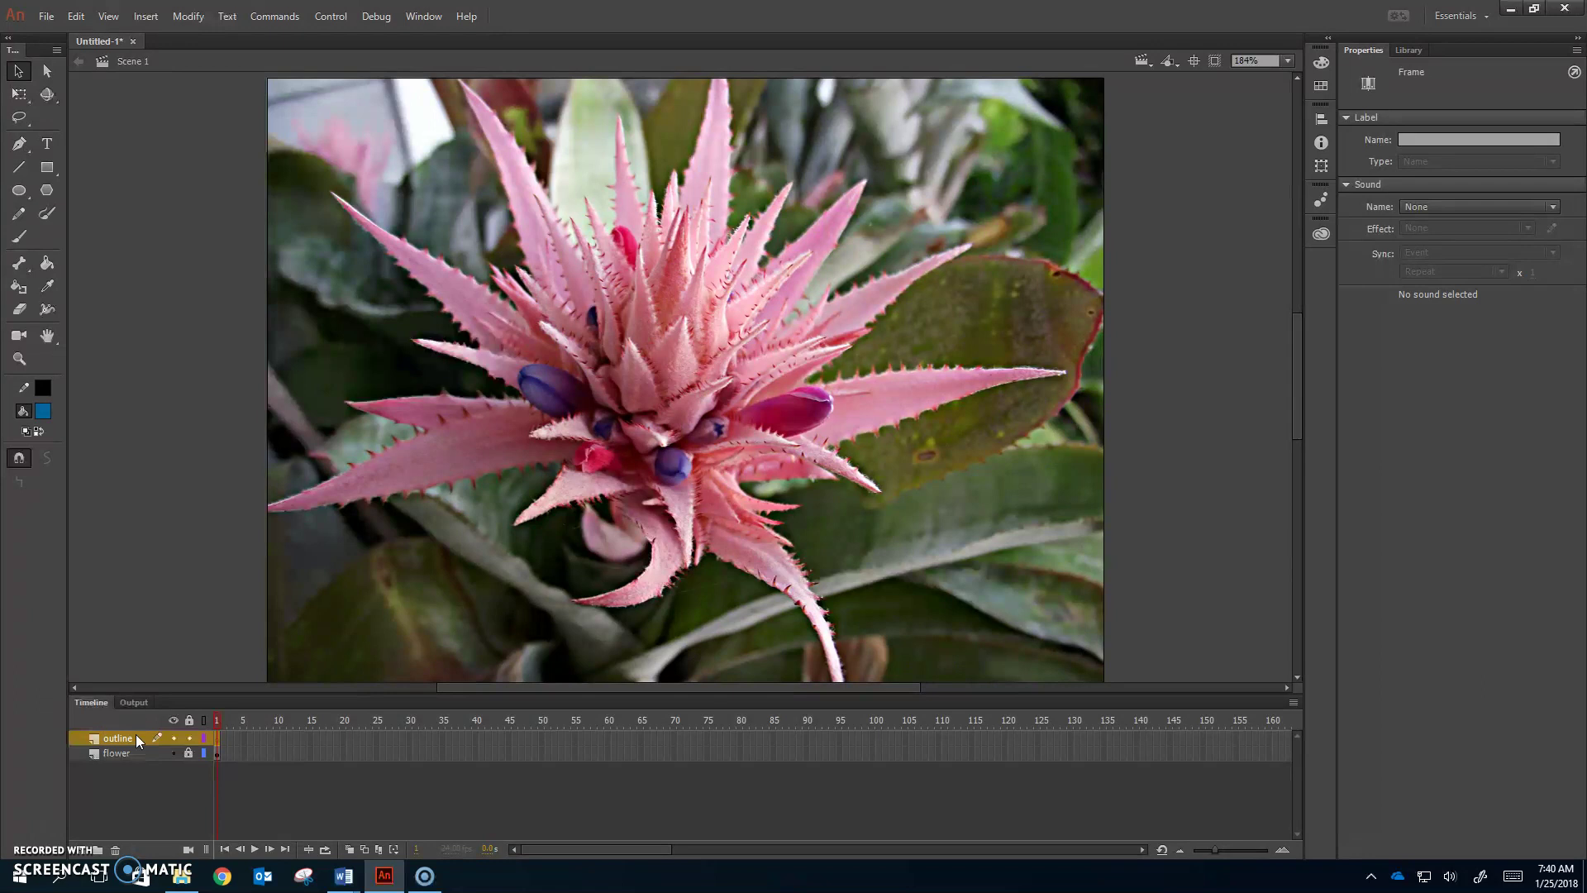
left_click(18, 214)
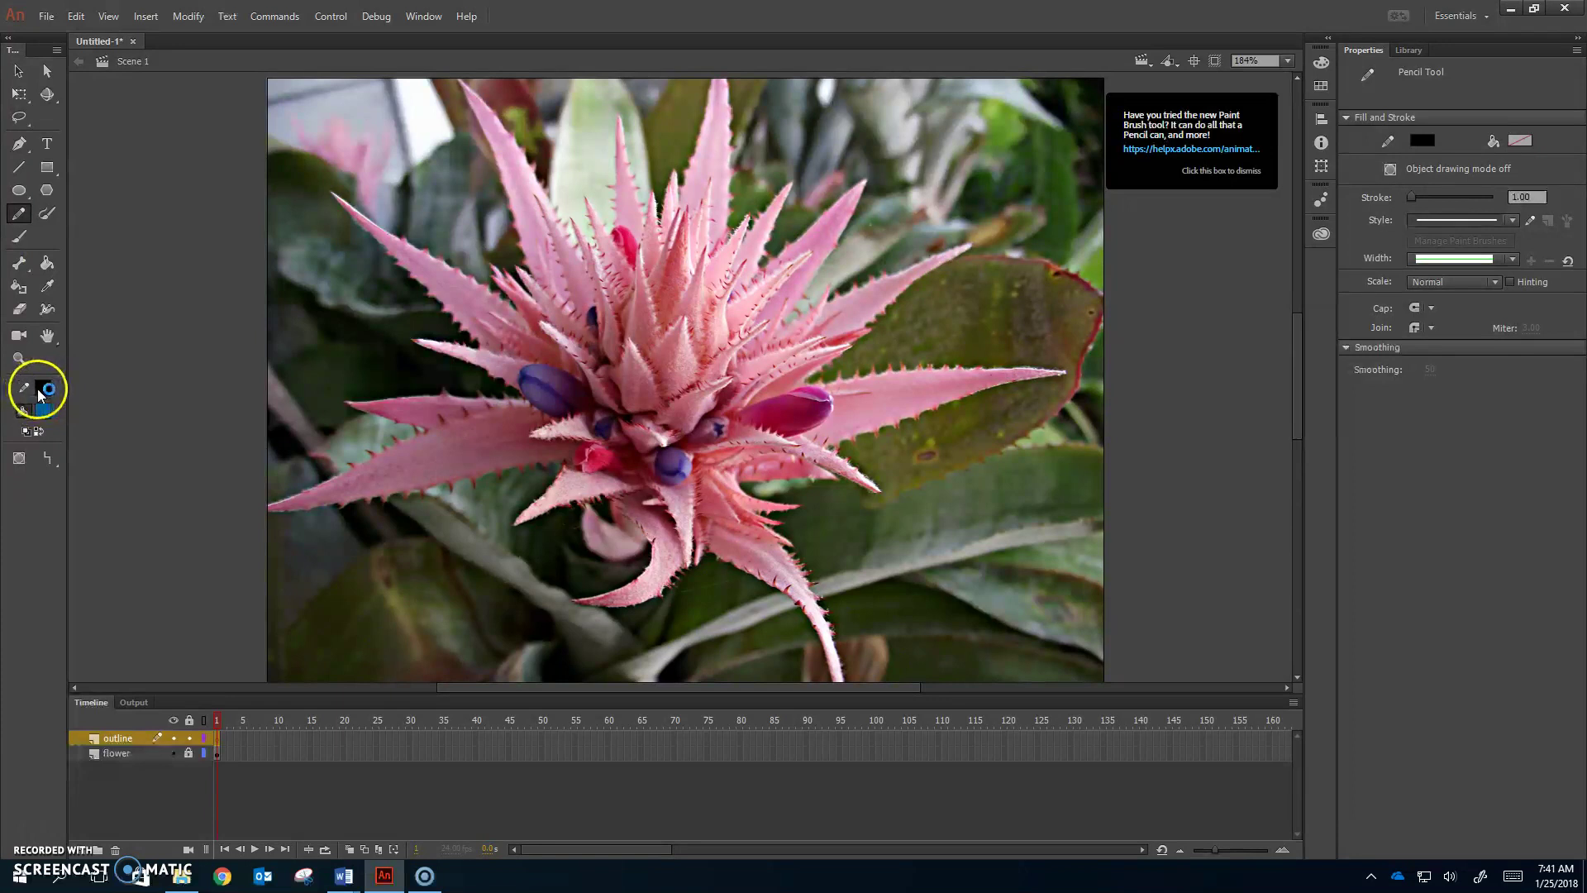
left_click(47, 458)
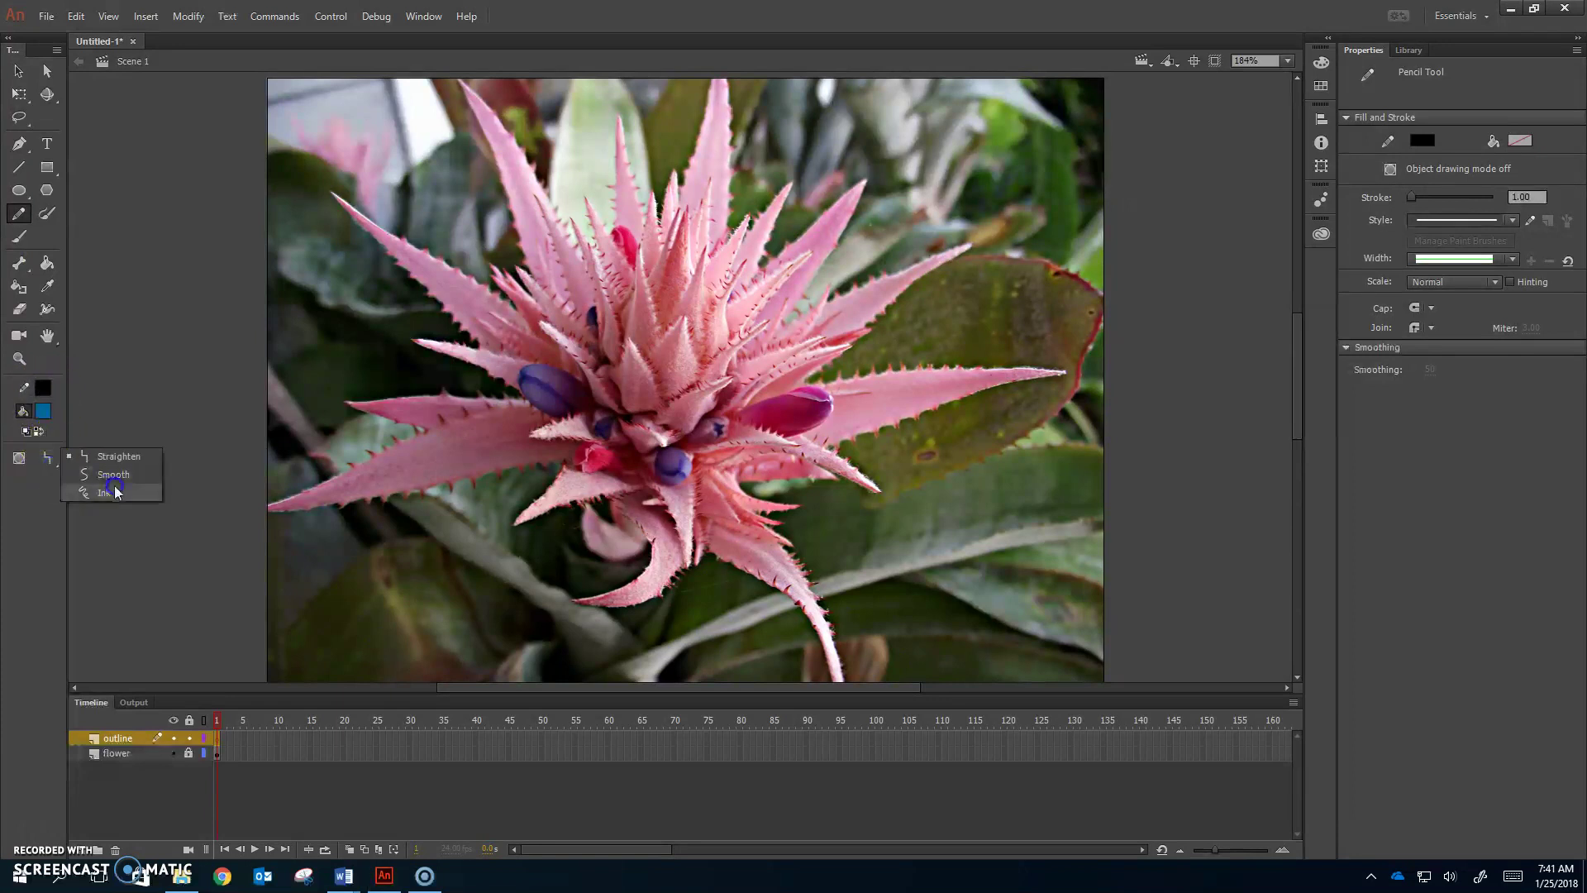
left_click(116, 476)
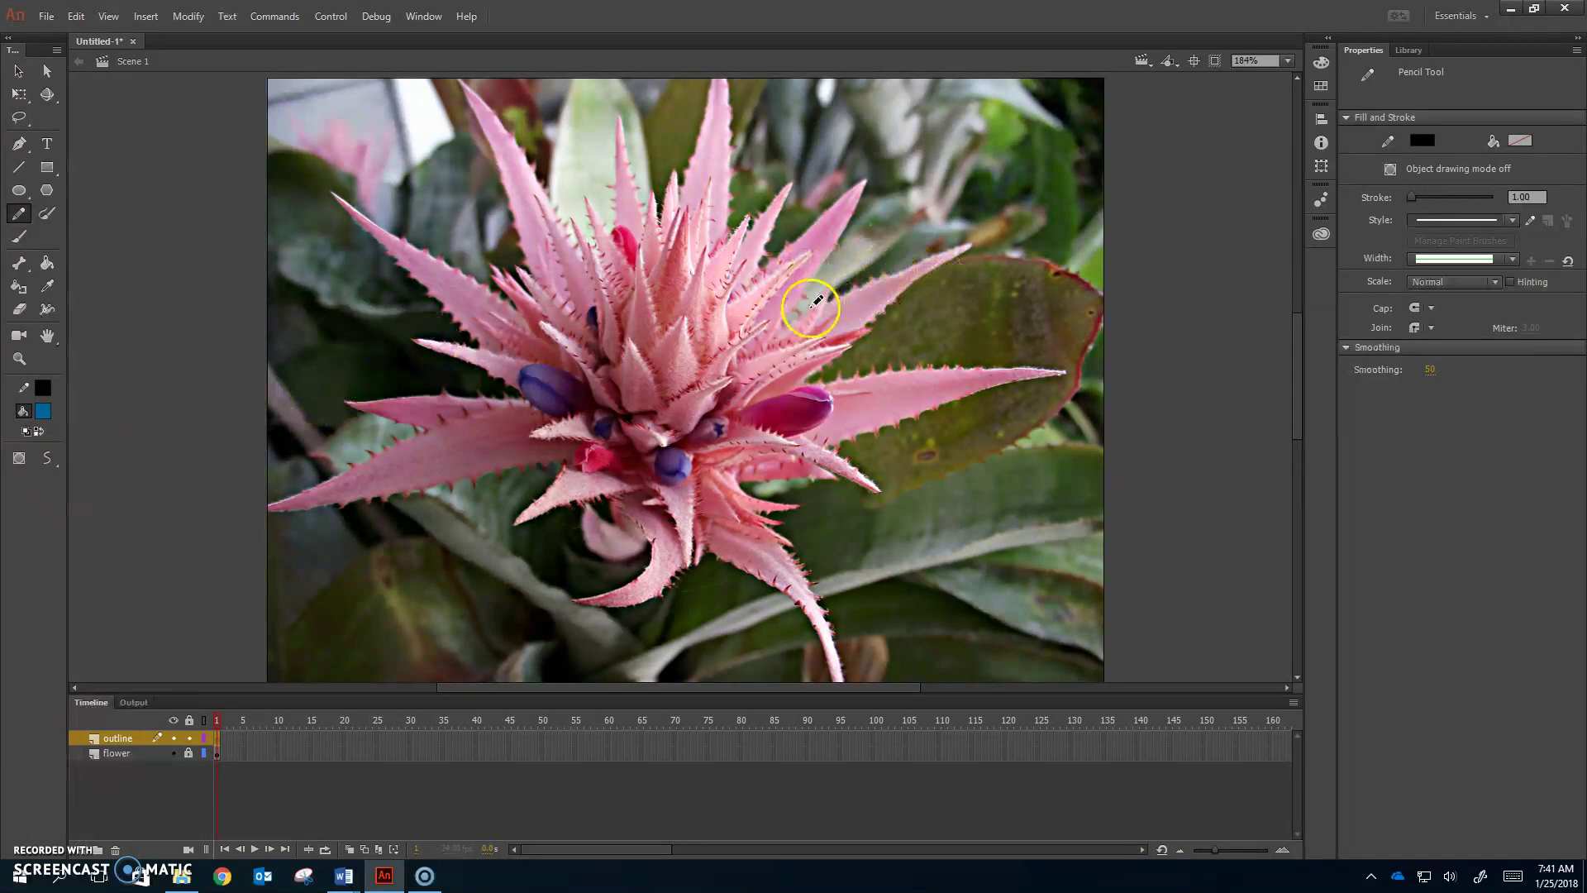
Step: Undo the thin test line drawn on the central petals and set the pencil's stroke size to 2.00
right_click(648, 355)
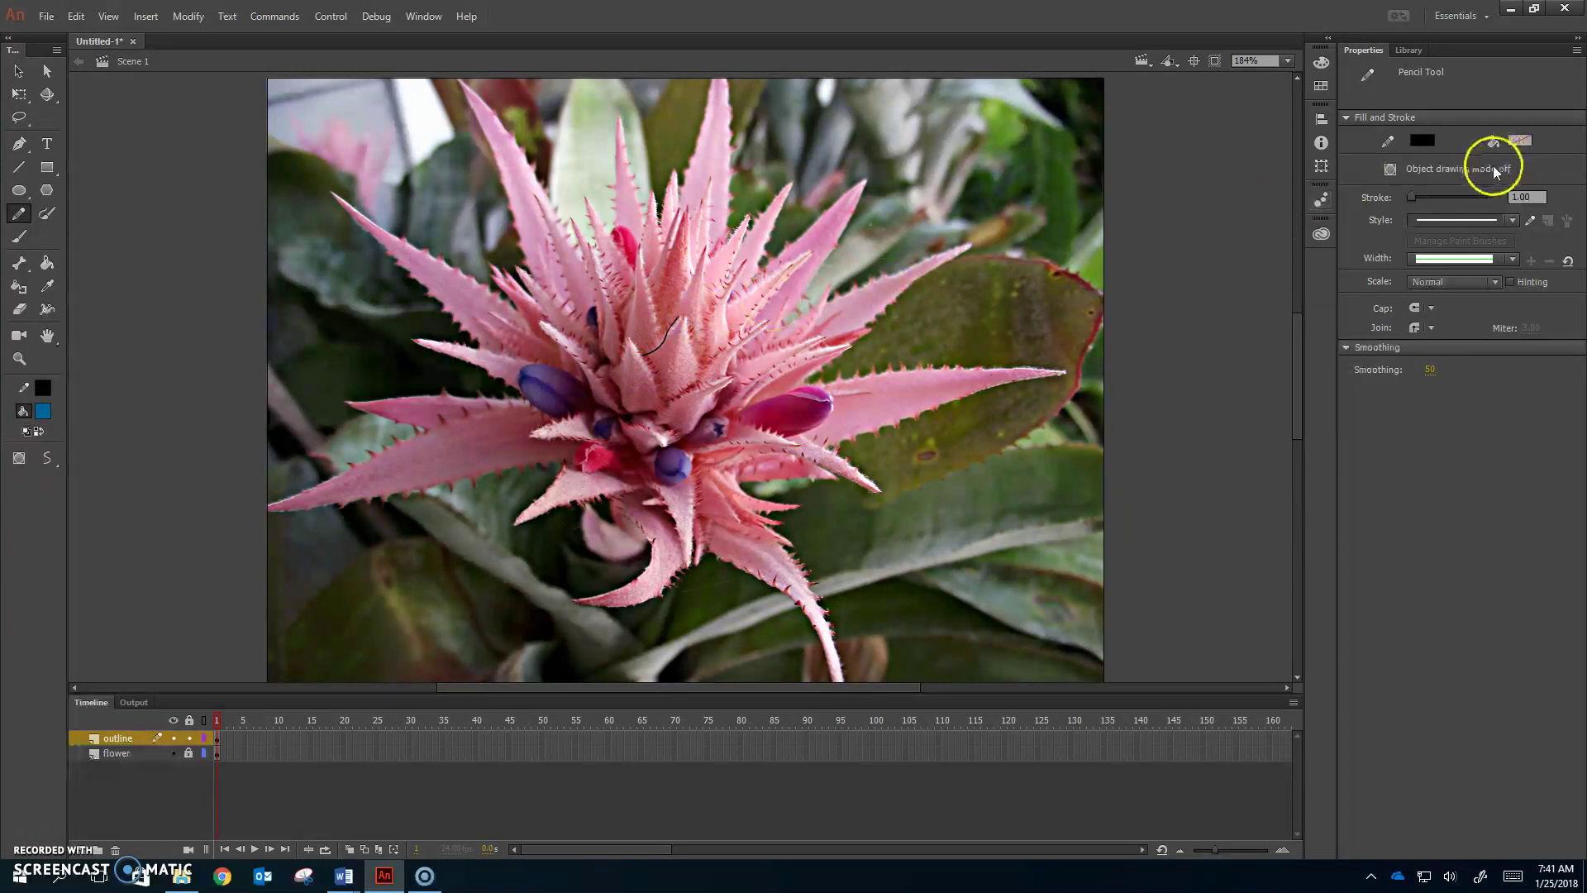
key("ctrl+z")
left_click(1533, 196)
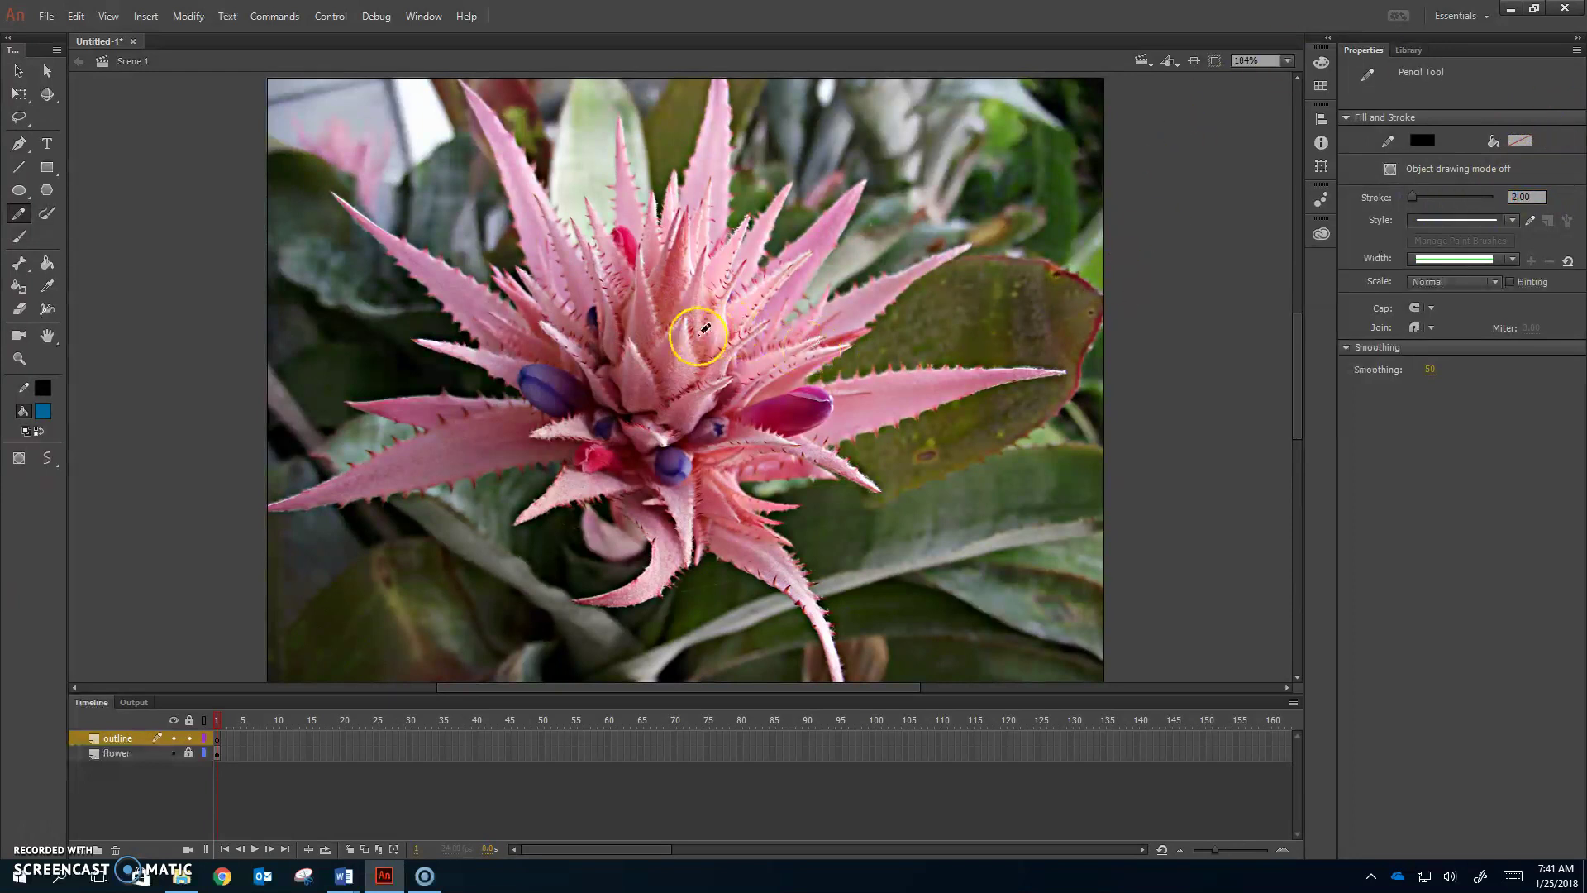
Step: Trace the flower's central petals and the small purple bud beside them with black pencil lines on the outline layer
mouse_move(645, 353)
left_mouse_down()
mouse_move(686, 309)
mouse_move(706, 371)
mouse_move(658, 377)
left_mouse_up()
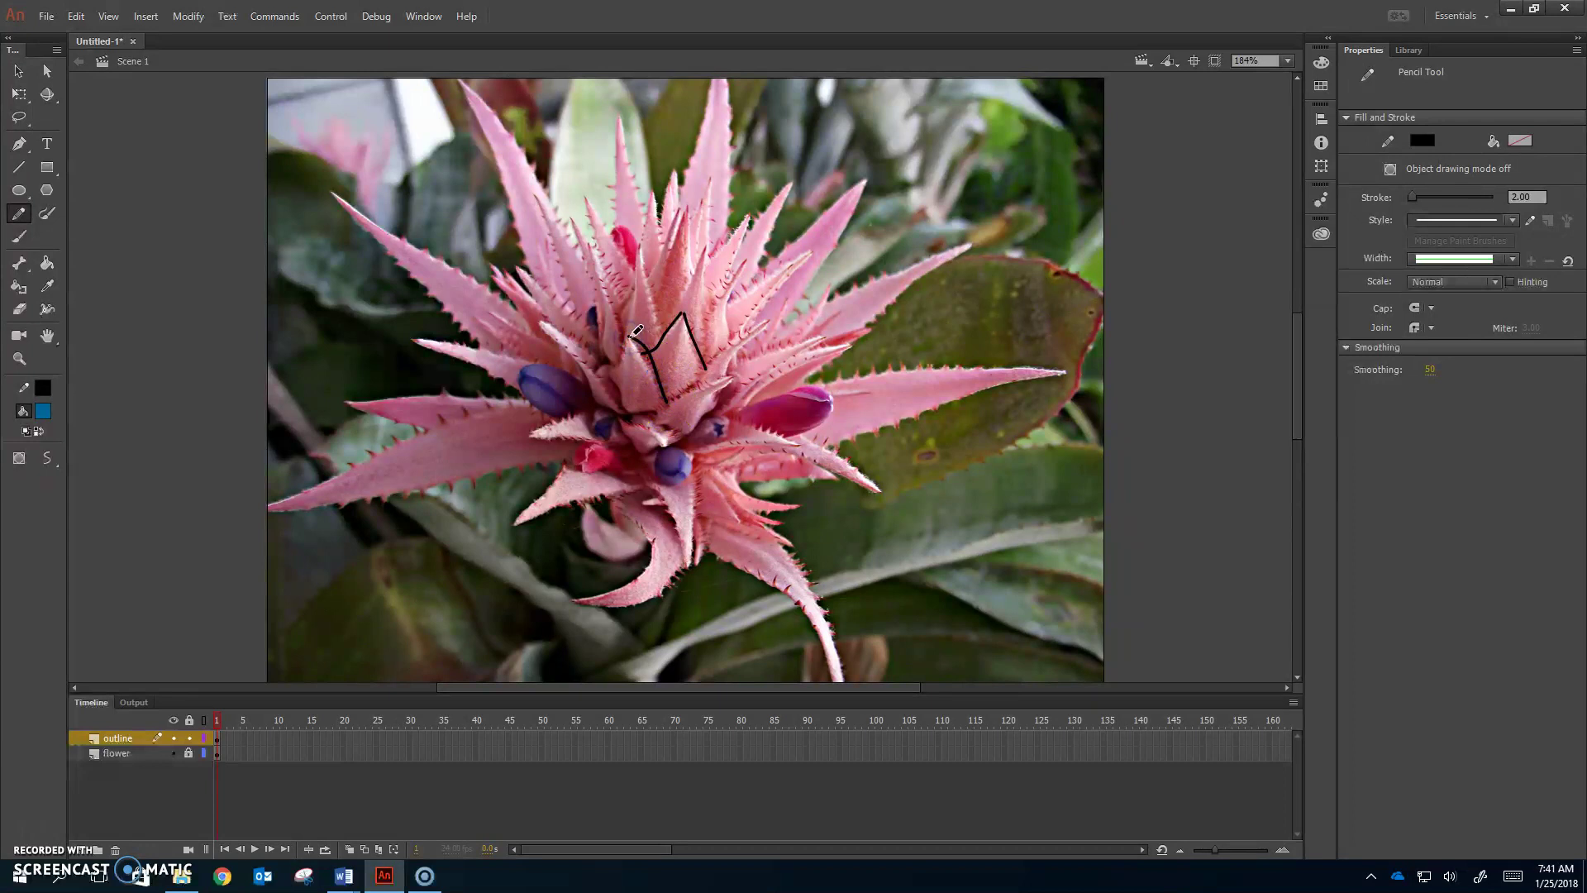
left_click_drag(618, 376, 616, 379)
mouse_move(708, 356)
left_mouse_down()
mouse_move(772, 314)
mouse_move(727, 374)
mouse_move(648, 418)
left_mouse_up()
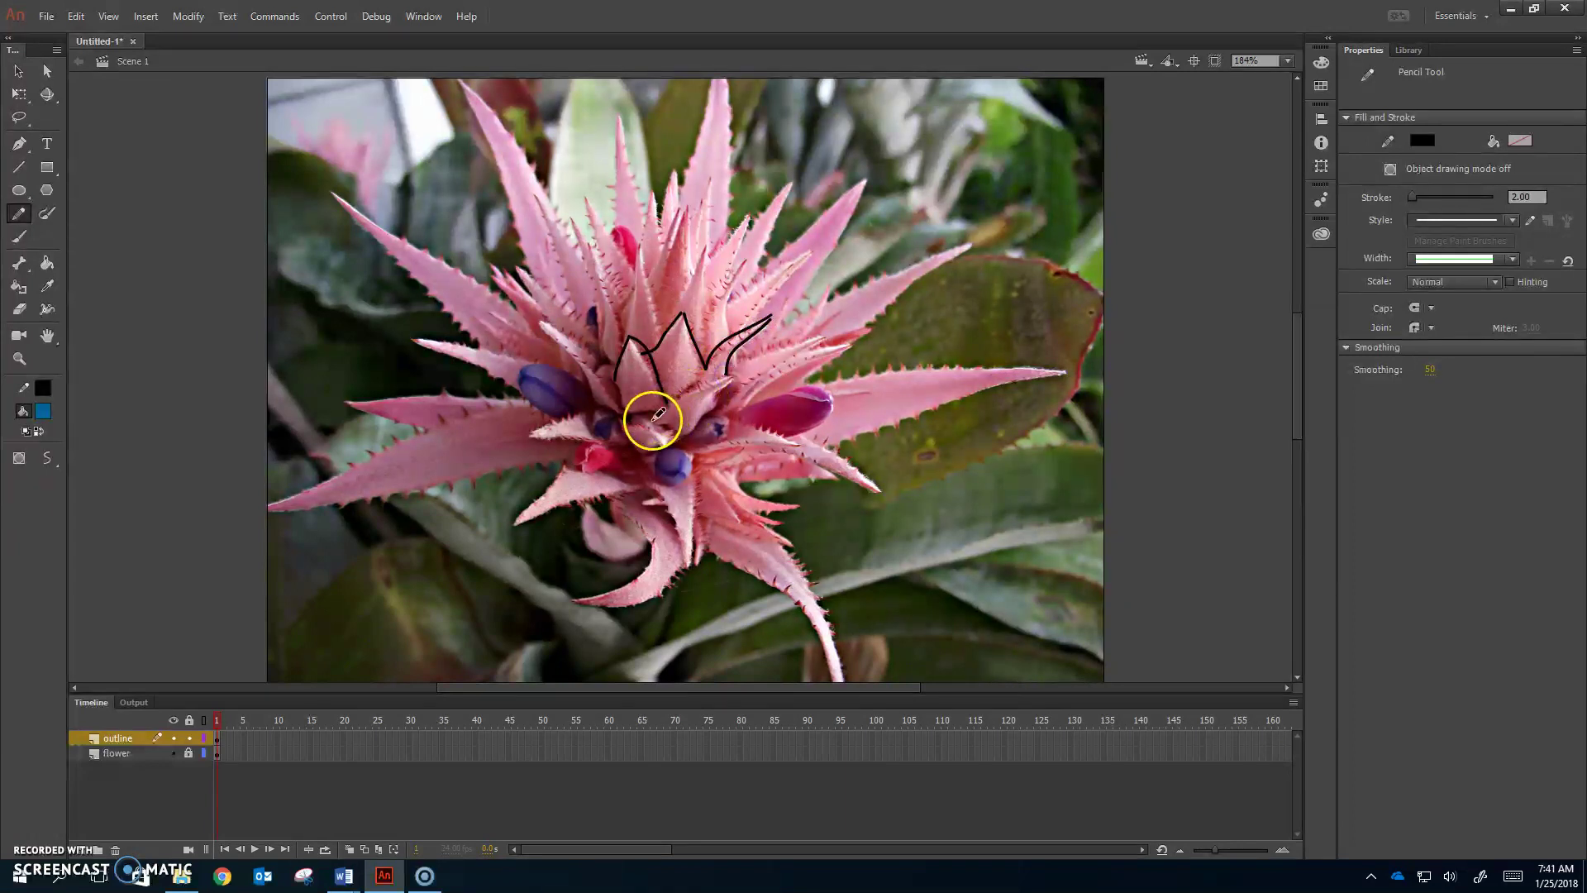
left_click_drag(728, 374, 743, 364)
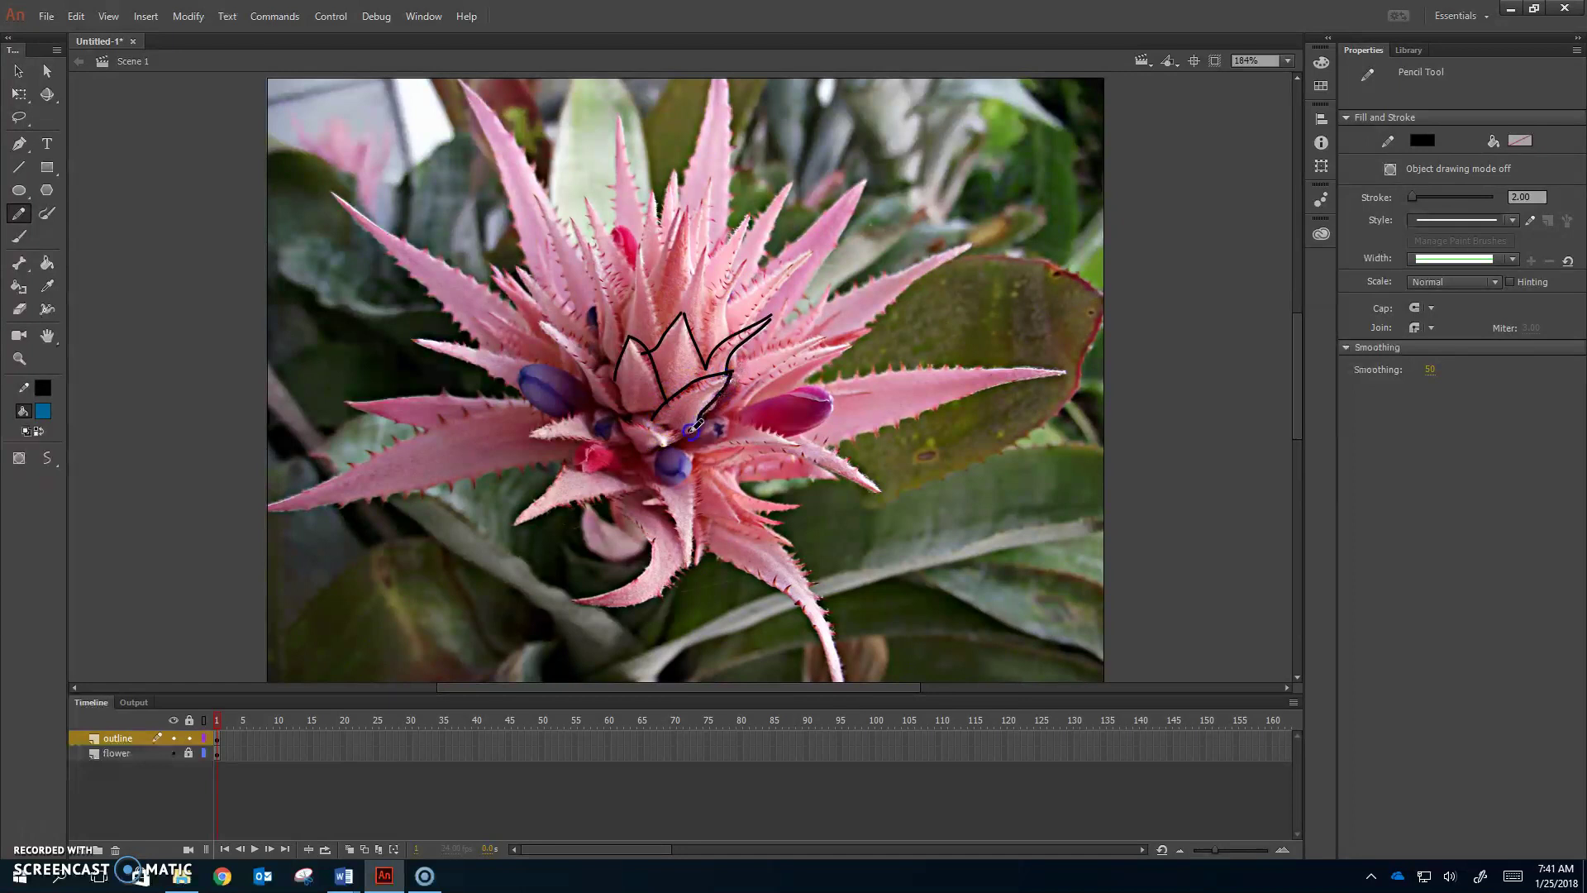
left_click_drag(693, 428, 707, 417)
Step: Trace the tall upper petals and the remaining outer petals and buds with black pencil lines to complete the flower's outline
mouse_move(666, 329)
left_mouse_down()
mouse_move(644, 242)
mouse_move(630, 335)
left_mouse_up()
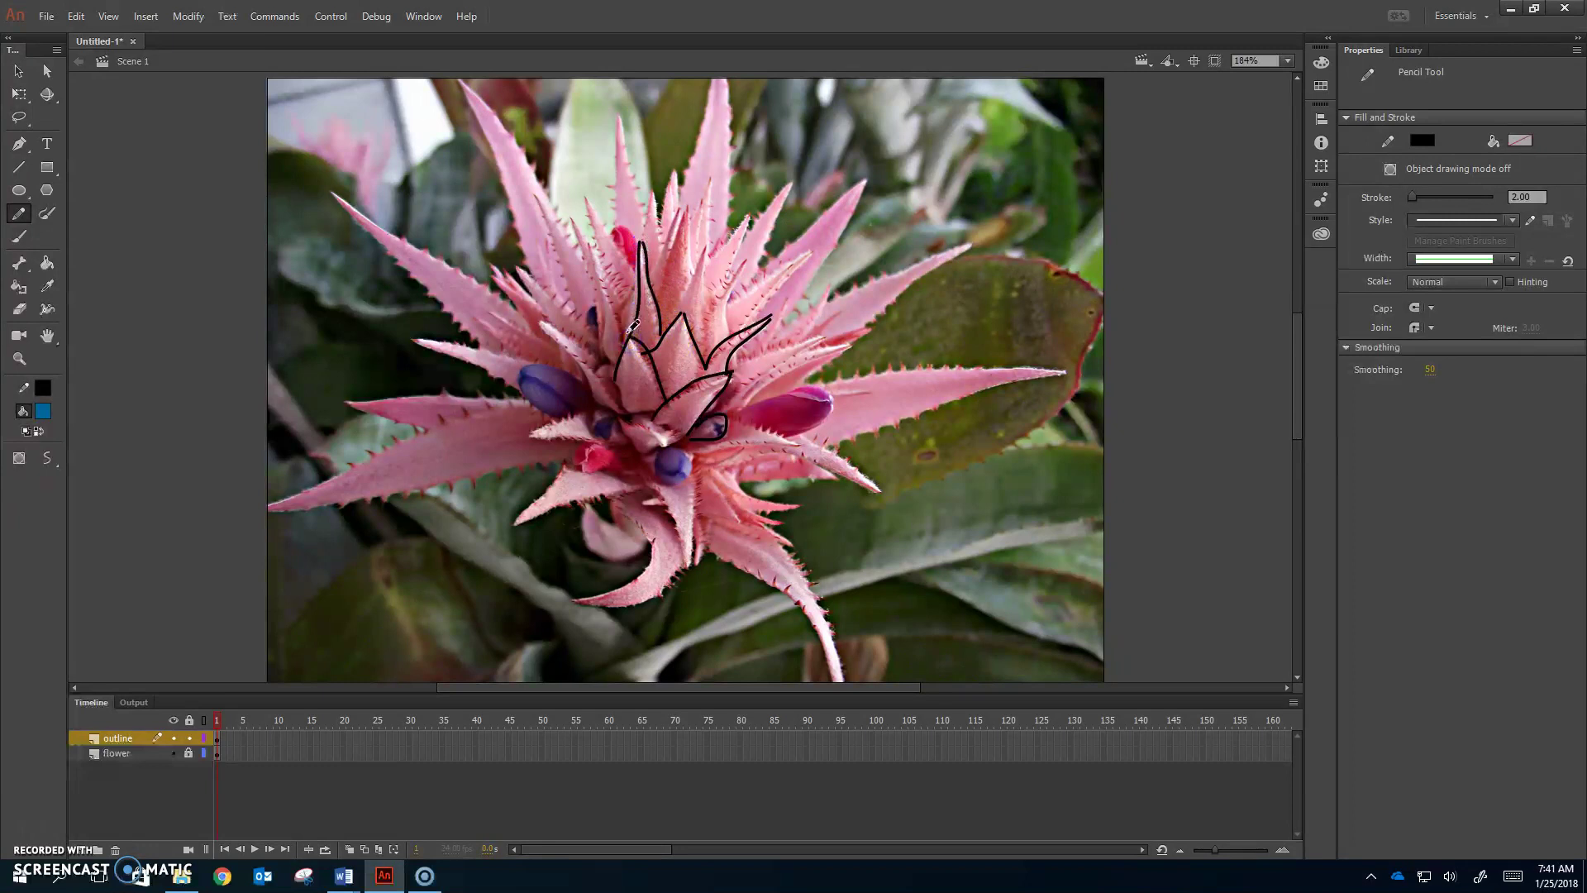
left_click_drag(631, 247, 617, 314)
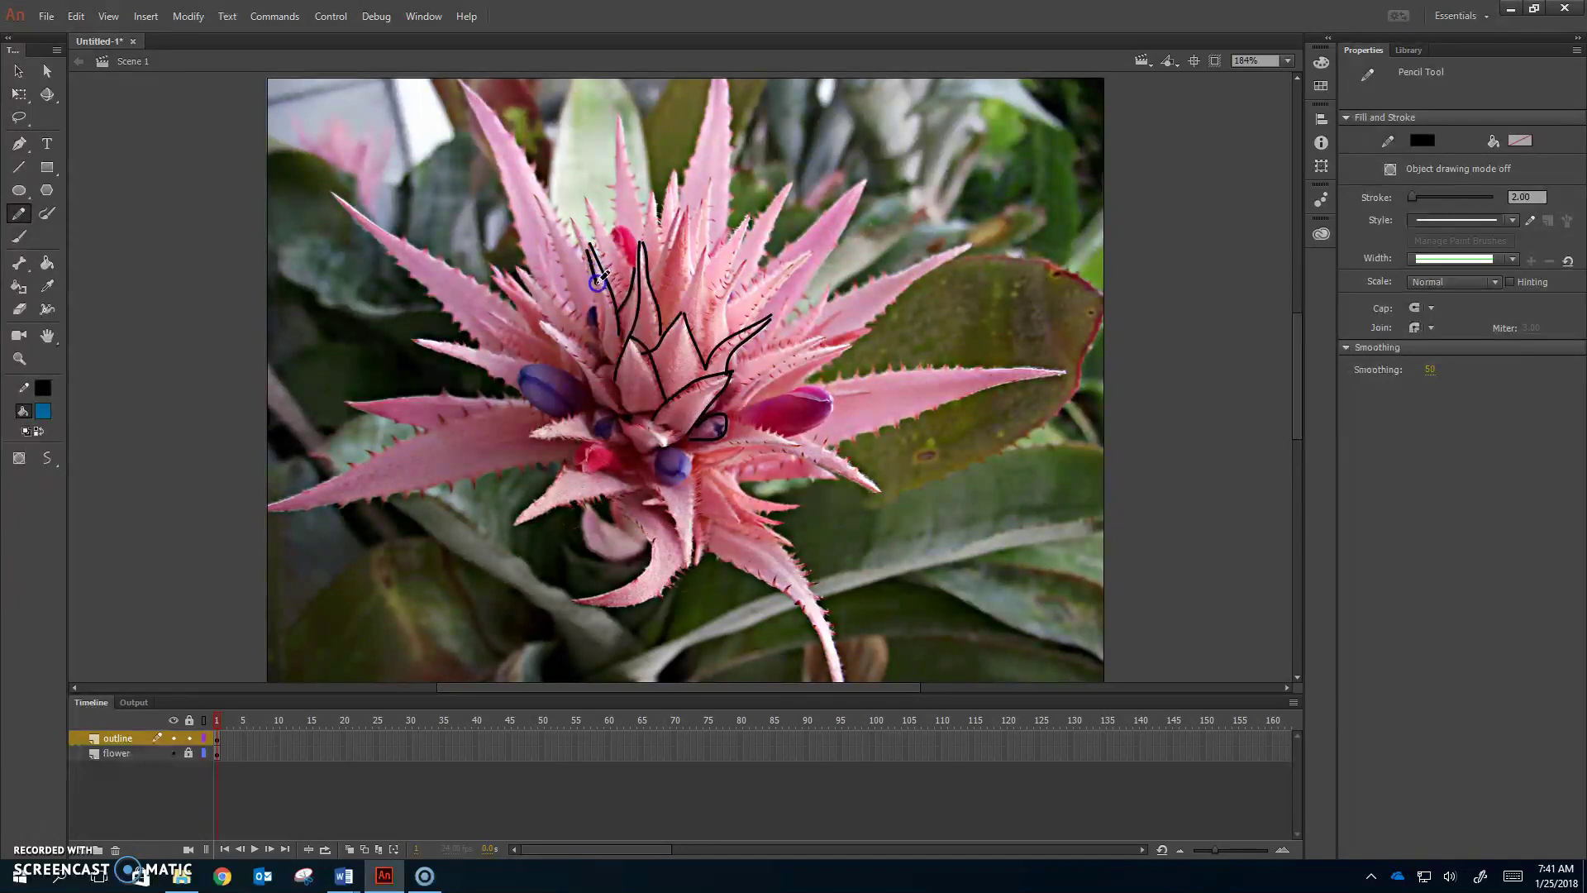
left_click_drag(613, 364, 614, 363)
left_click_drag(600, 263, 586, 194)
mouse_move(585, 194)
left_mouse_down()
mouse_move(634, 267)
mouse_move(611, 223)
mouse_move(627, 117)
mouse_move(642, 239)
mouse_move(649, 184)
mouse_move(659, 266)
left_mouse_up()
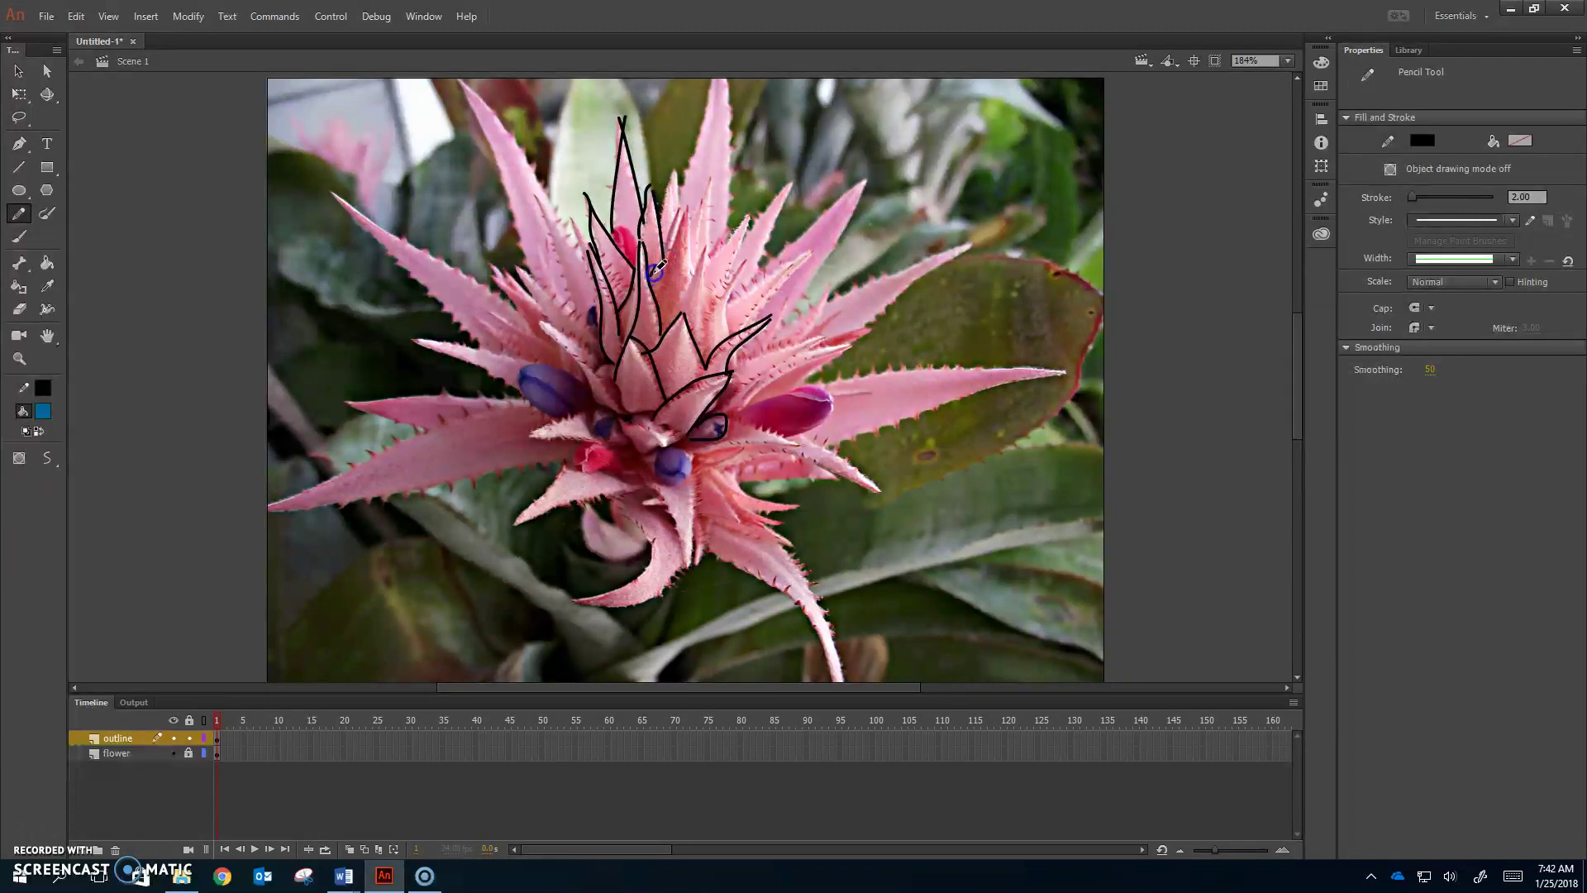
left_click_drag(683, 203, 697, 267)
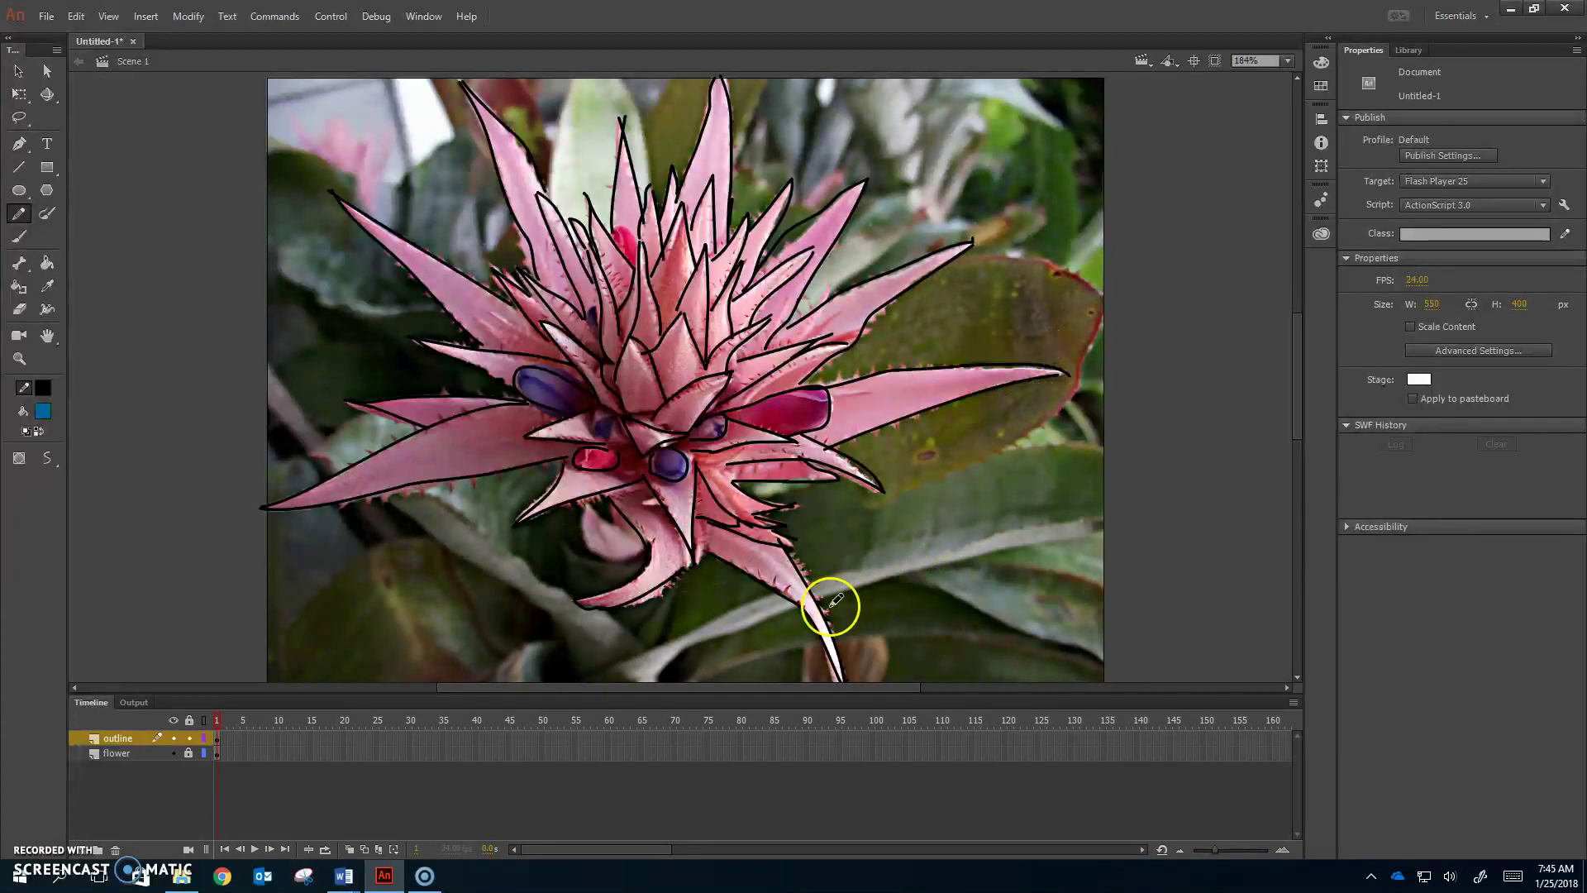
left_click_drag(768, 552, 843, 665)
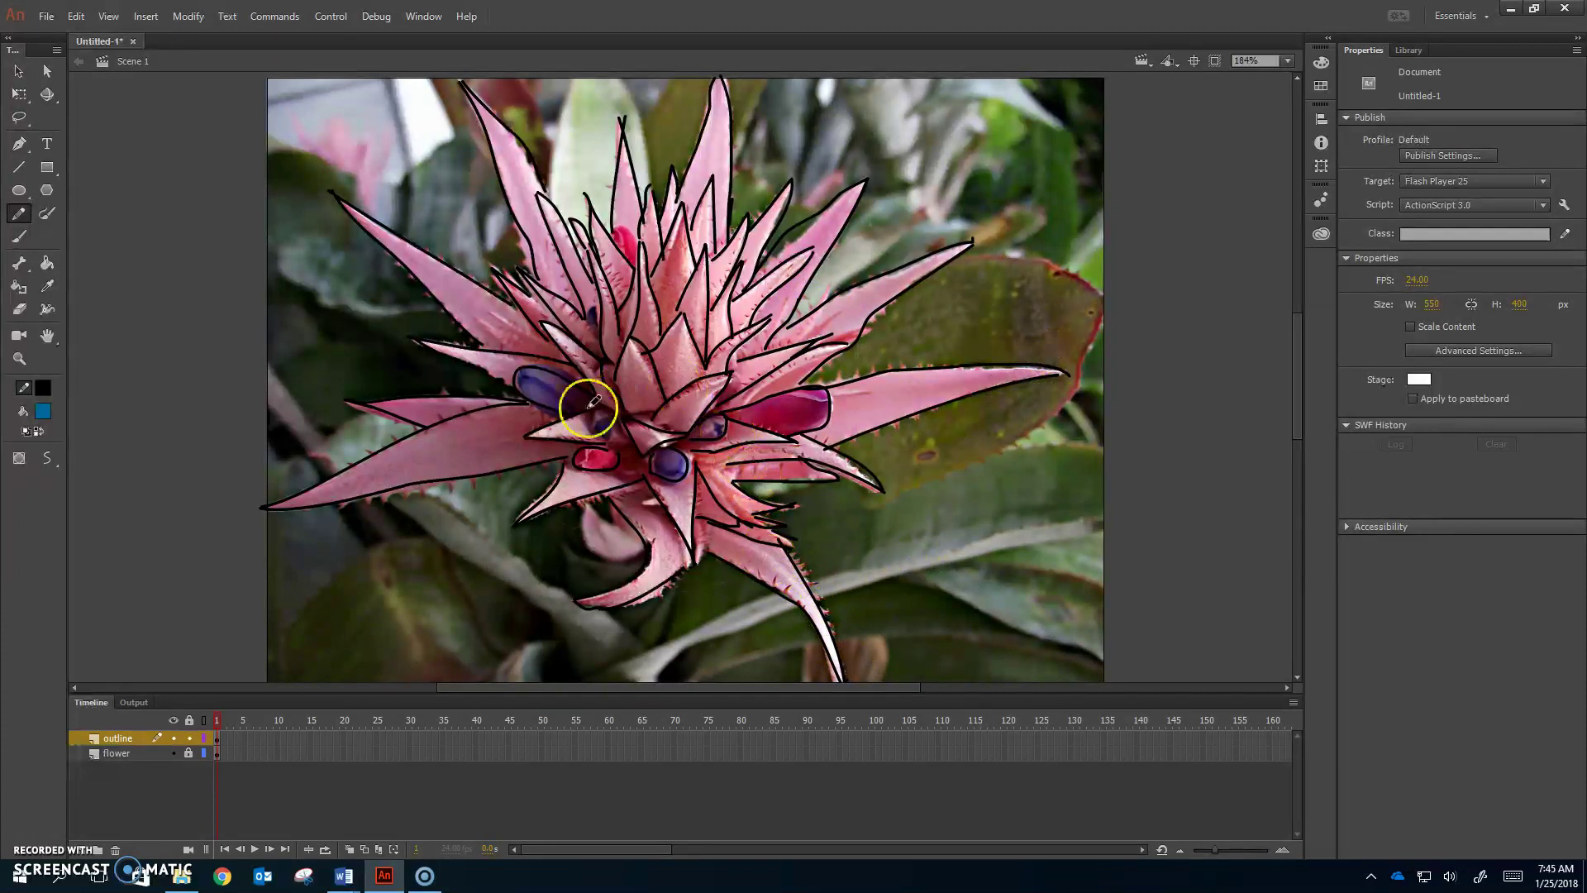
Step: Toggle the flower layer's visibility to check the traced outline with and without the photo
left_click(173, 753)
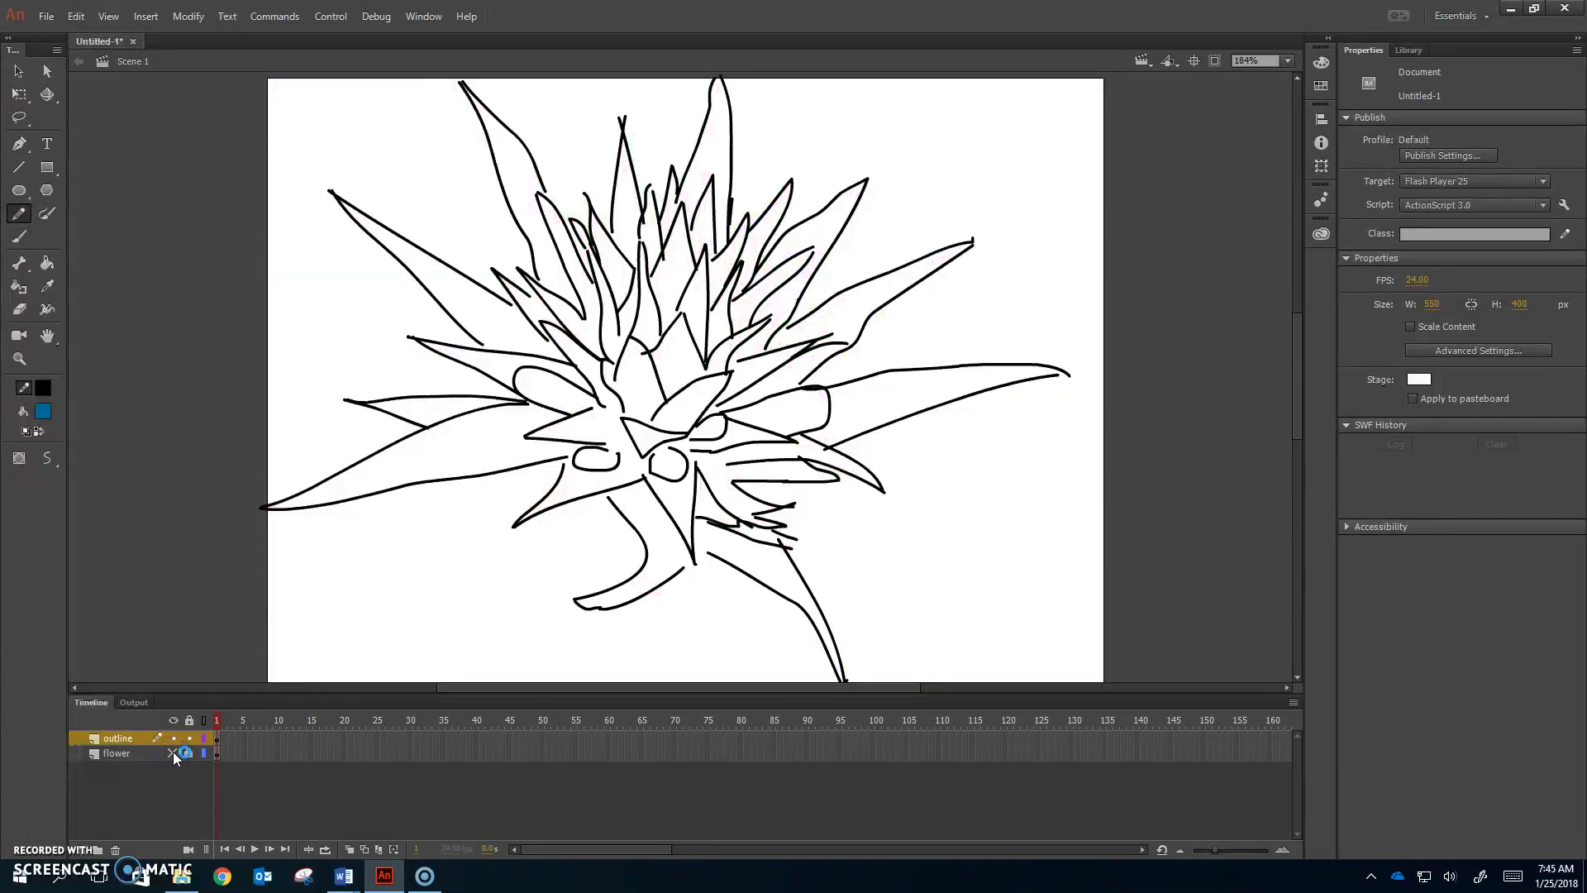
left_click(172, 753)
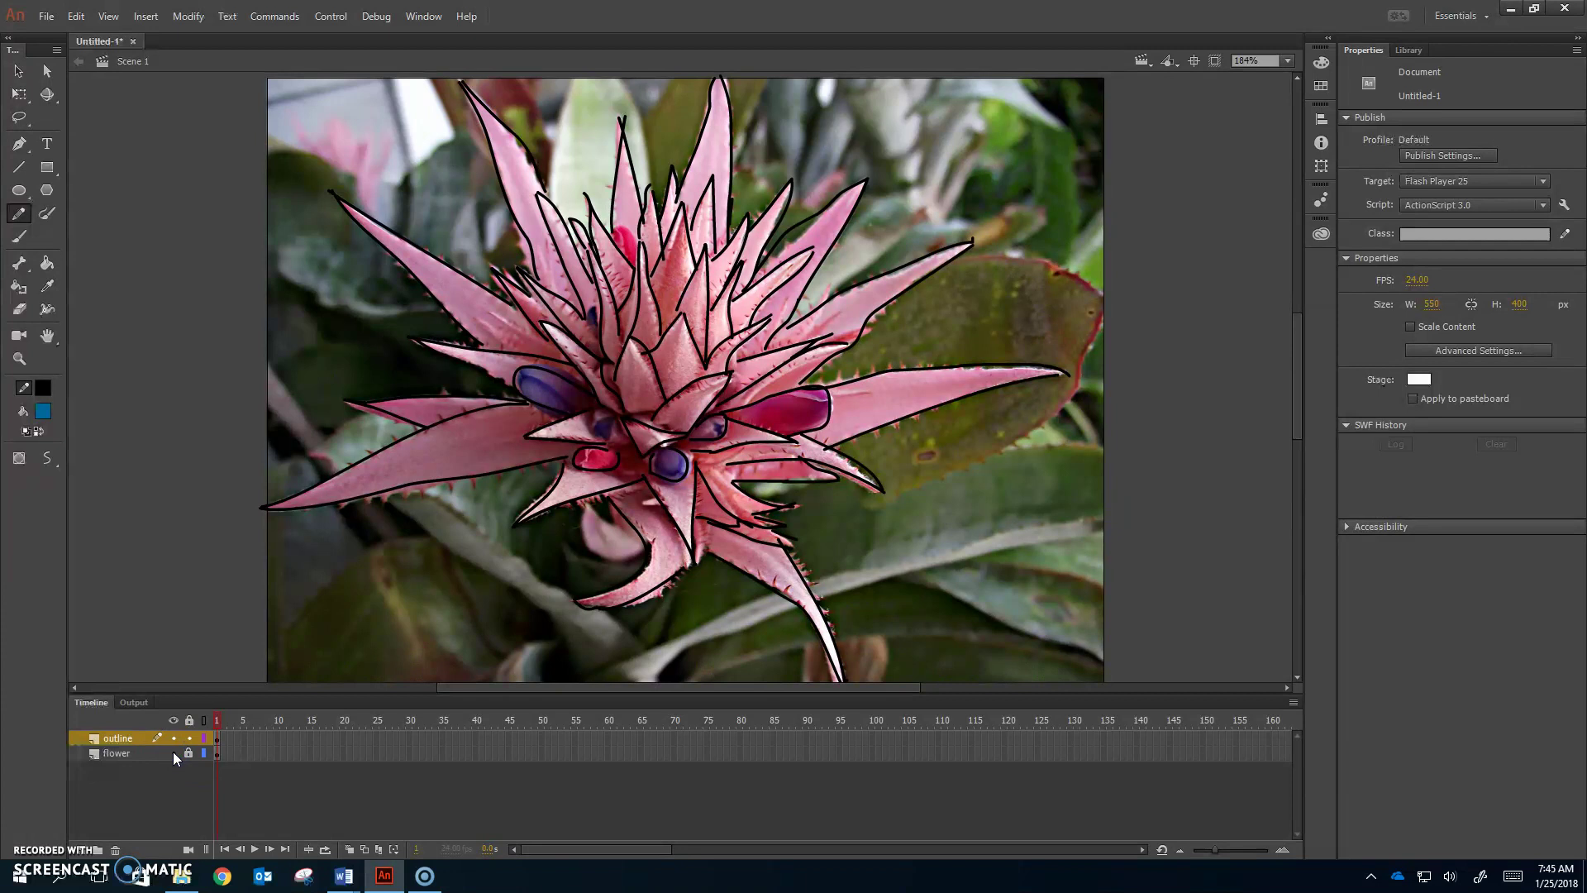
left_click(172, 753)
left_click(172, 753)
left_click(173, 753)
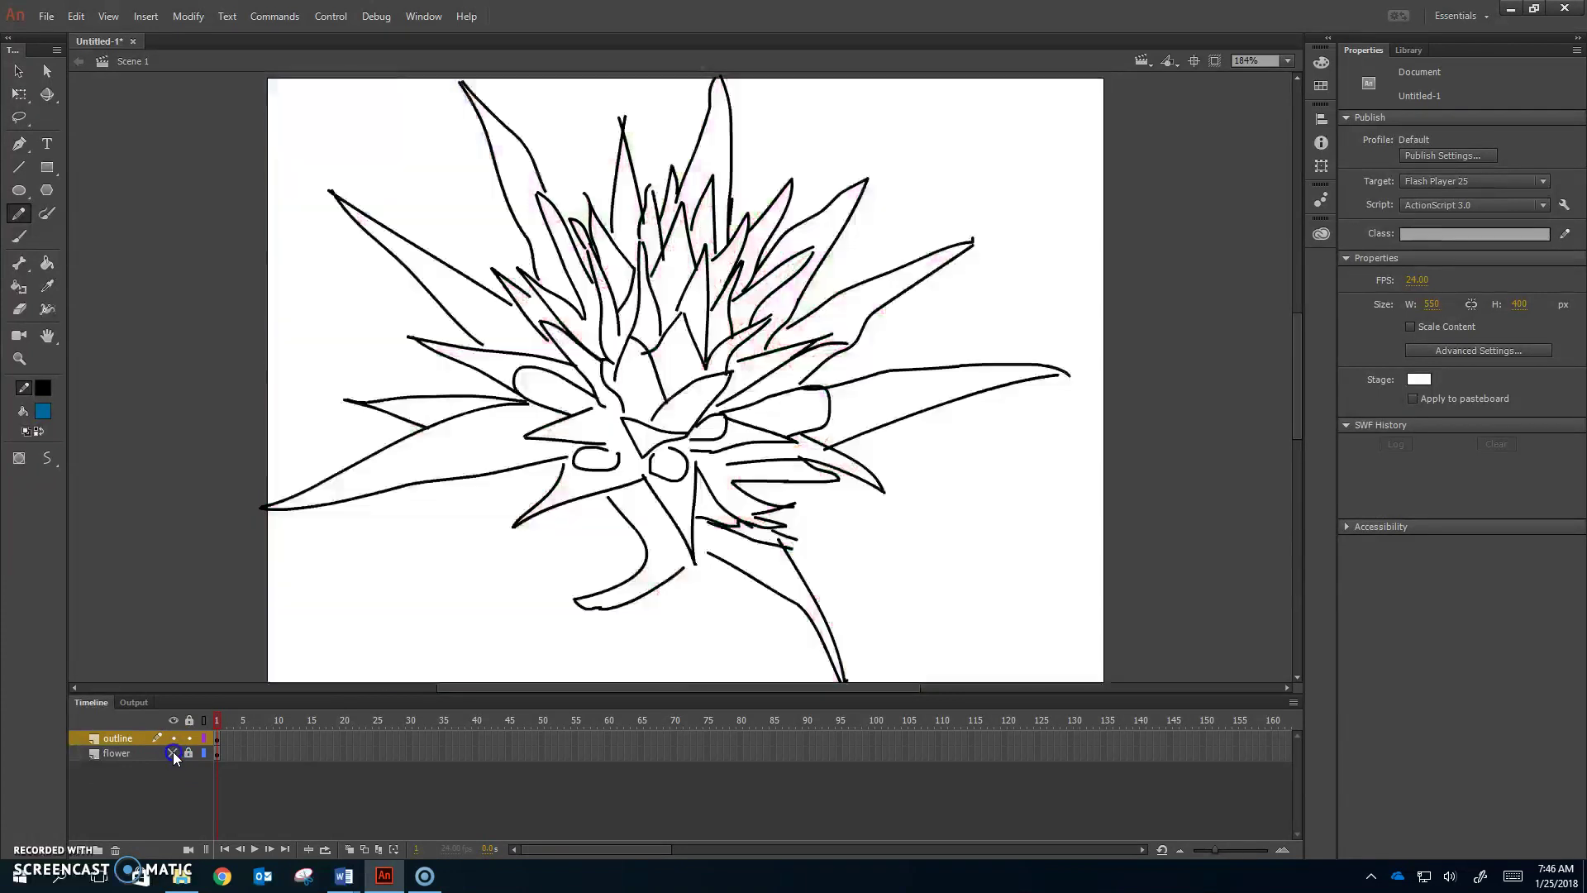
left_click(173, 753)
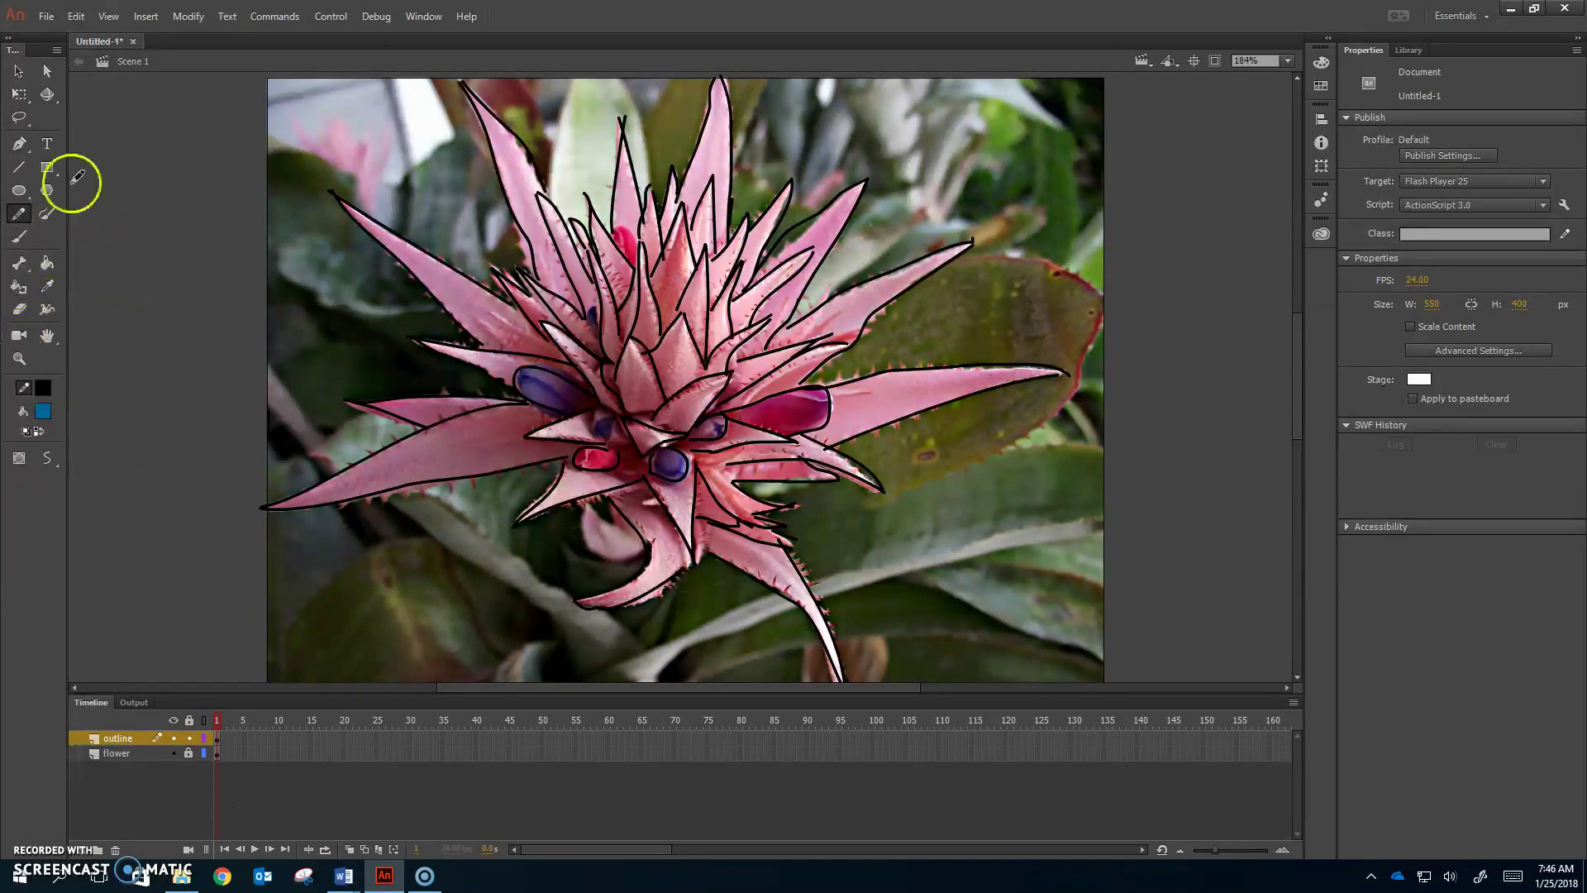
Step: Select all the pencil lines on the outline layer and convert them to fills
left_click(17, 72)
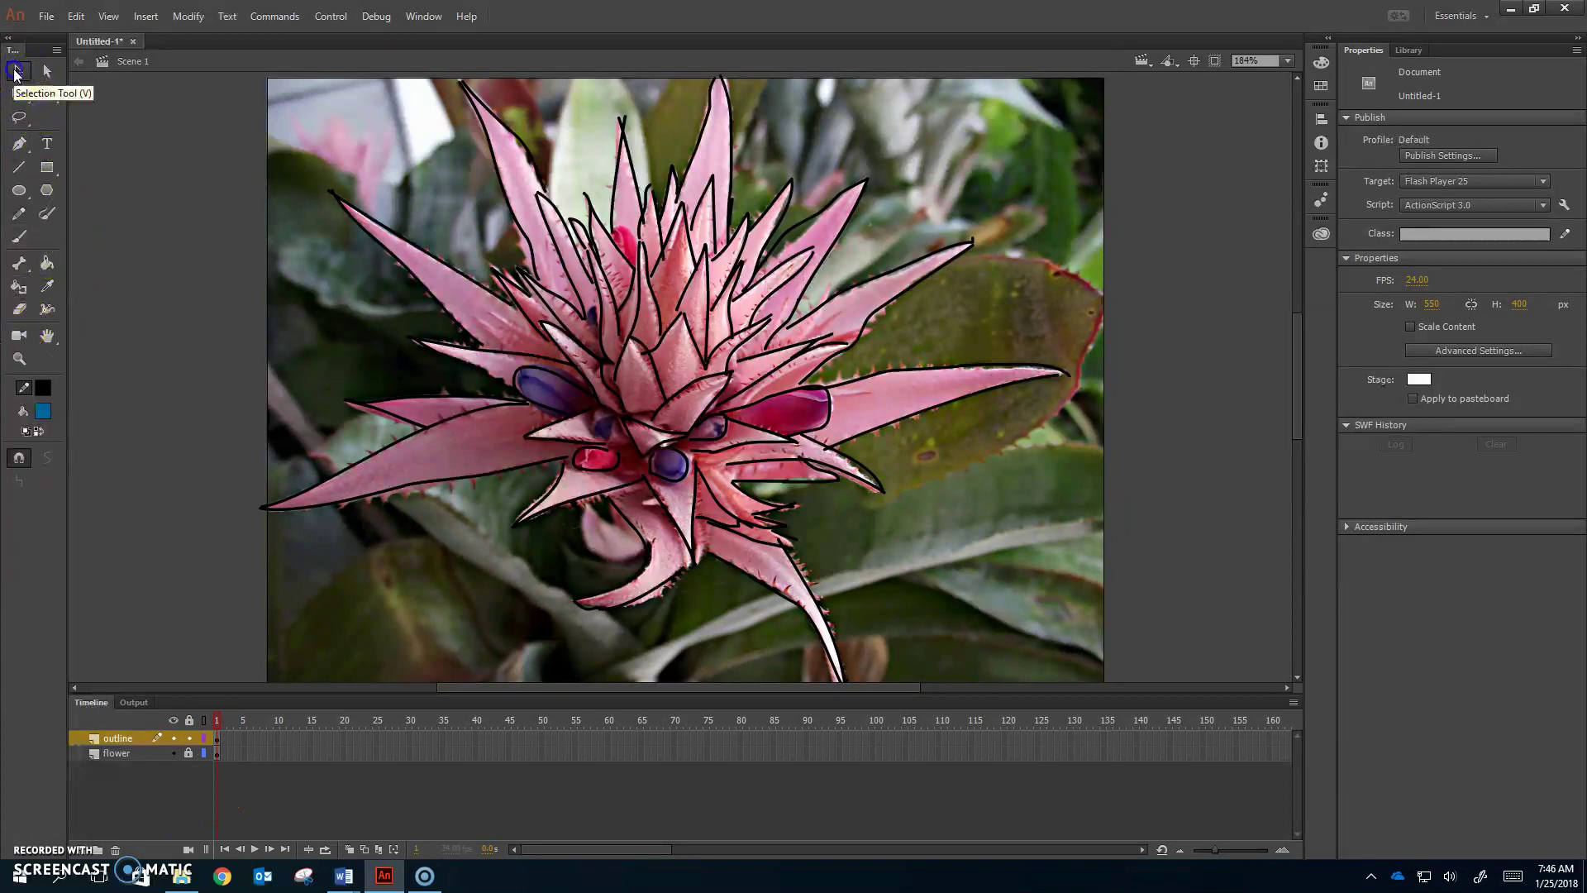
left_click(217, 739)
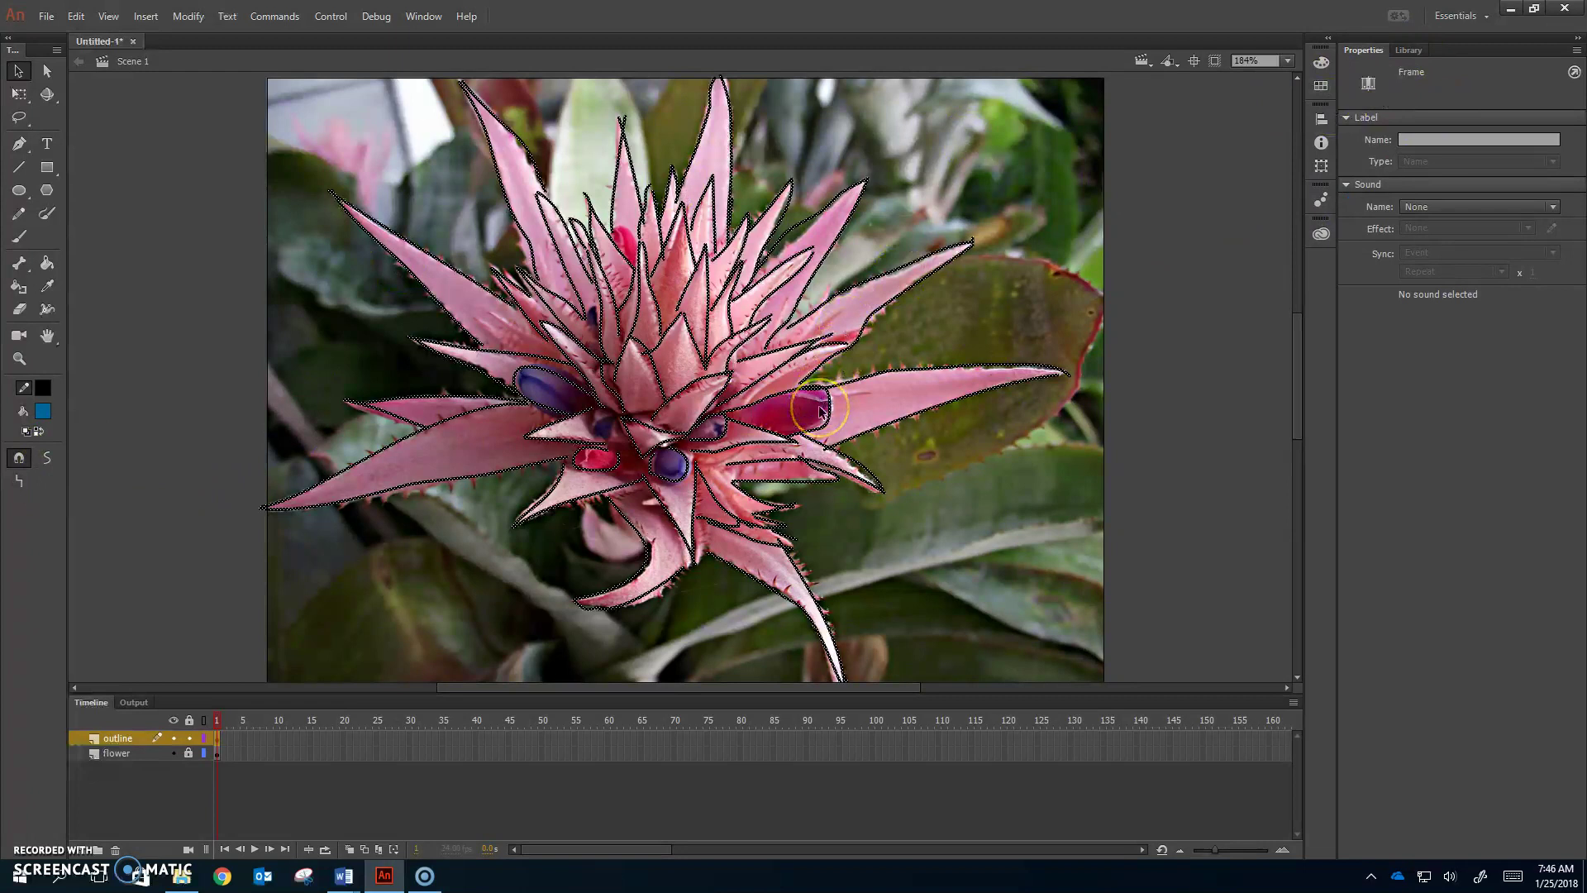
left_click(774, 376)
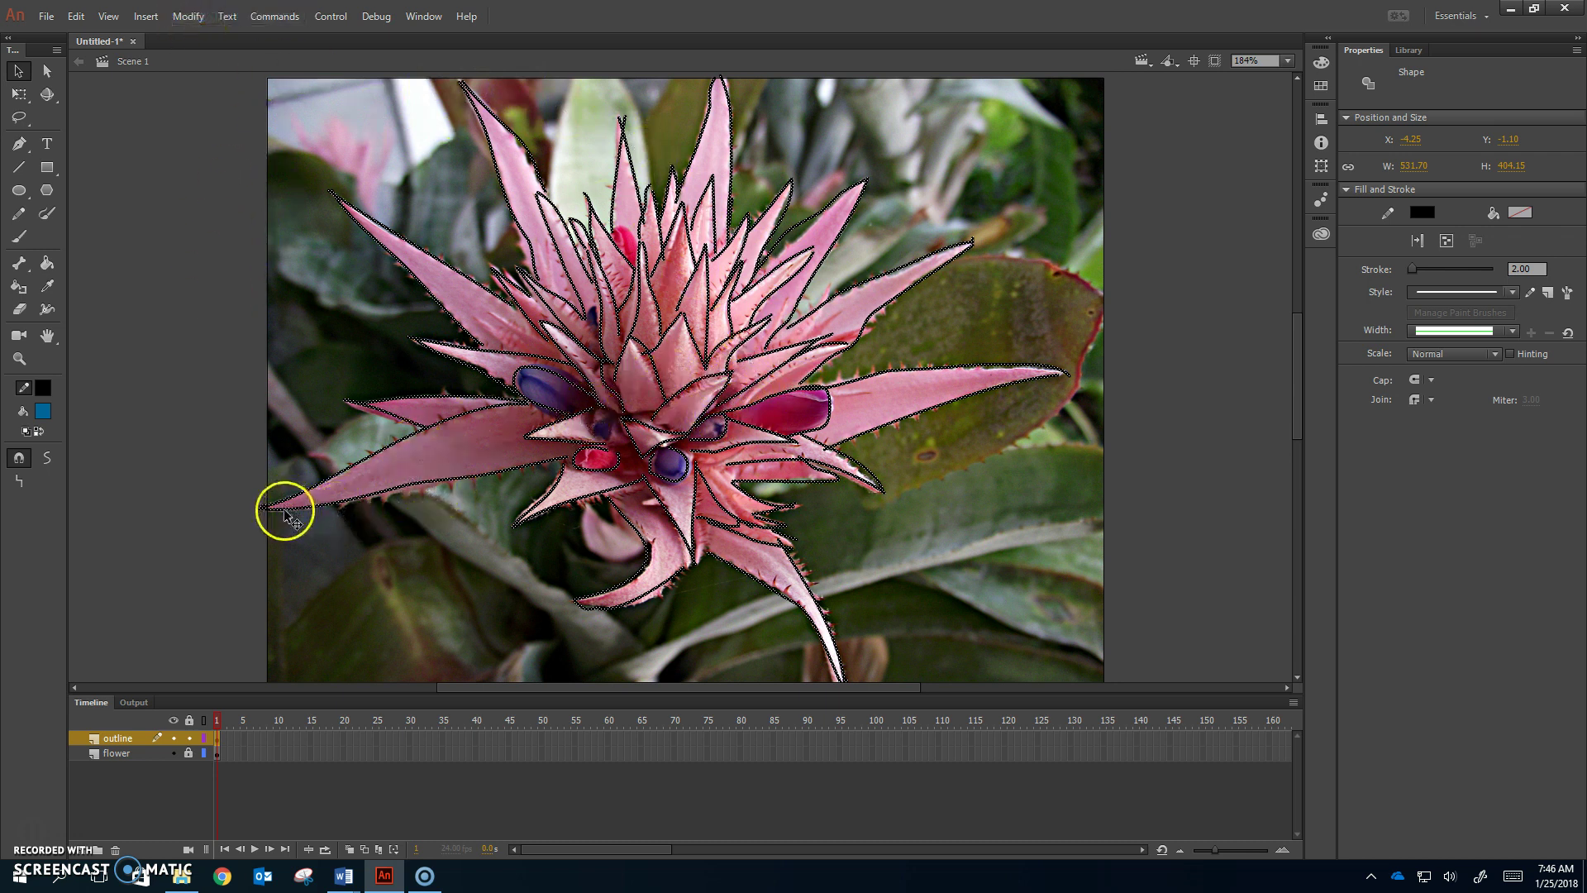
left_click(170, 18)
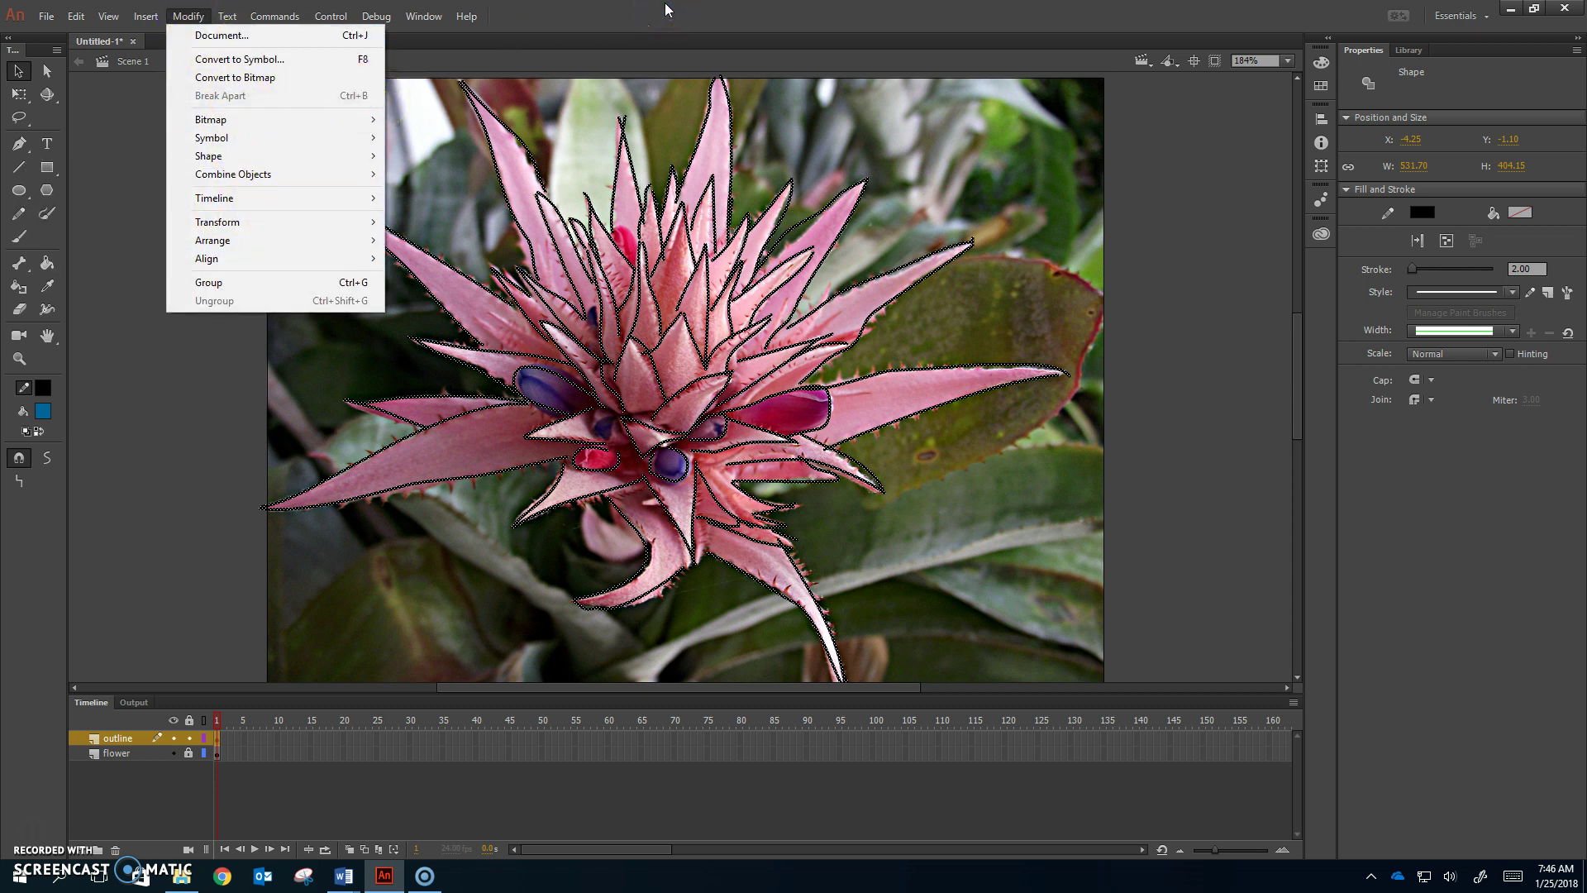
left_click(708, 8)
left_click(707, 400)
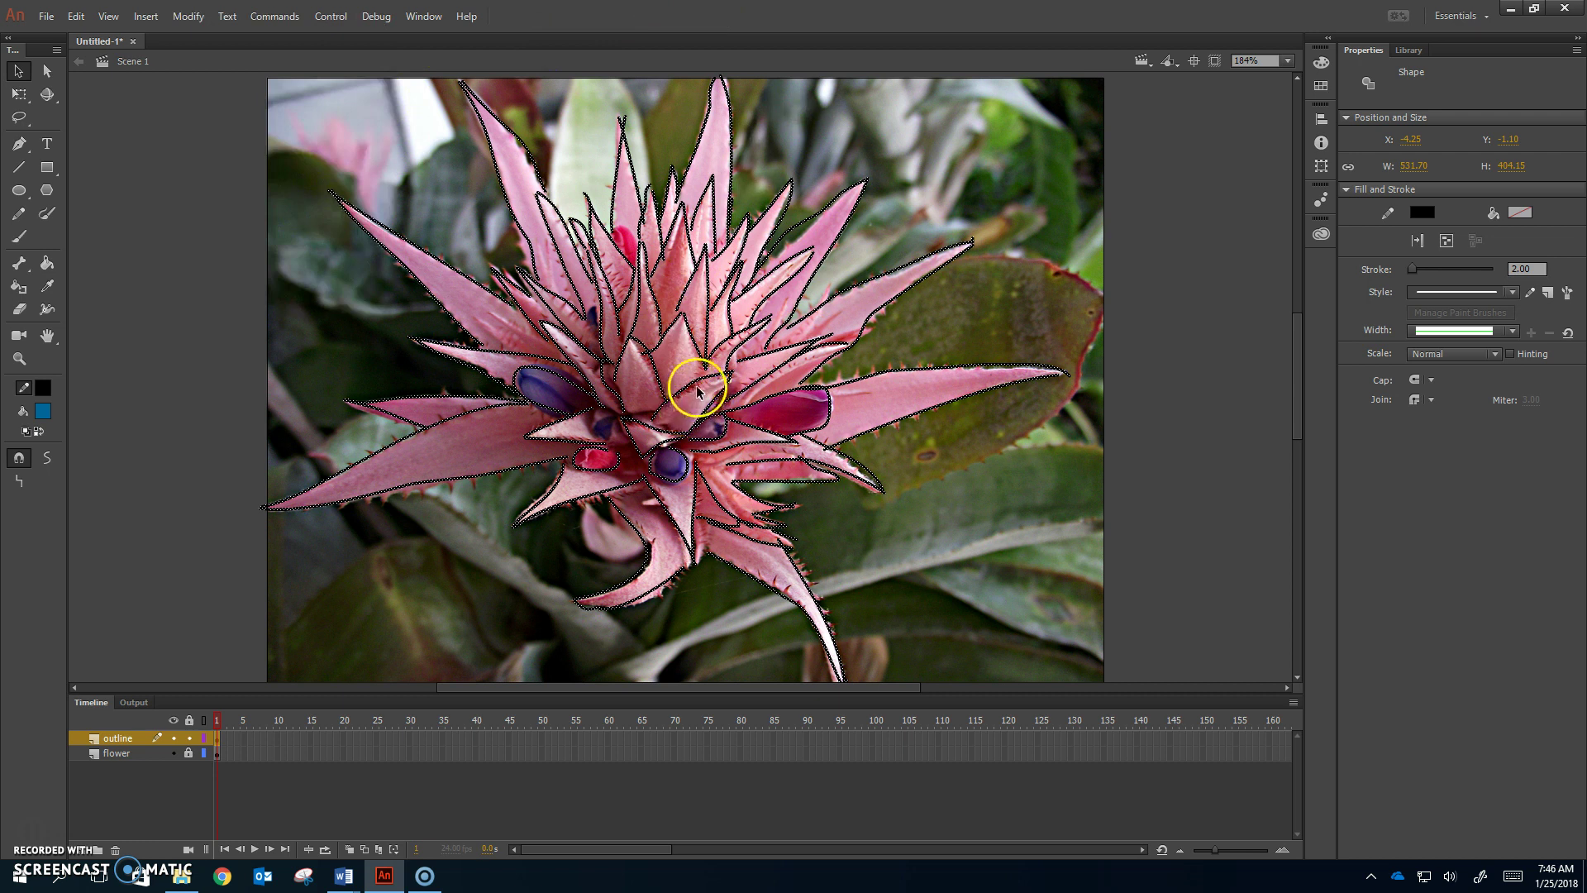
left_click(199, 20)
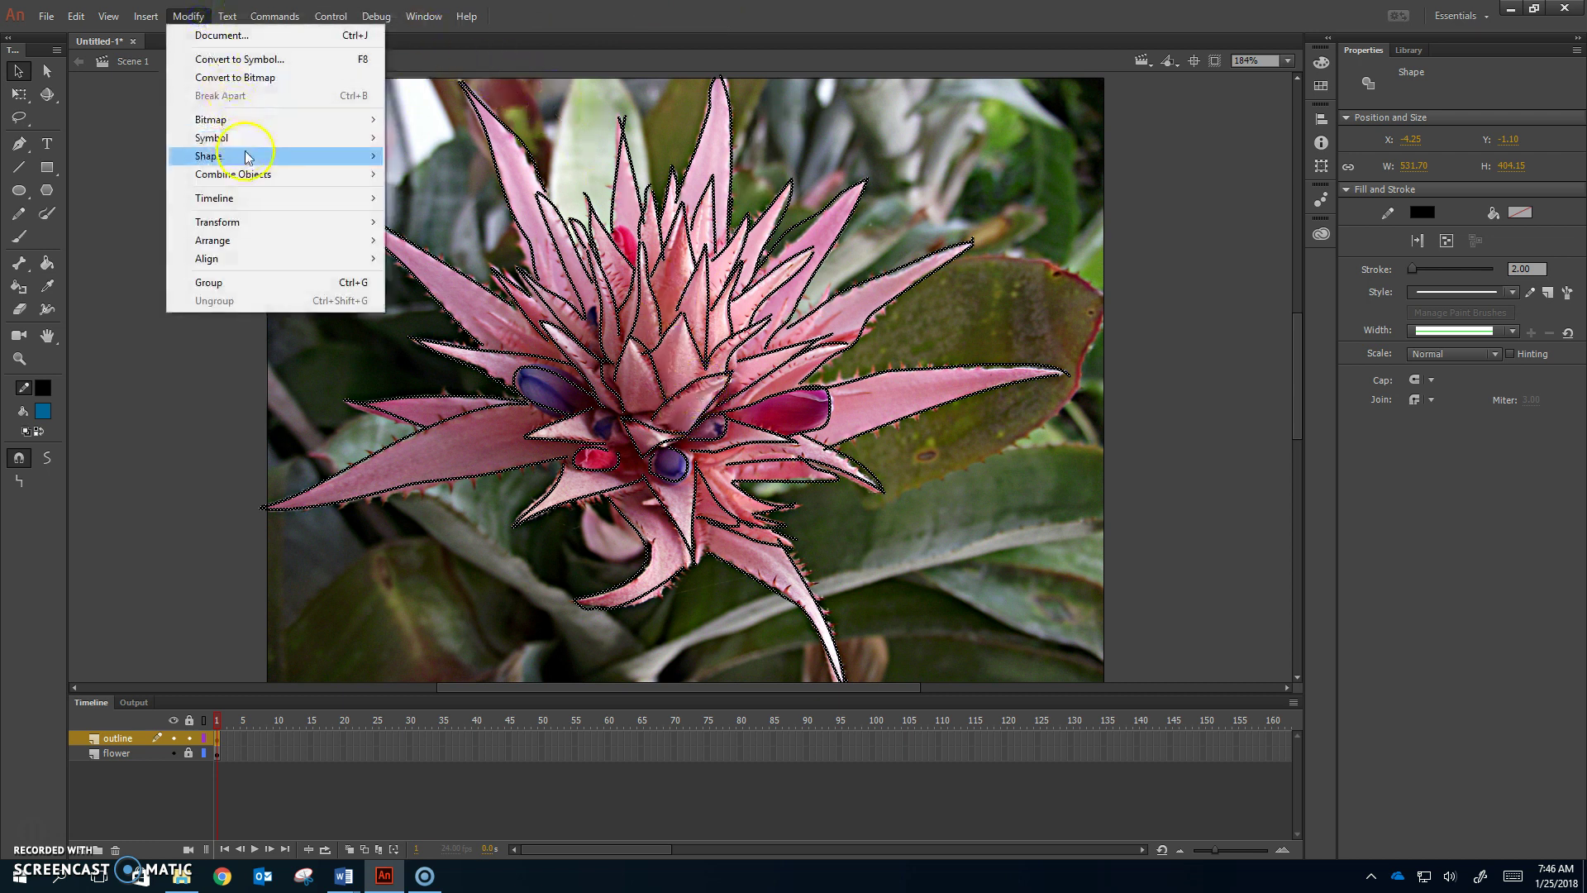
mouse_move(245, 157)
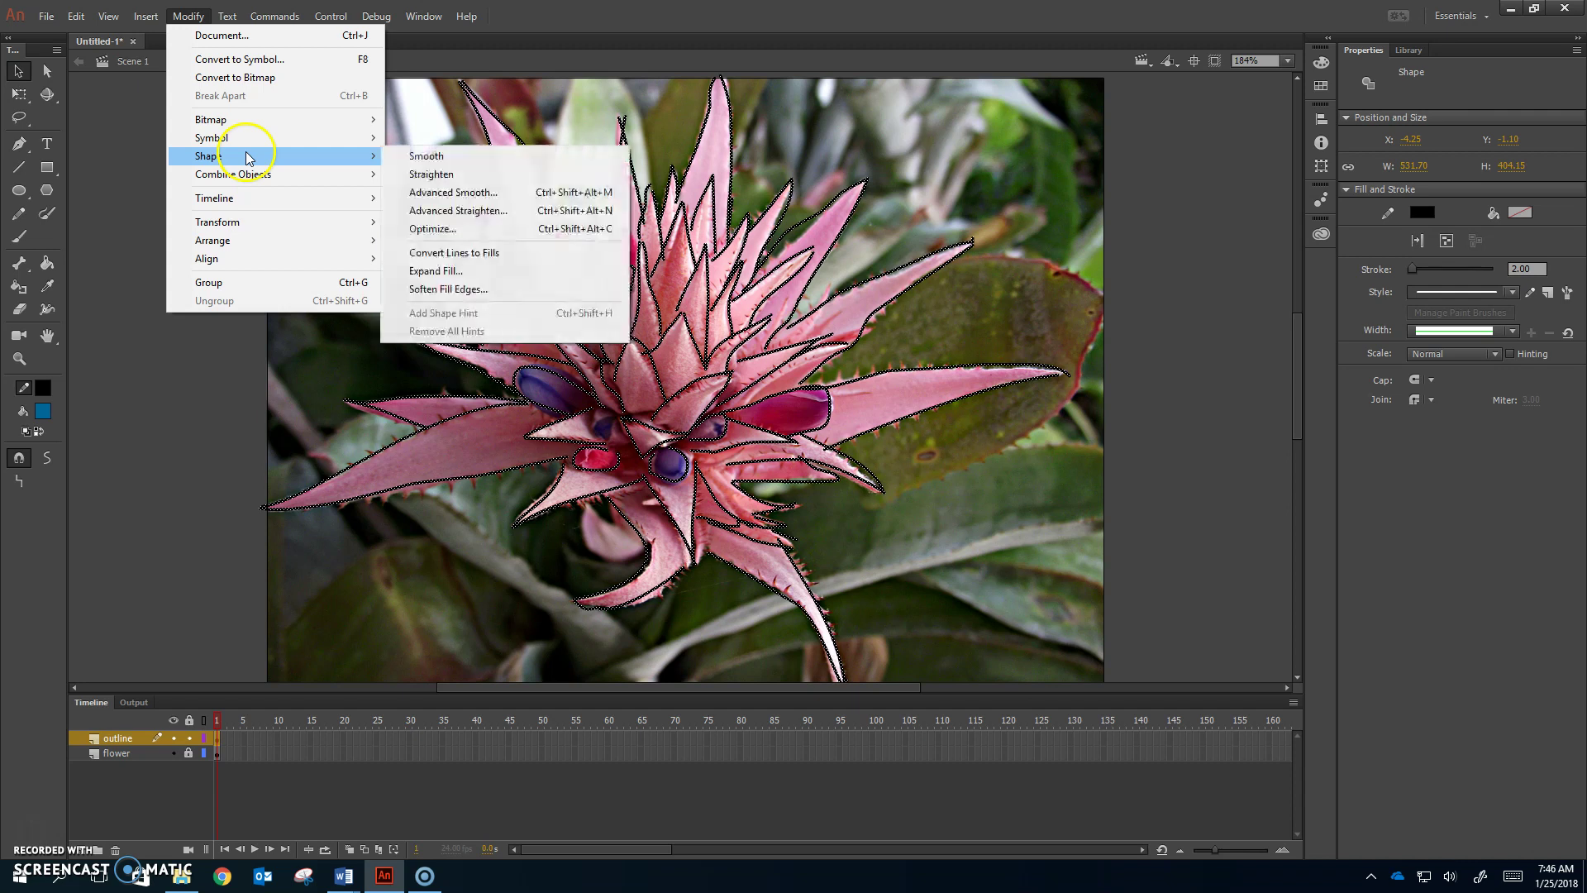
left_click(484, 258)
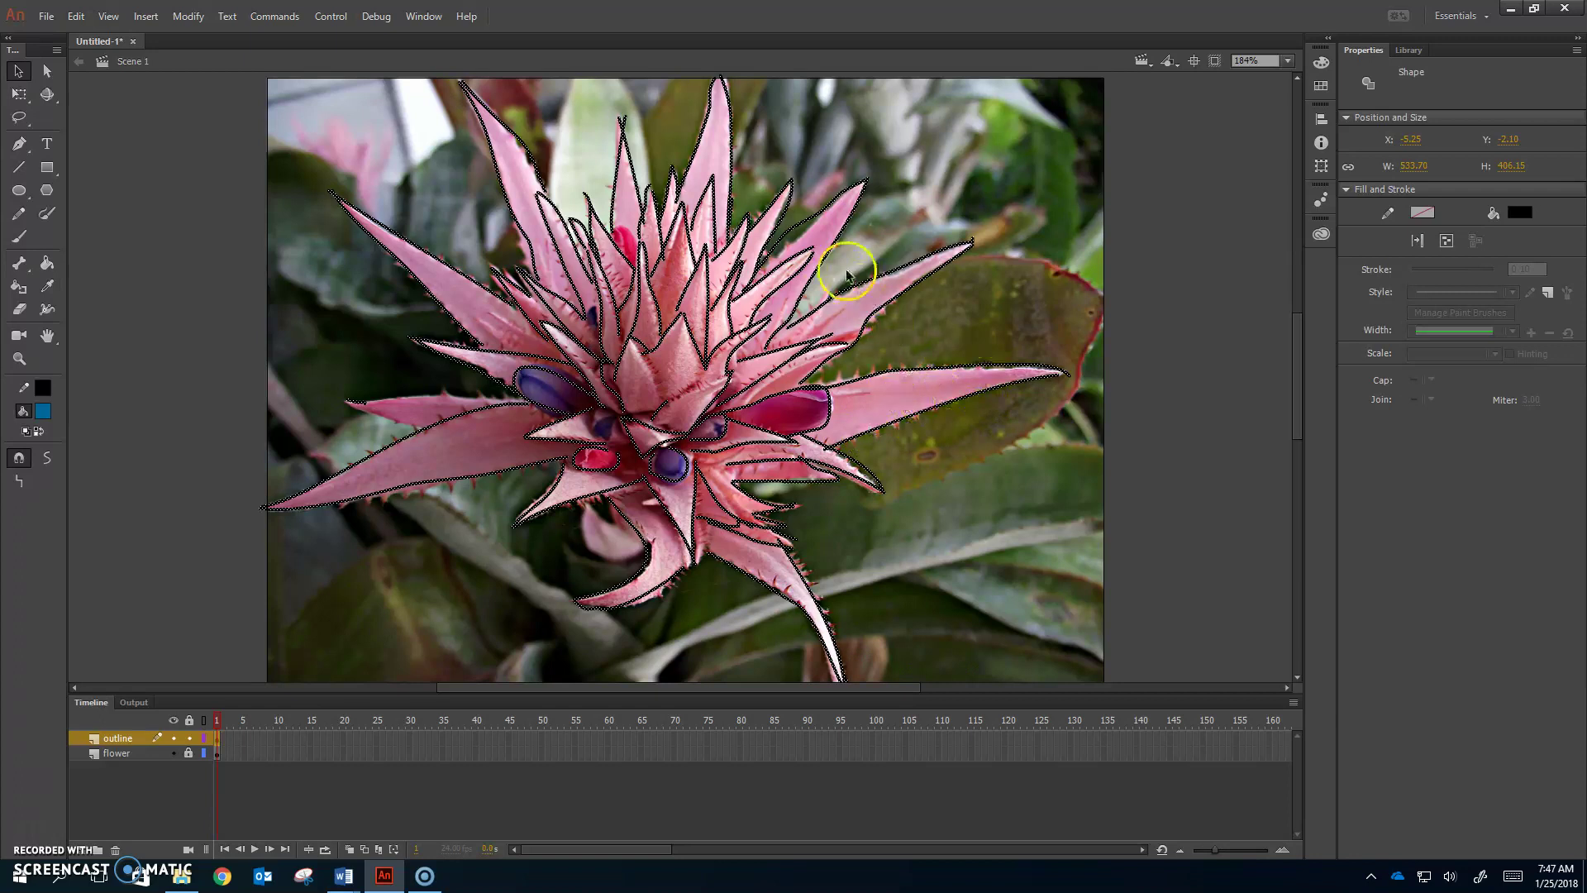
Step: Hide and show the flower layer to check the converted outline for missing lines
left_click(174, 753)
left_click(173, 753)
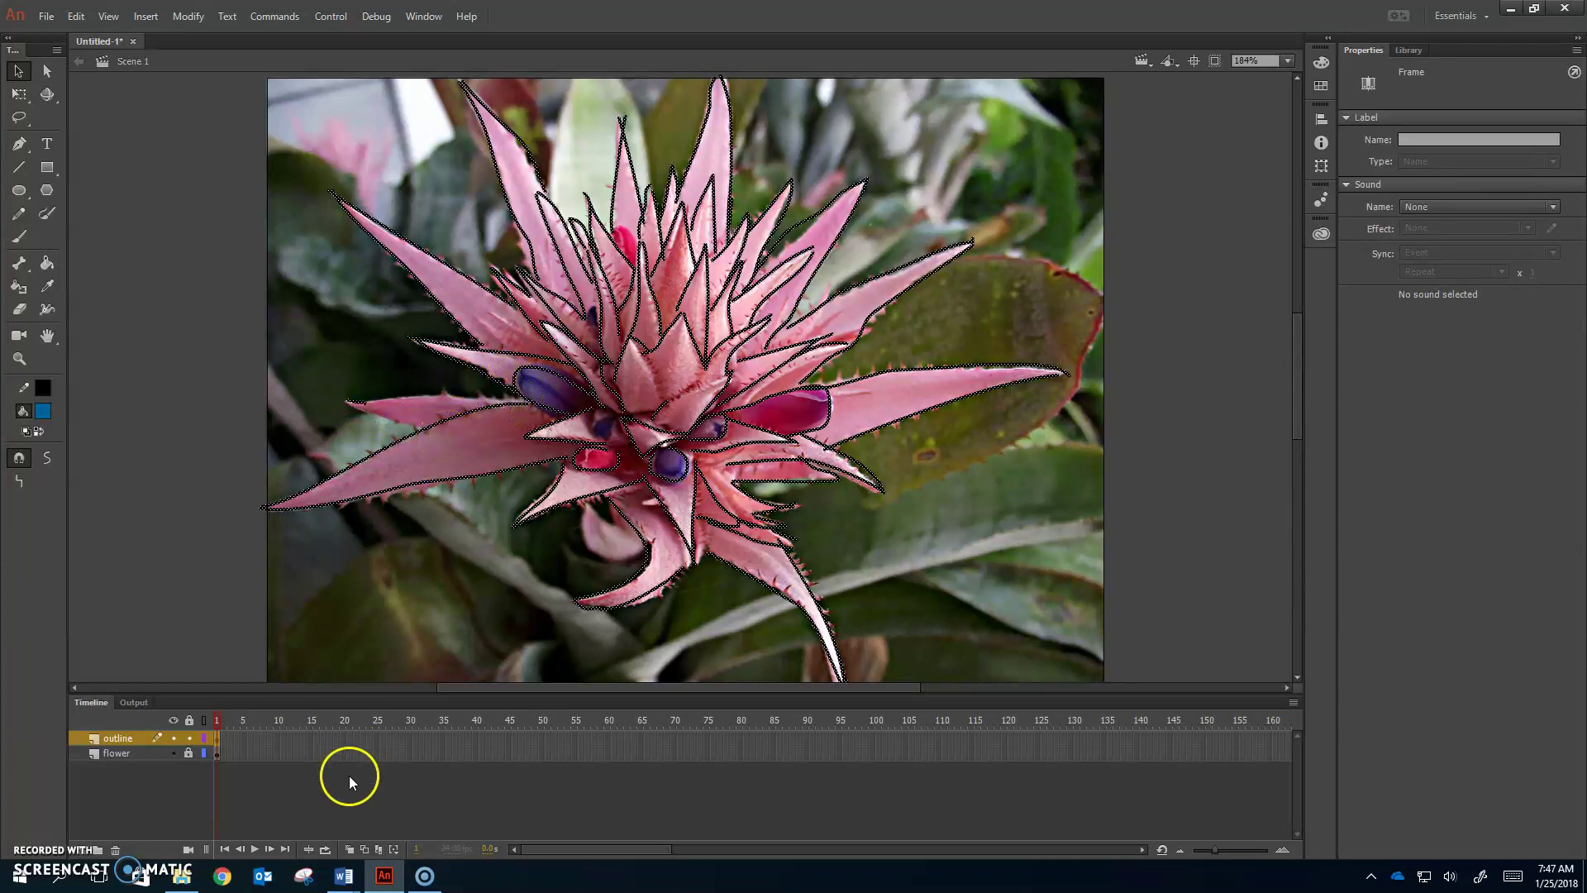
left_click(172, 752)
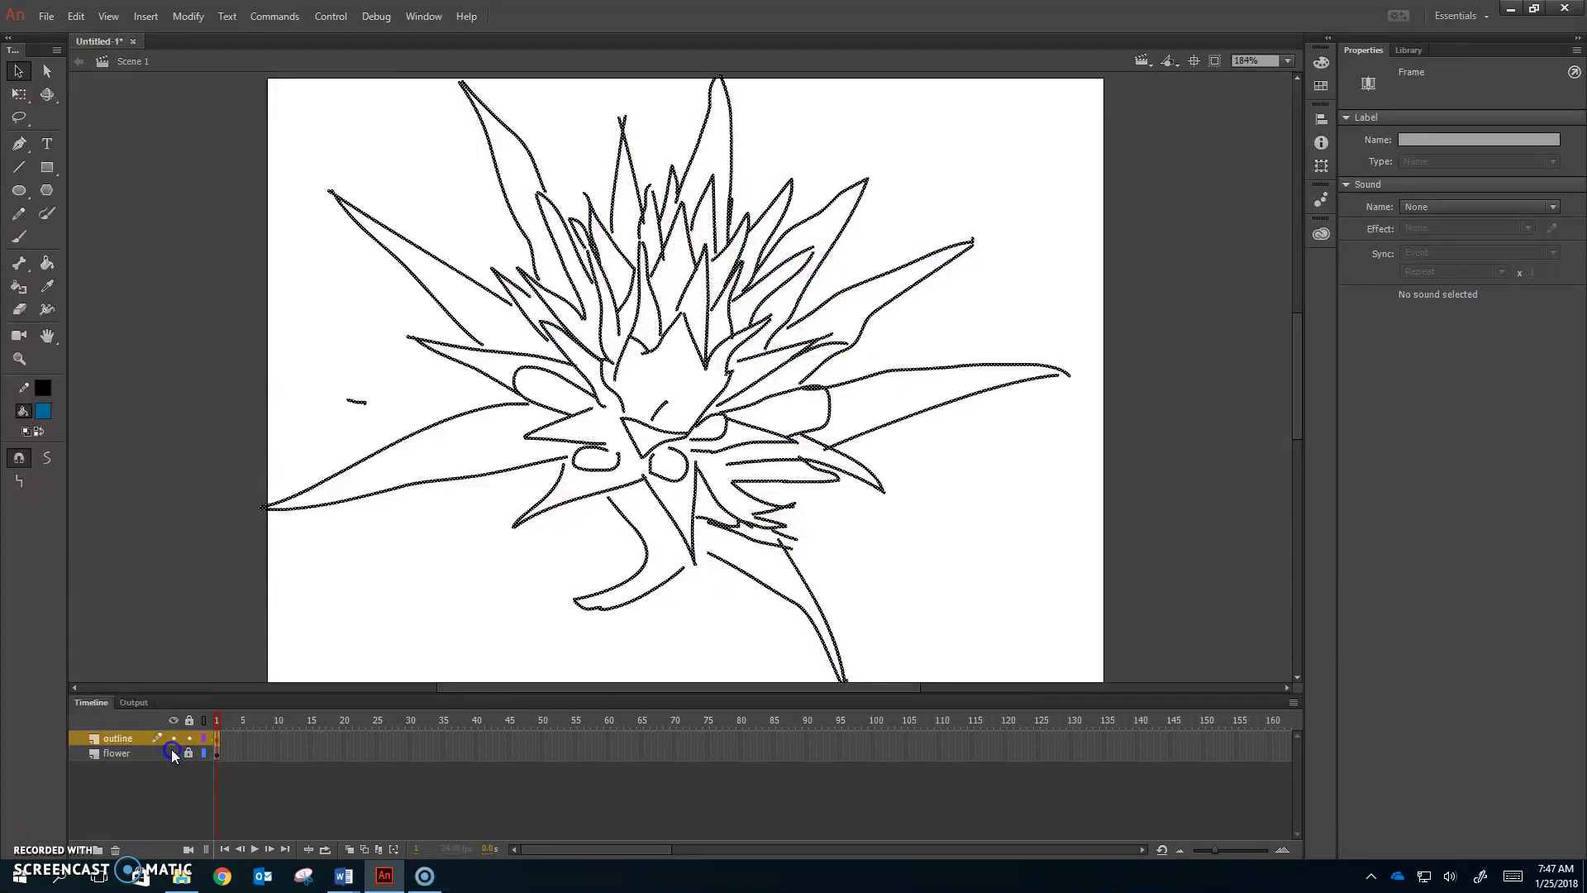
left_click(172, 752)
Step: Redraw the missing upper and lower edges of the narrow petal on the flower's left side with the Pencil tool
left_click(19, 213)
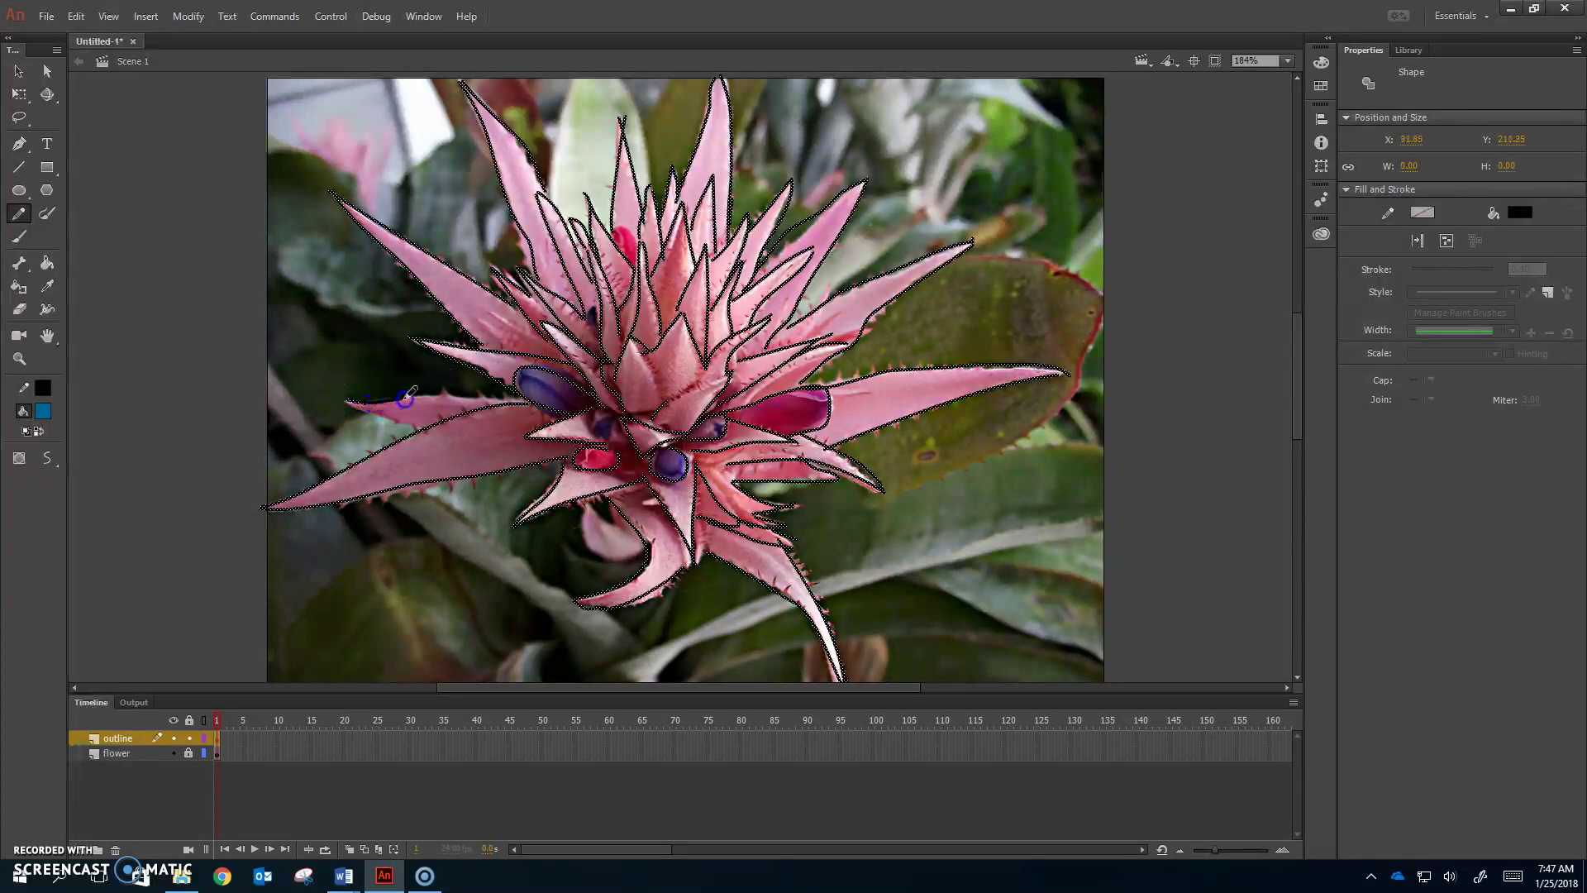
left_click_drag(506, 397, 516, 400)
left_click_drag(350, 402, 361, 409)
Step: Select both redrawn edges of the narrow left petal and convert these lines to fills
left_click(19, 70)
left_click(423, 400)
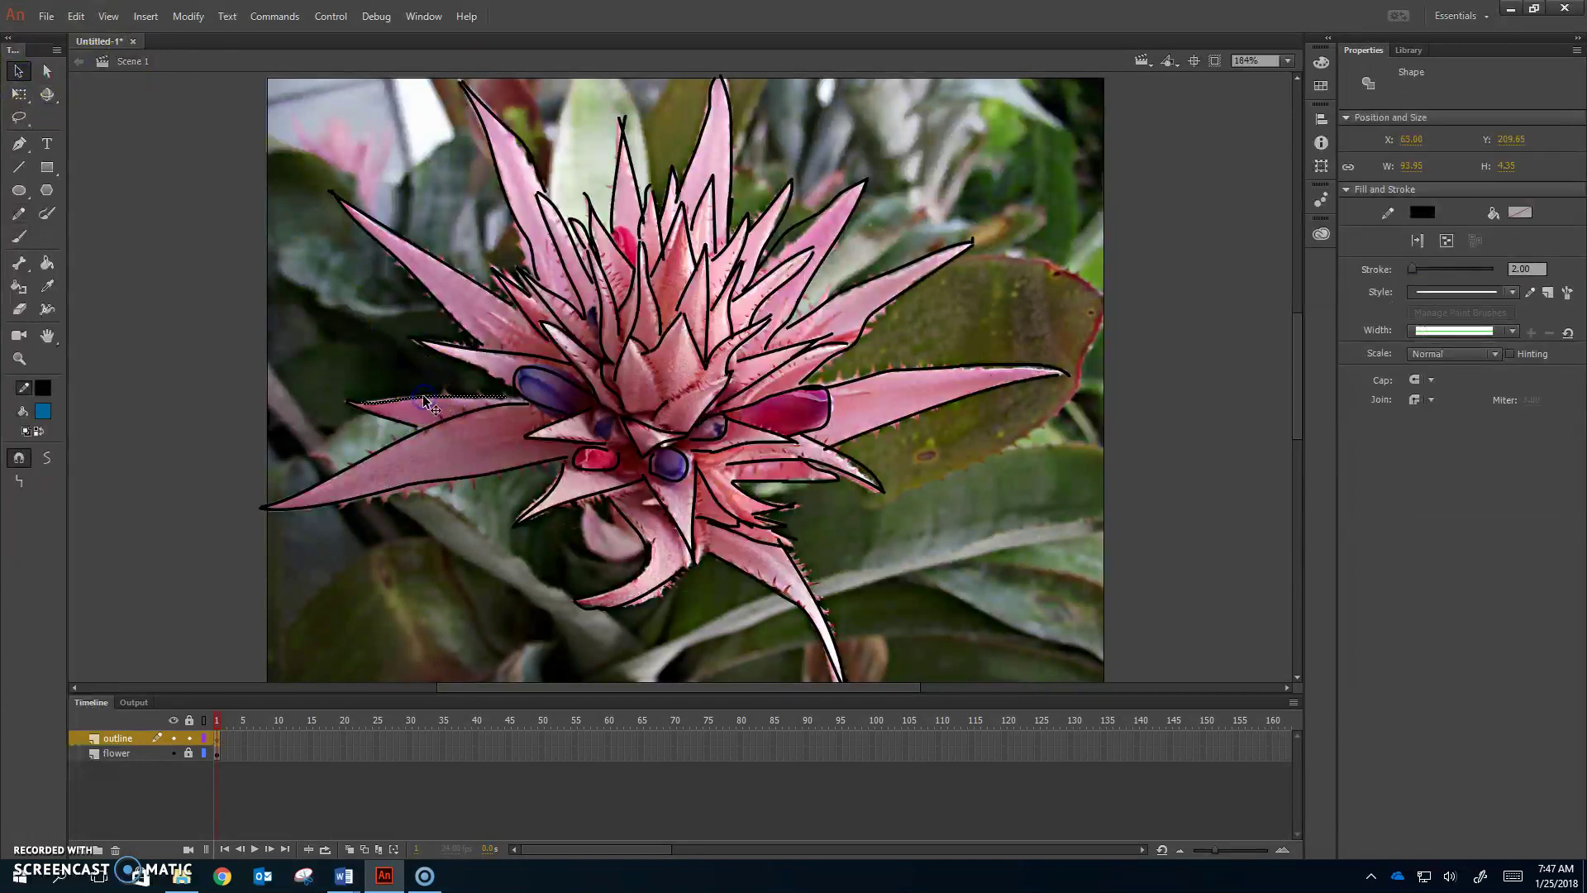
left_click(407, 421, "shift")
left_click(181, 28)
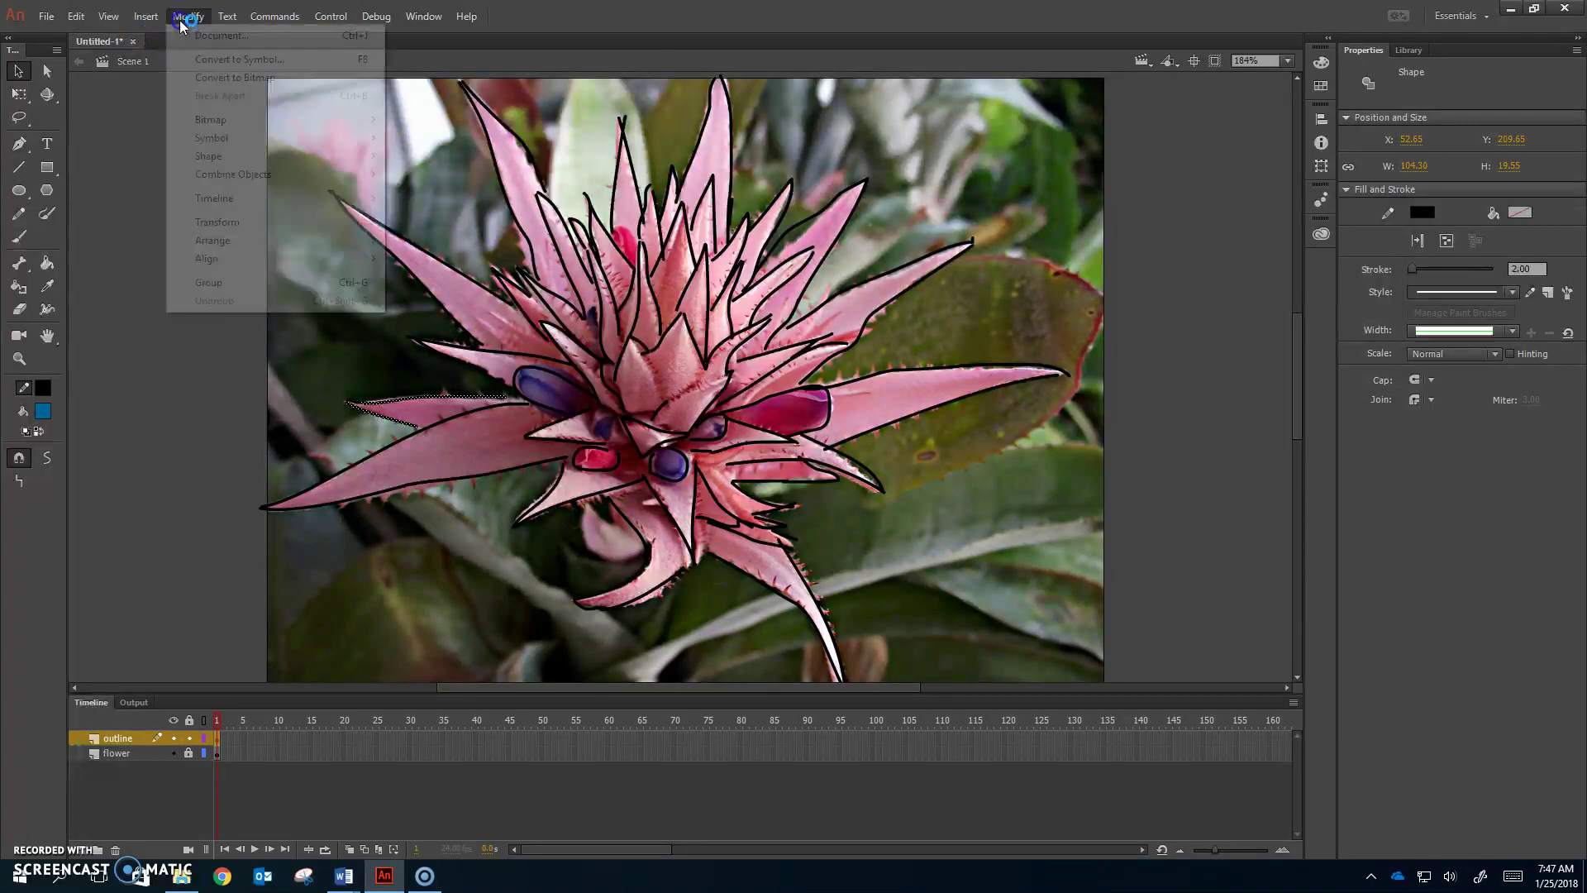
mouse_move(350, 156)
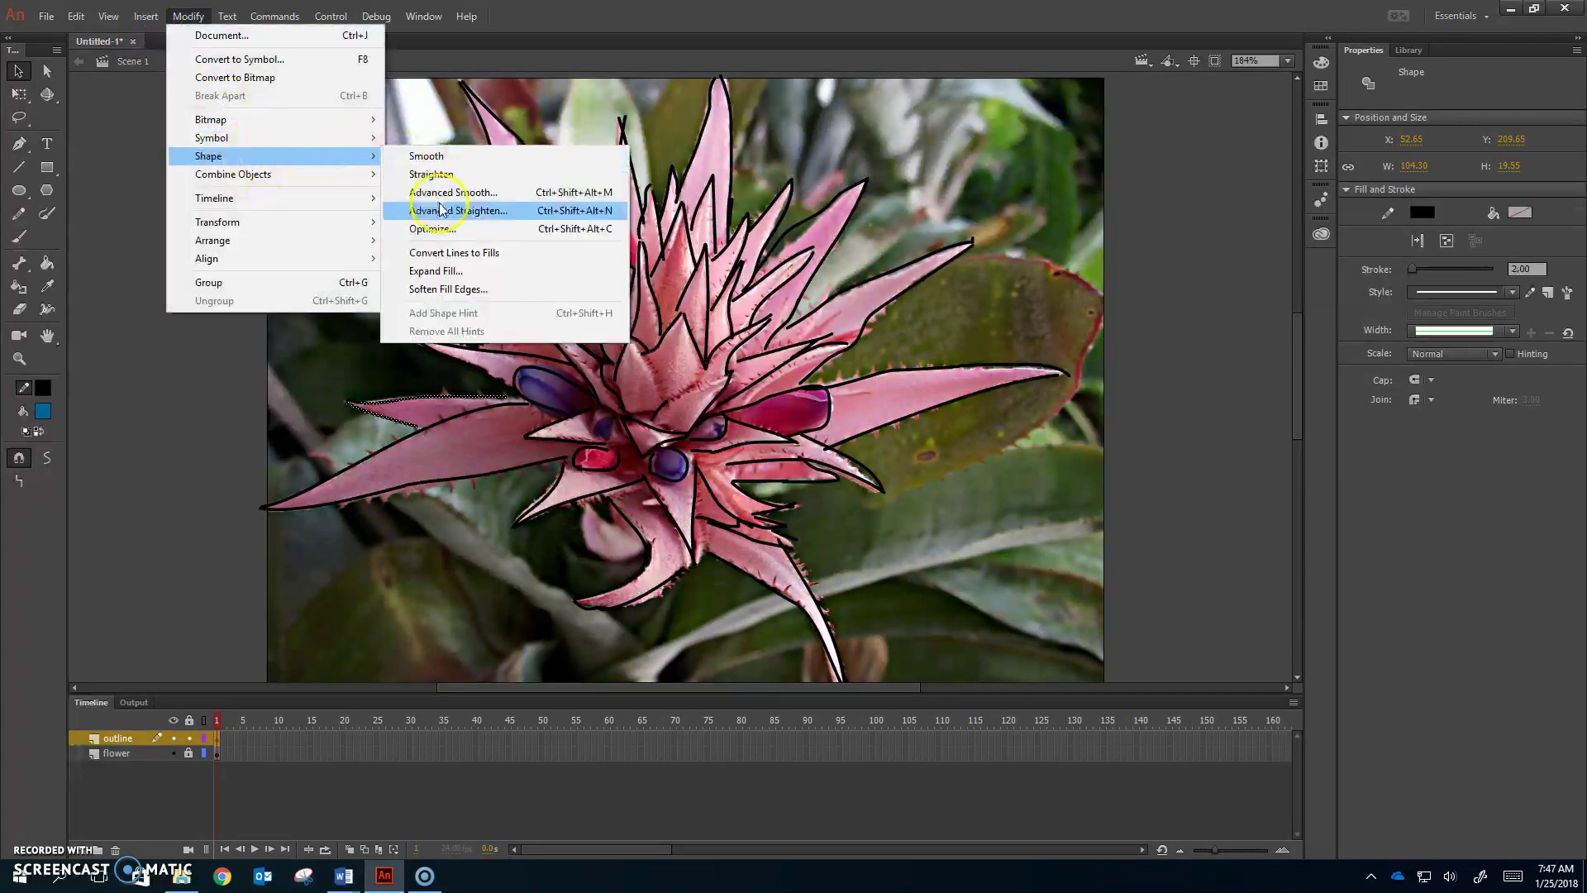
left_click(467, 259)
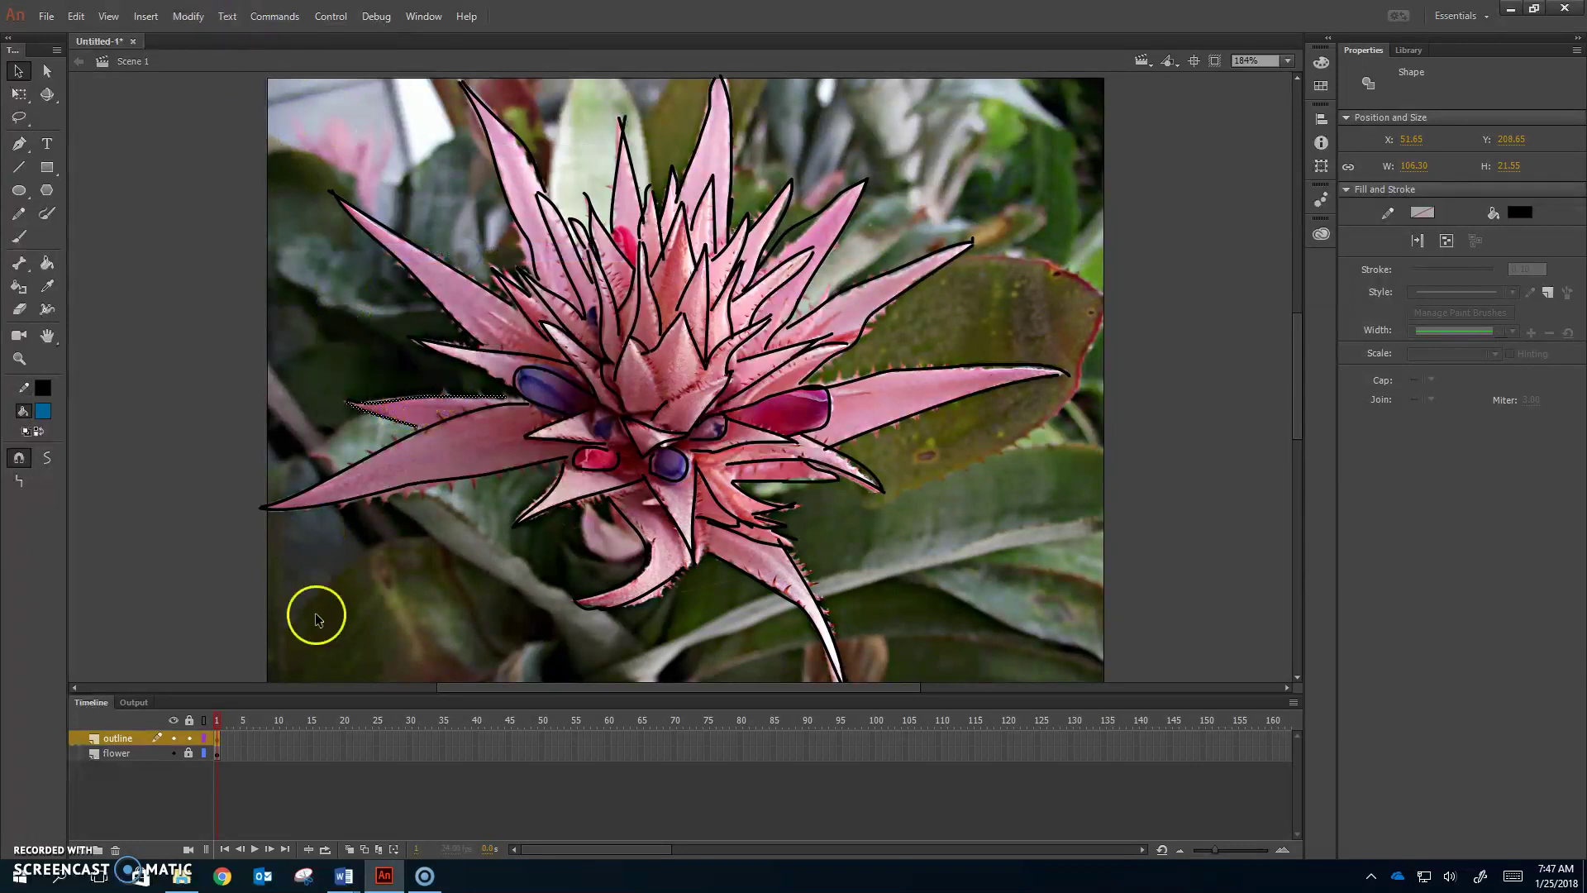
Step: Expand all fills on the outline layer by 1 px and check the thicker outline with the flower photo hidden
left_click(217, 739)
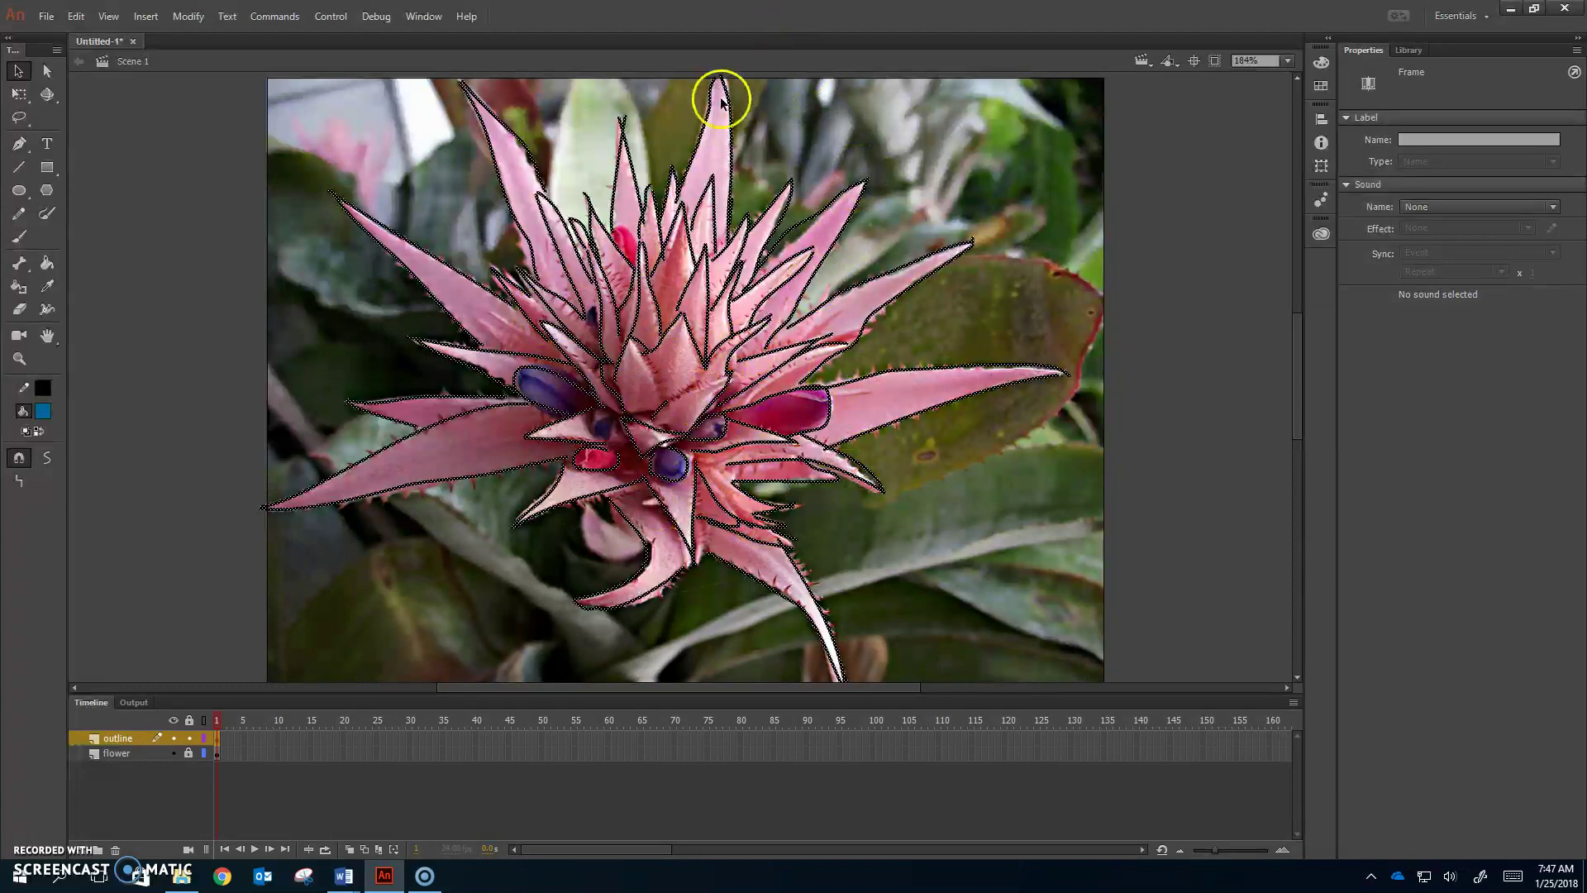
left_click(188, 17)
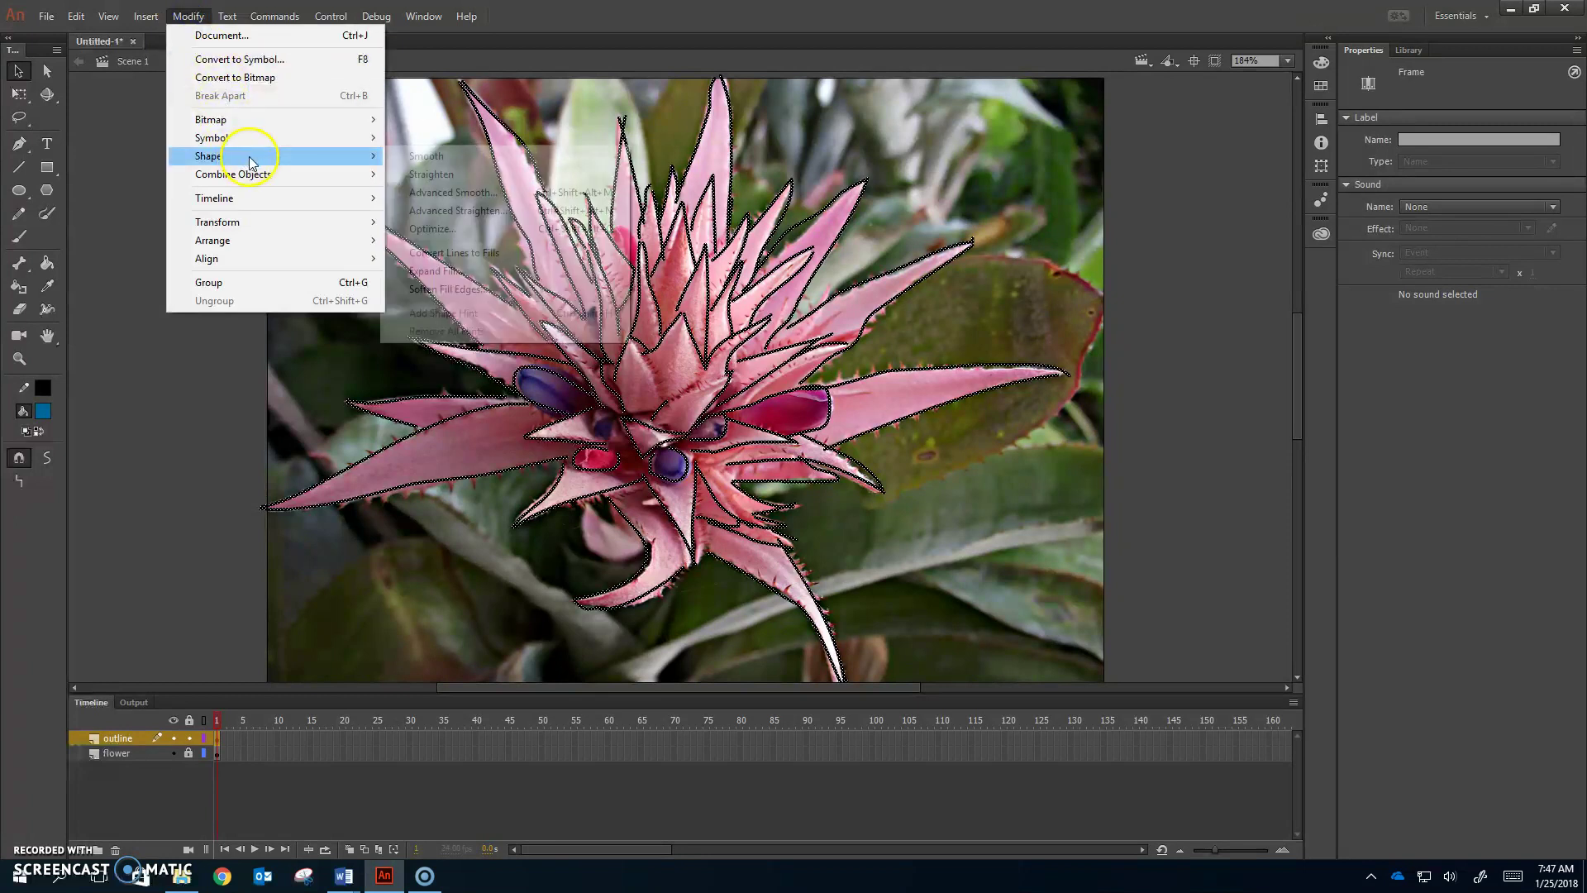
mouse_move(248, 157)
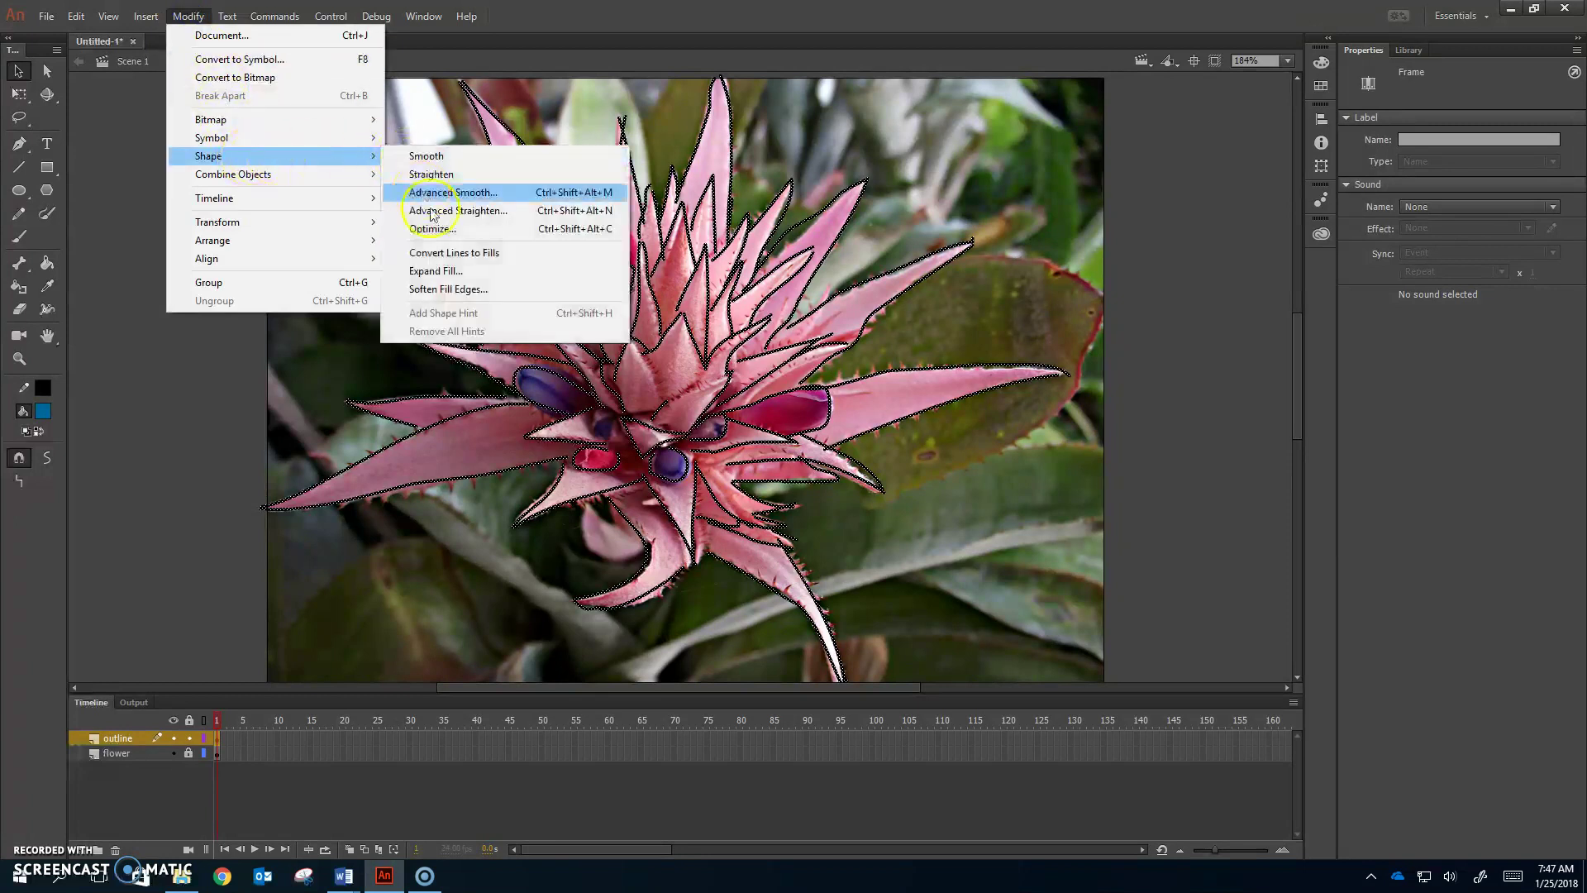
left_click(451, 272)
left_click(780, 421)
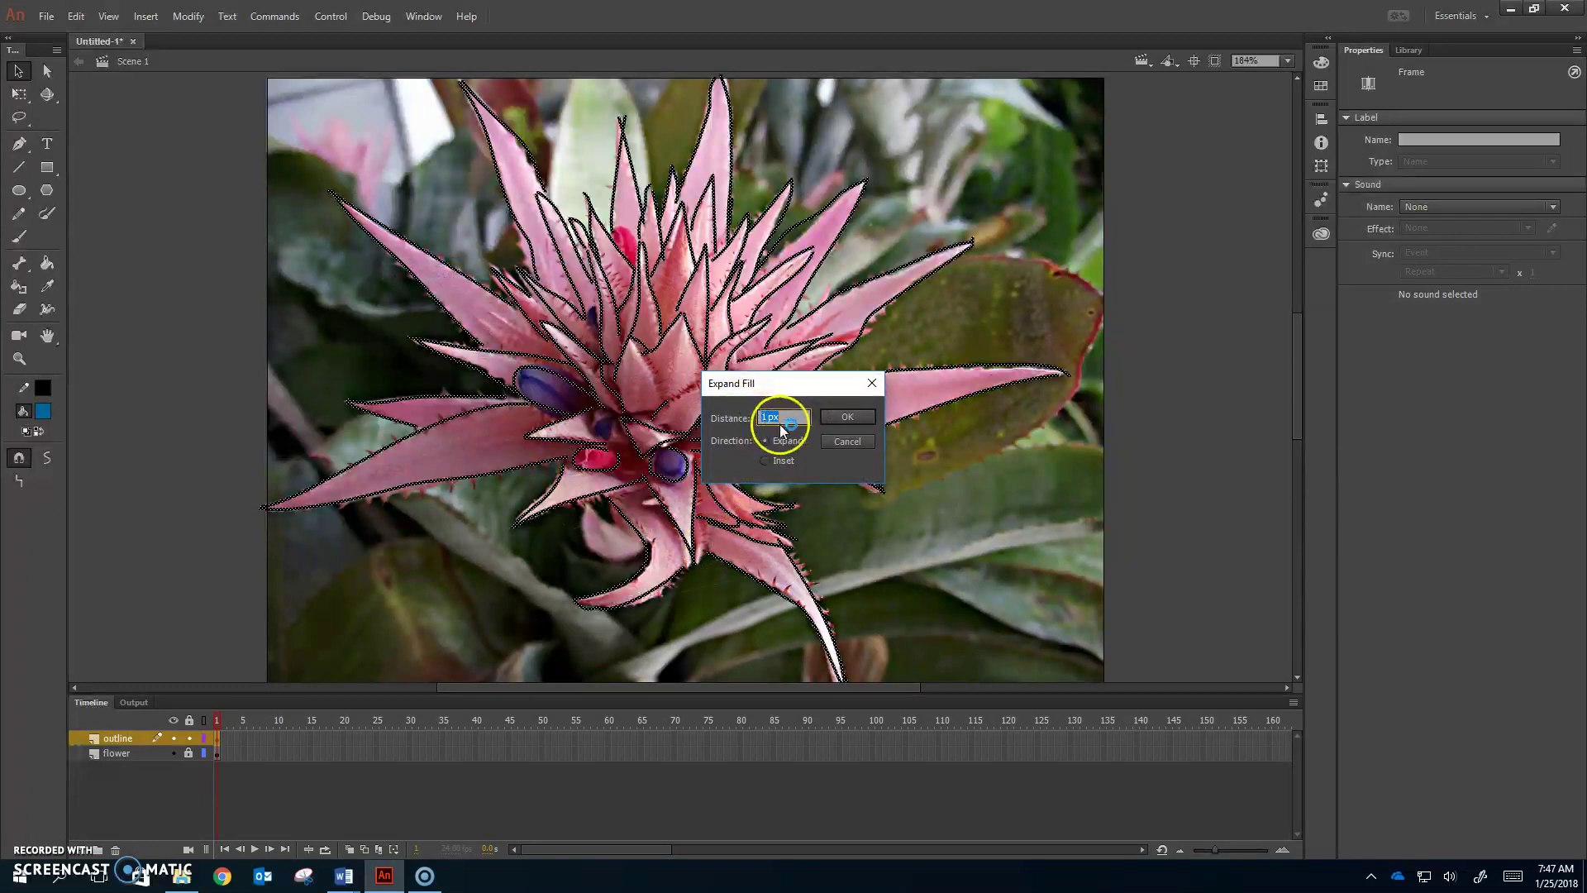
left_click(847, 417)
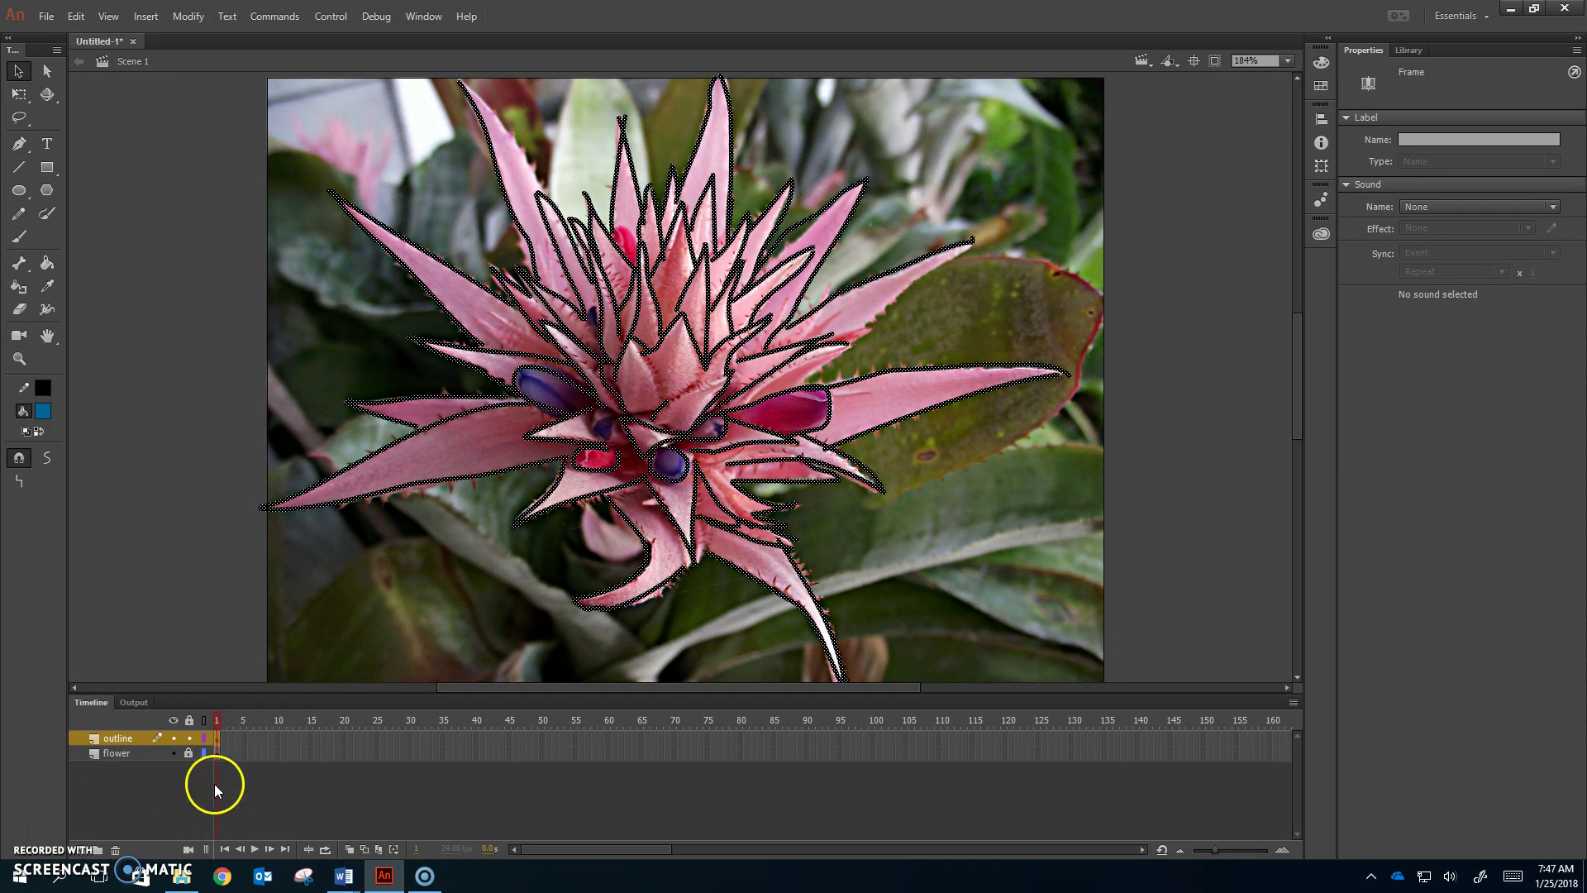
left_click(173, 753)
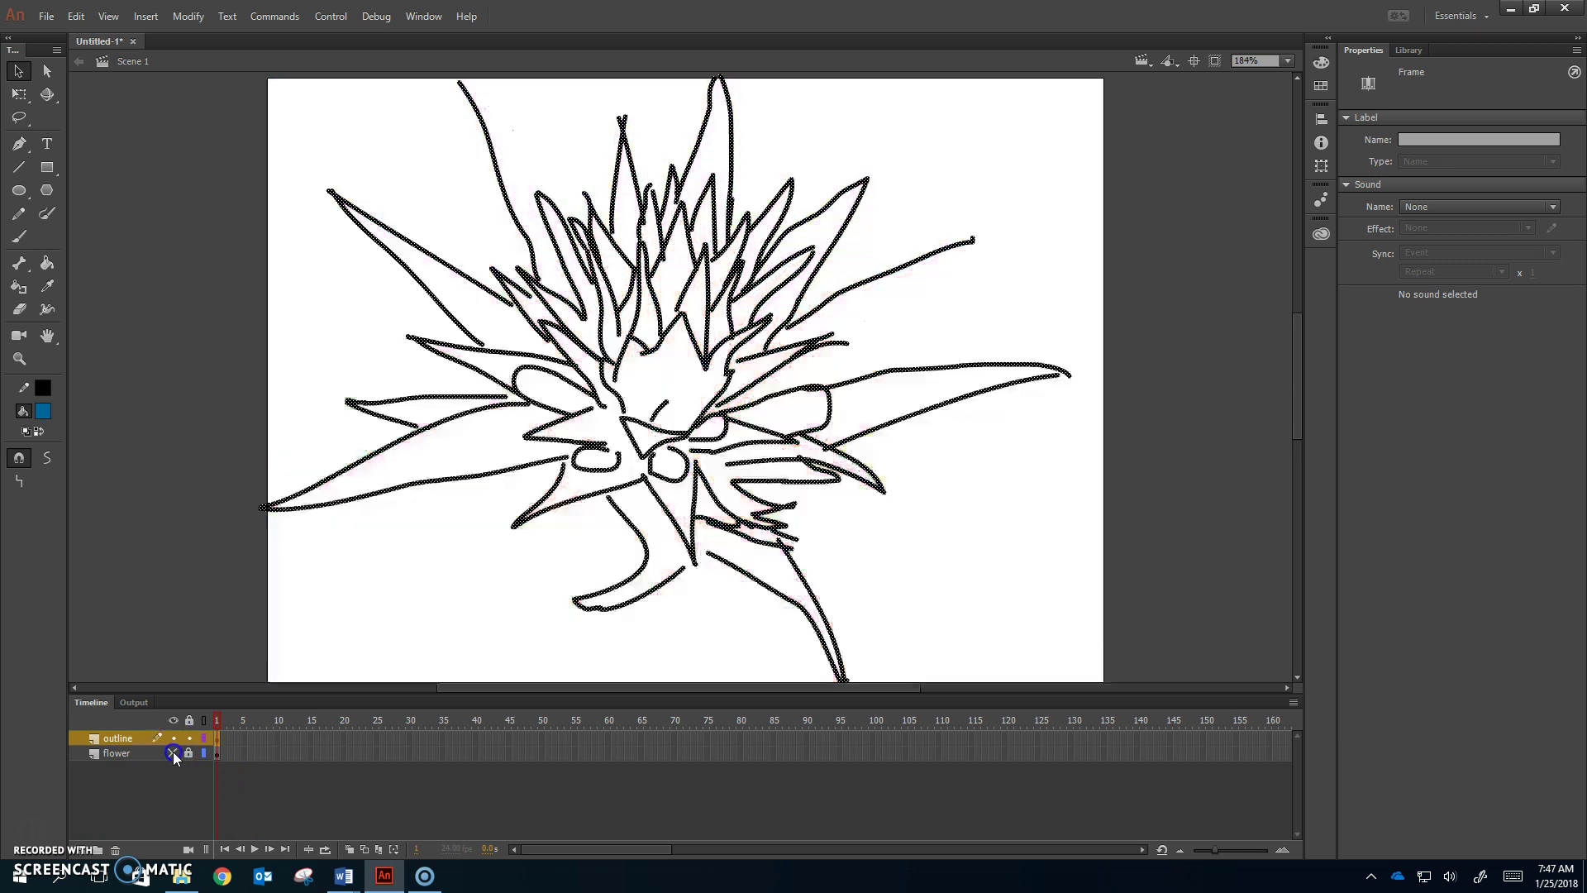
left_click(173, 753)
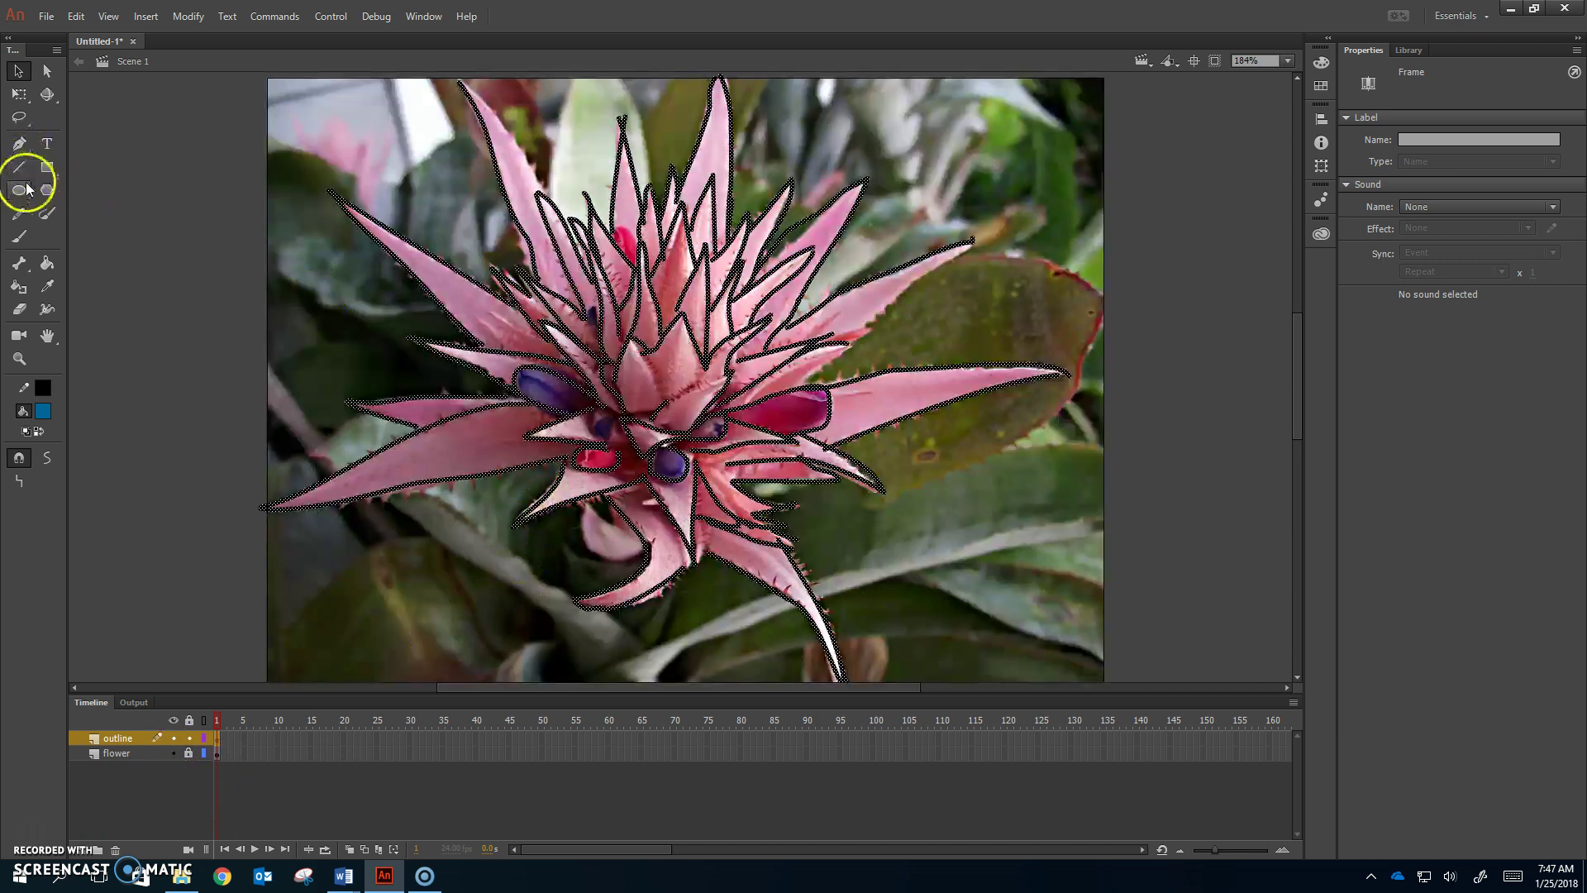
Step: Redraw the missing edges of the central petals with the Pencil tool and convert these lines to fills
left_click(18, 213)
left_click_drag(649, 363, 665, 402)
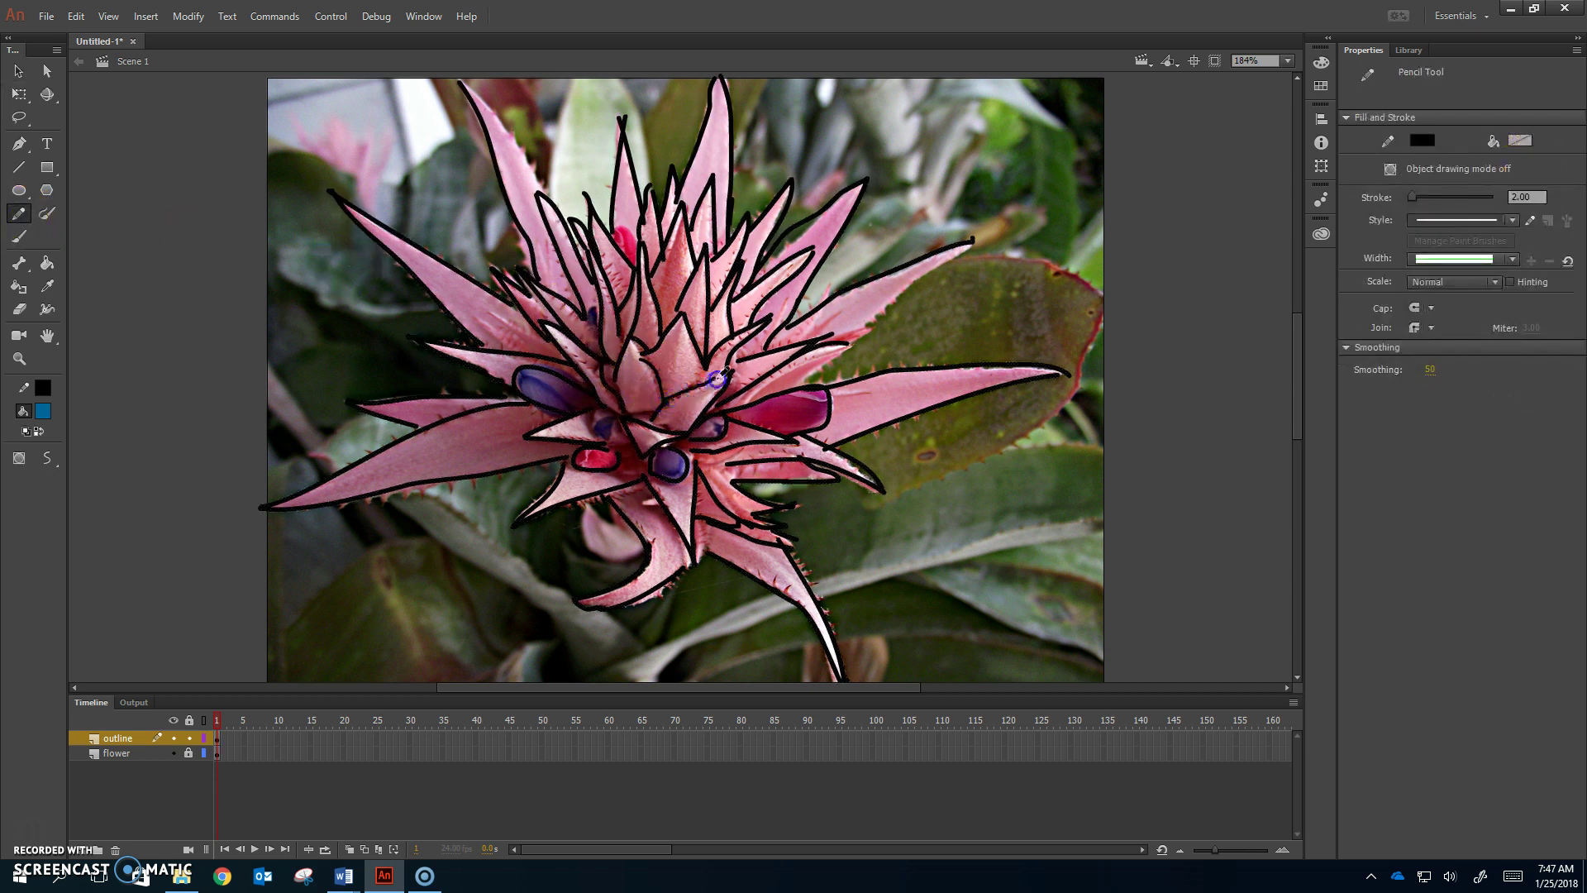
left_click(18, 71)
left_click(651, 370)
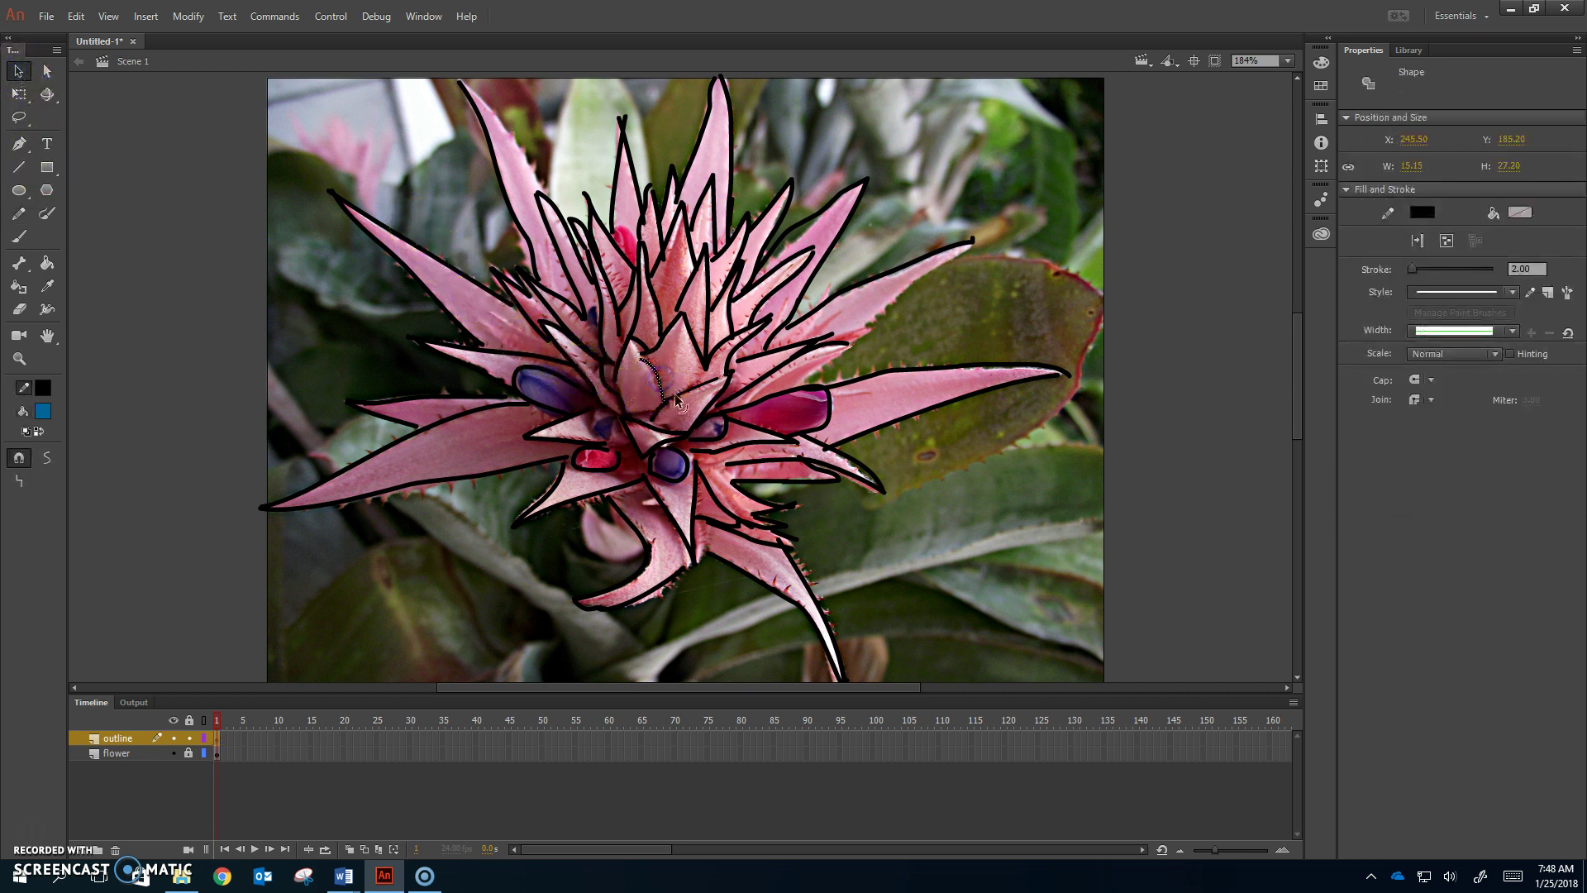
left_click(188, 16)
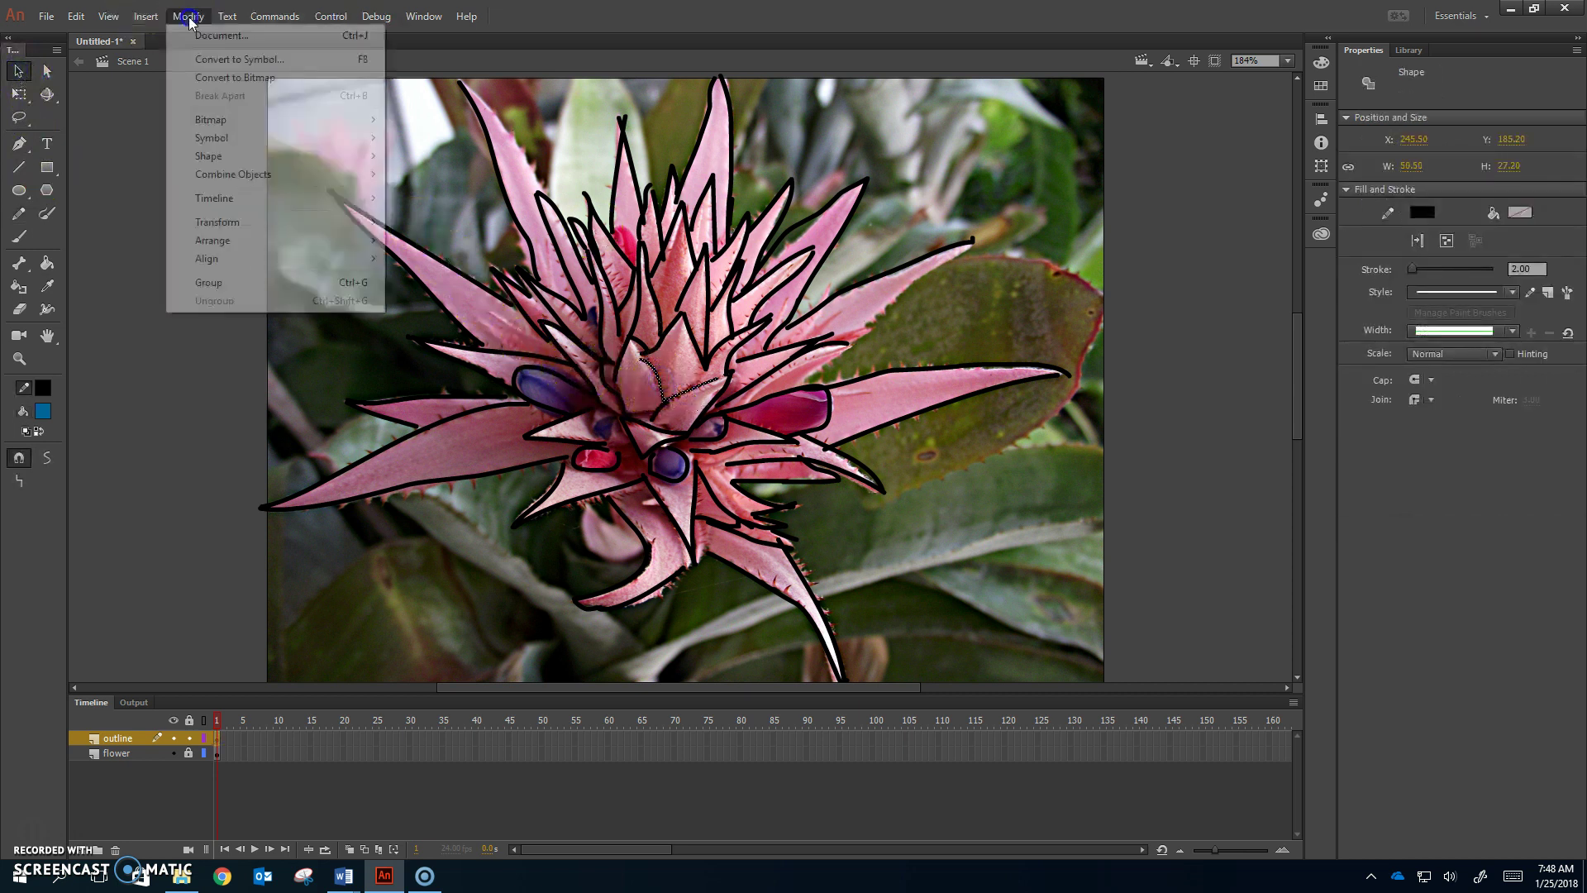
mouse_move(248, 156)
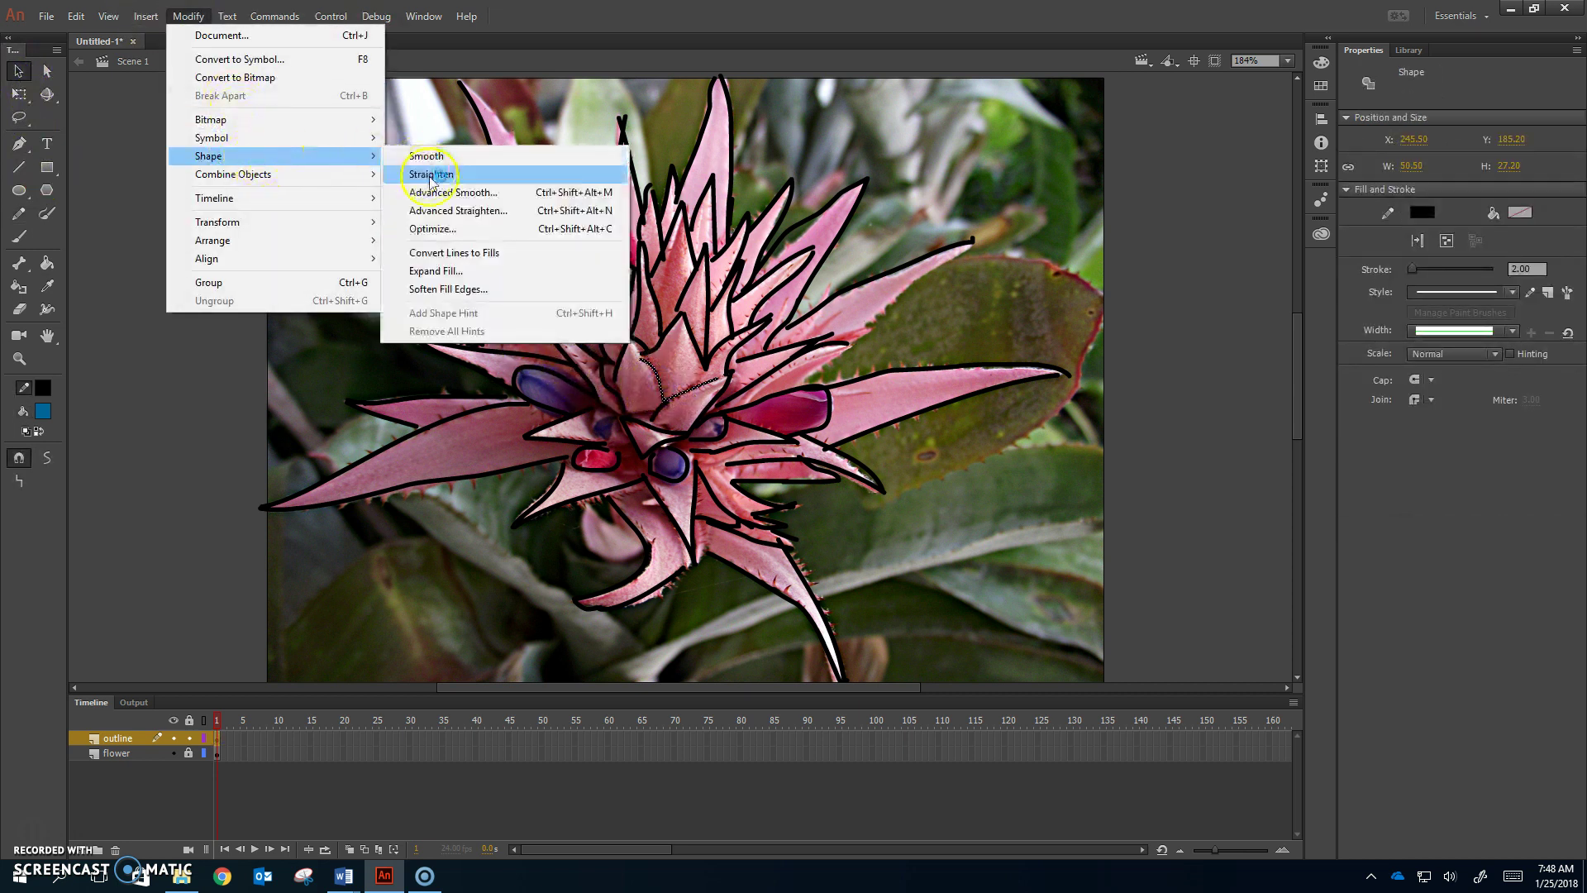
left_click(454, 252)
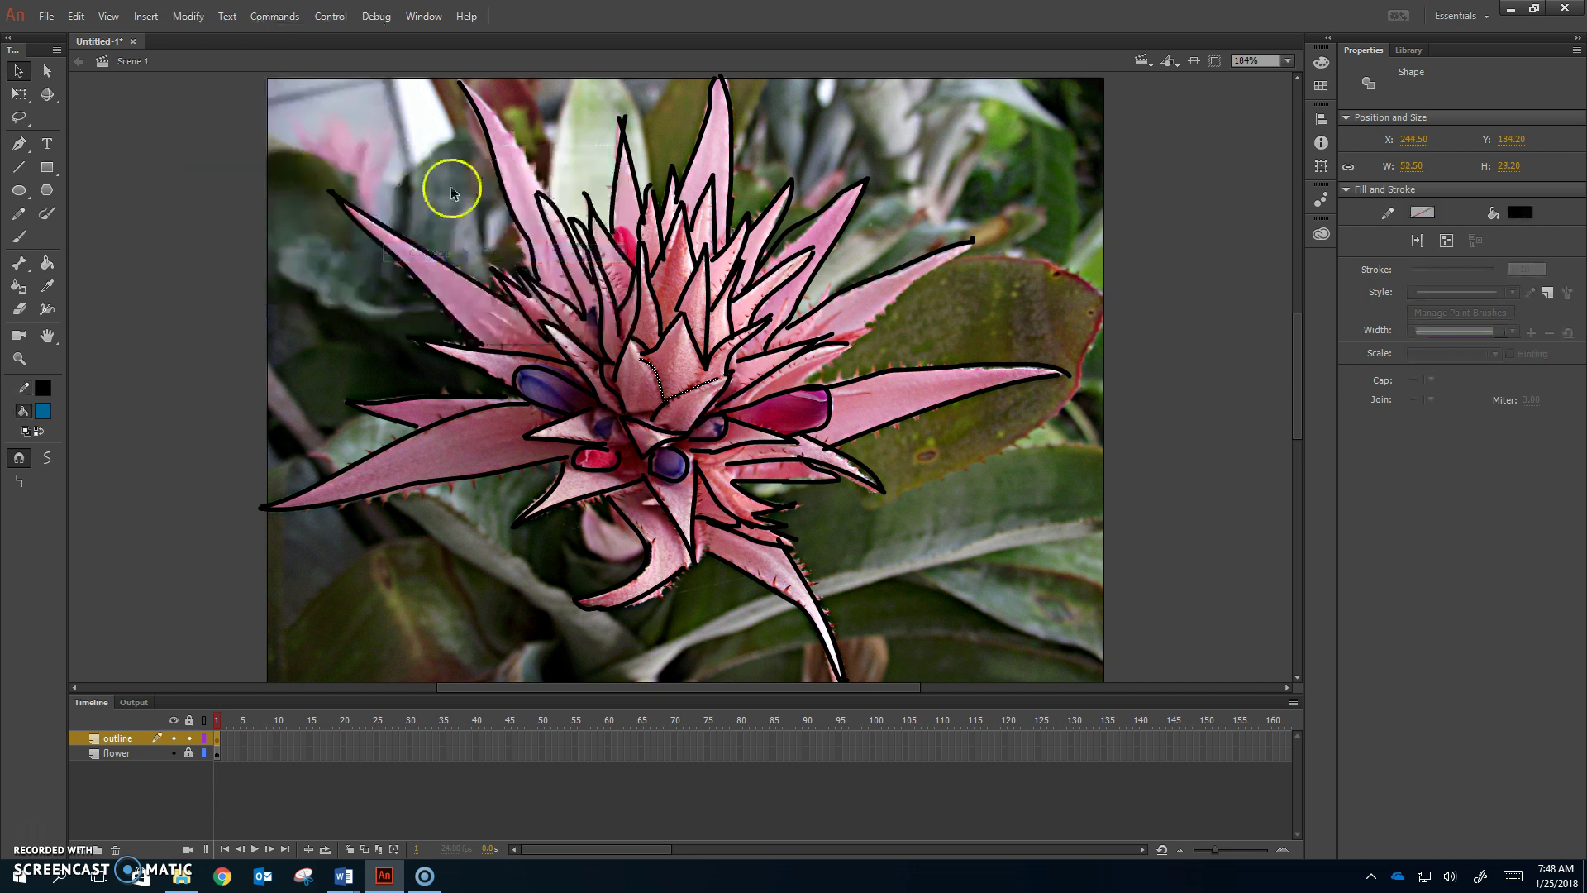
Step: Expand the fills of the redrawn central petal edges to thicken them like the rest of the outline
left_click(189, 16)
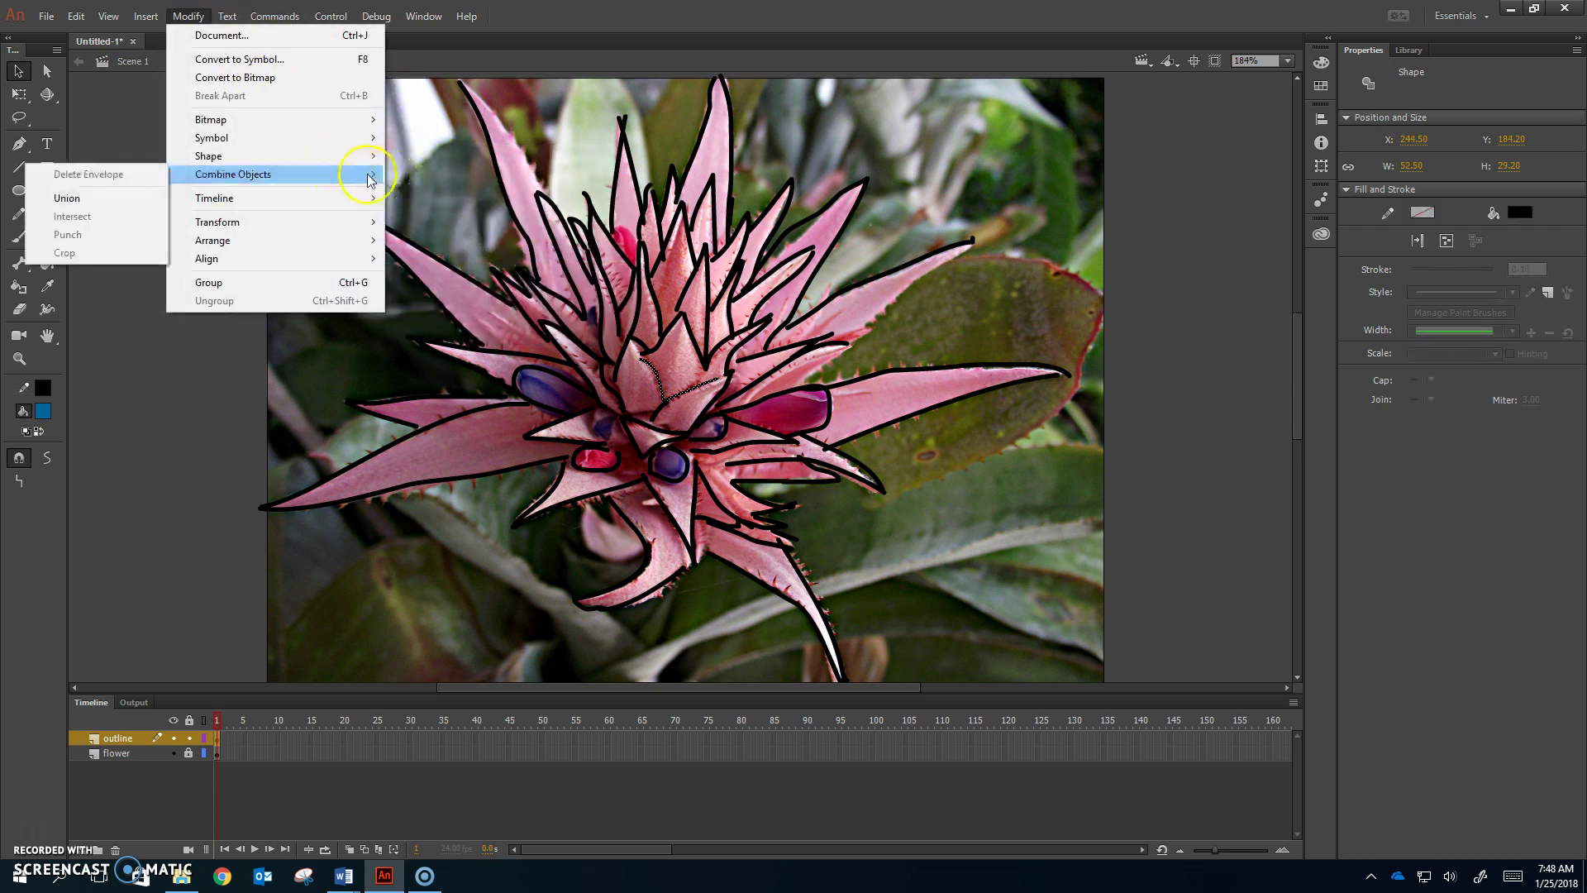
mouse_move(354, 156)
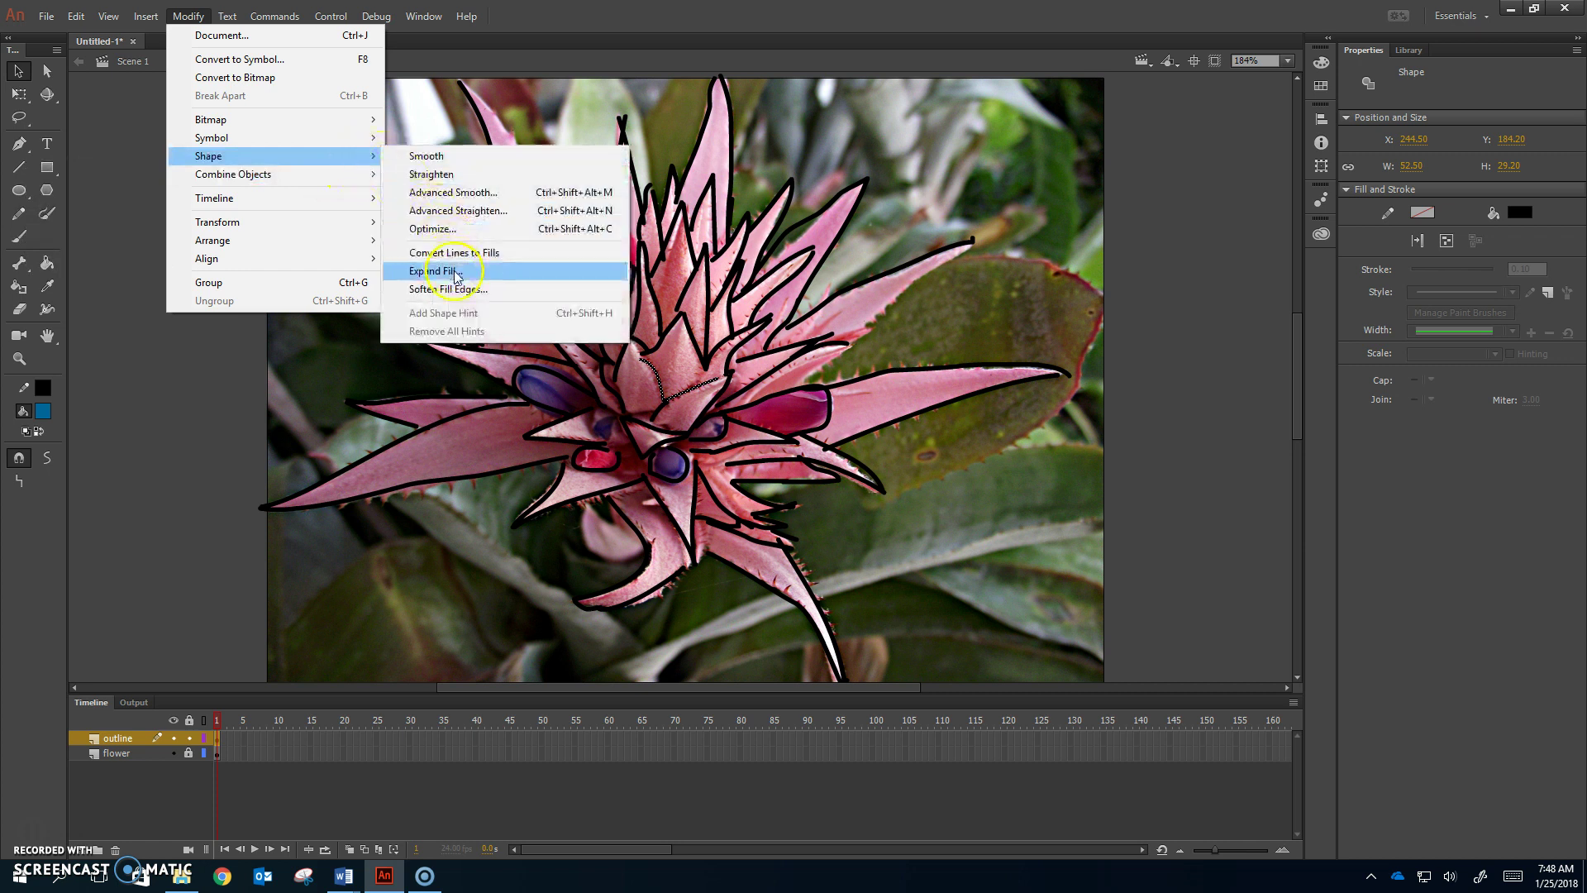
left_click(436, 270)
left_click(856, 419)
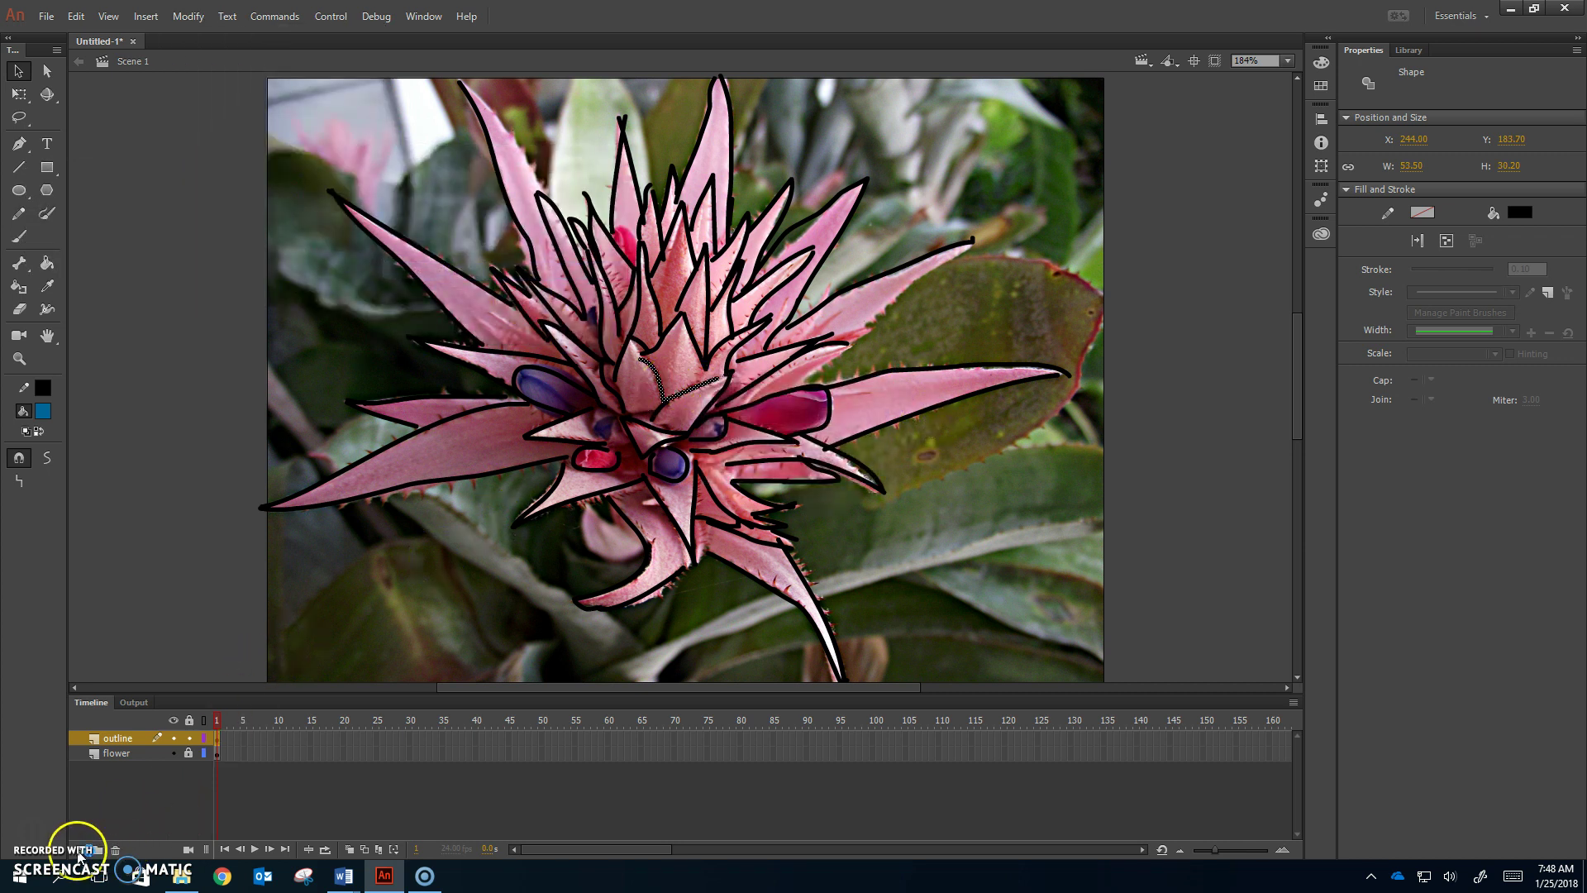
Step: Add a new layer above the outline layer and name it gradient
left_click(97, 851)
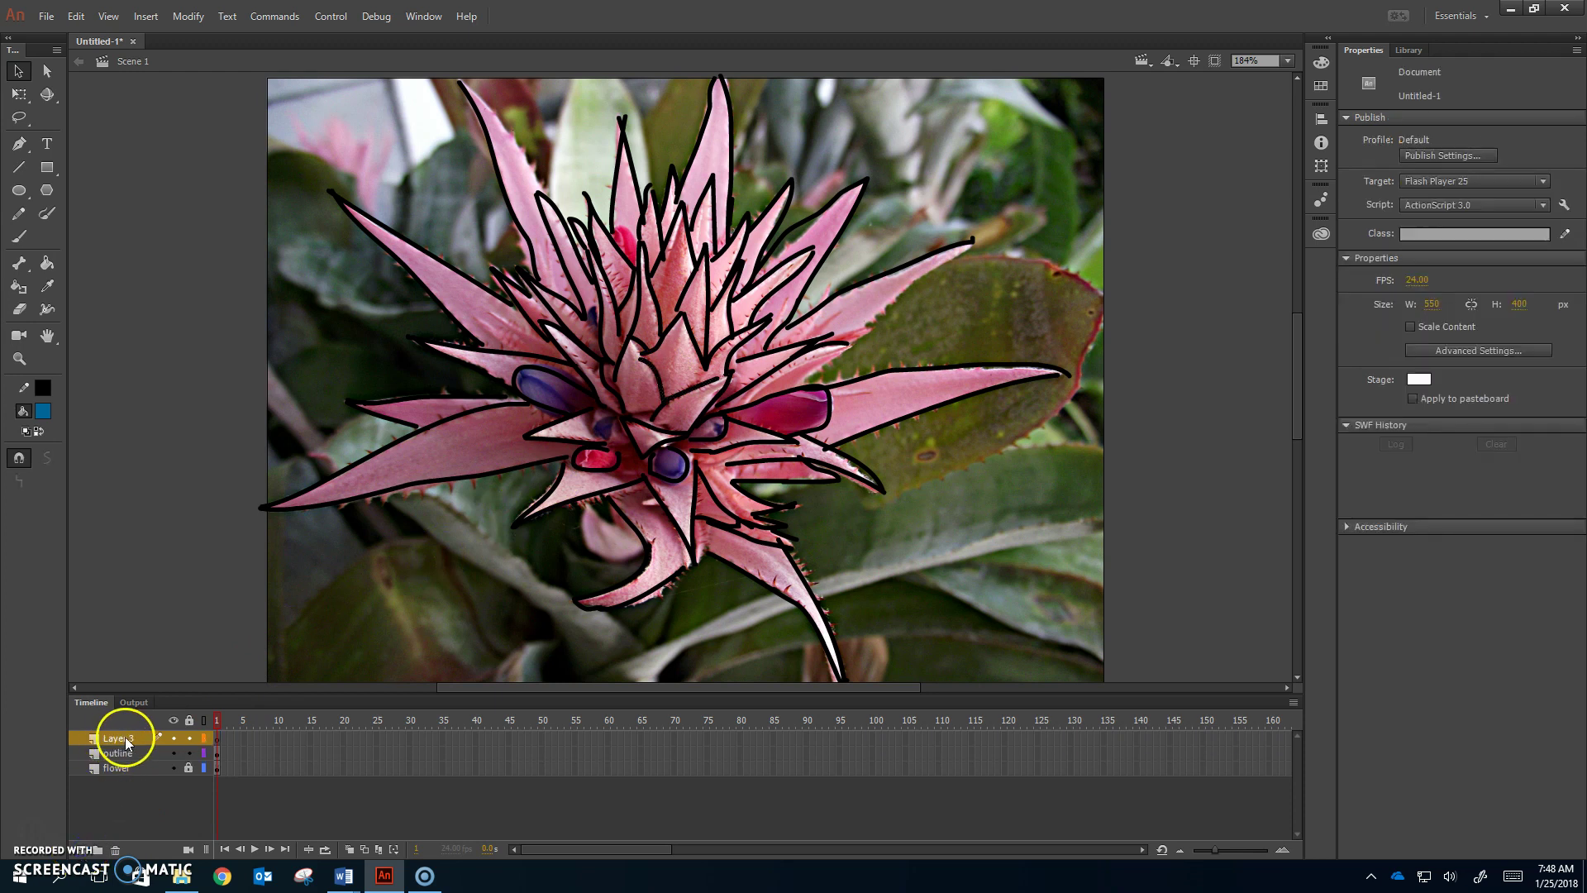
double_click(126, 743)
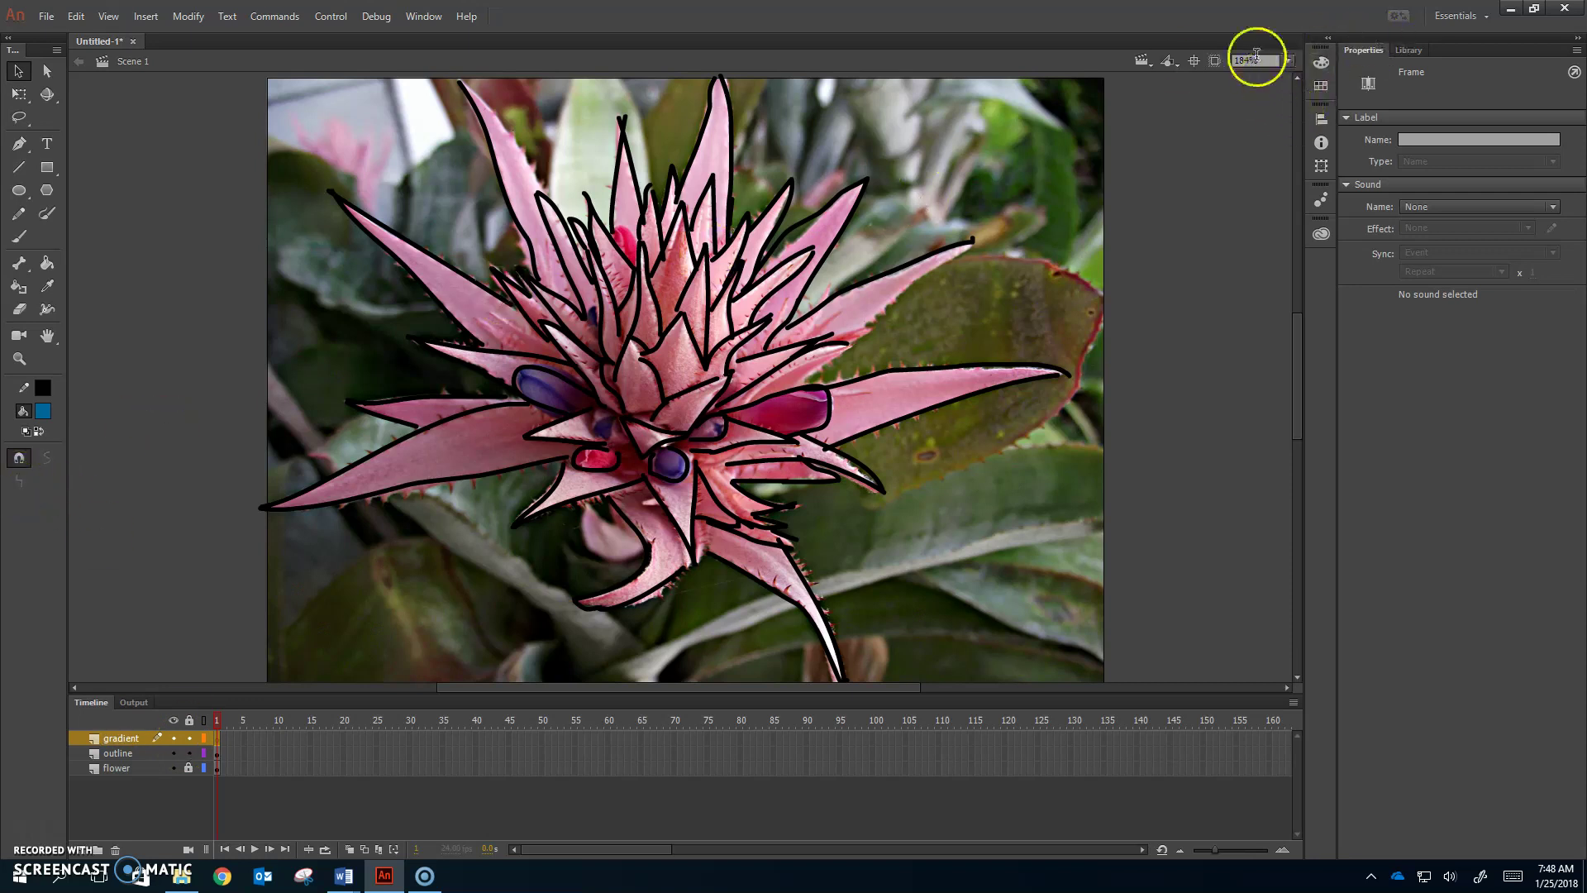
Step: Draw a borderless white-to-black linear gradient rectangle in object drawing mode across the stage's lower edge, about 577 by 35 px
left_click(1217, 62)
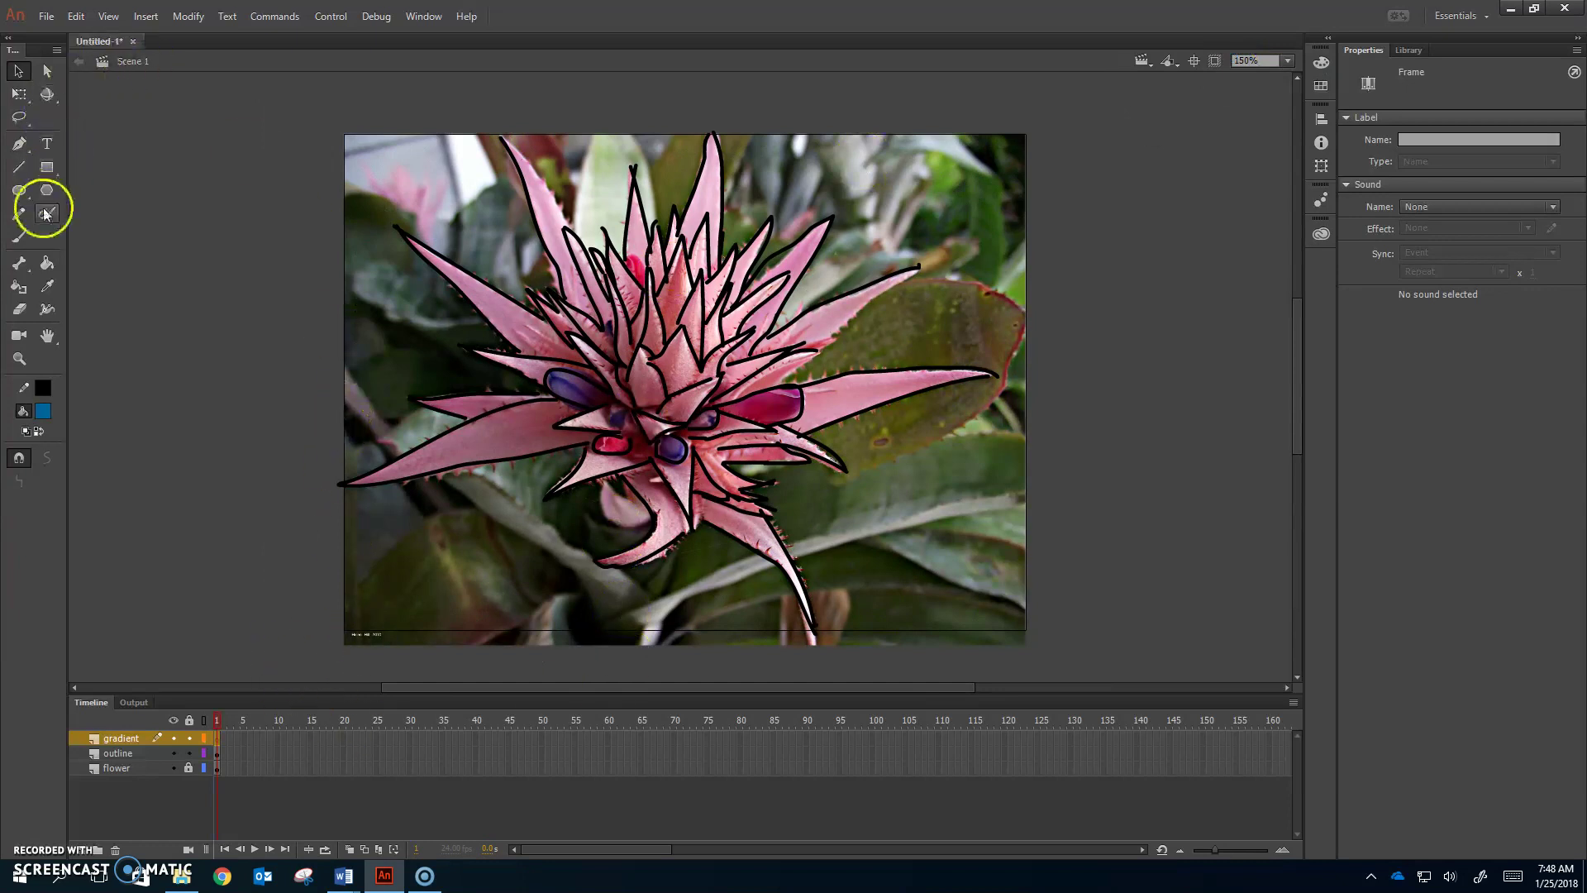
left_click(47, 167)
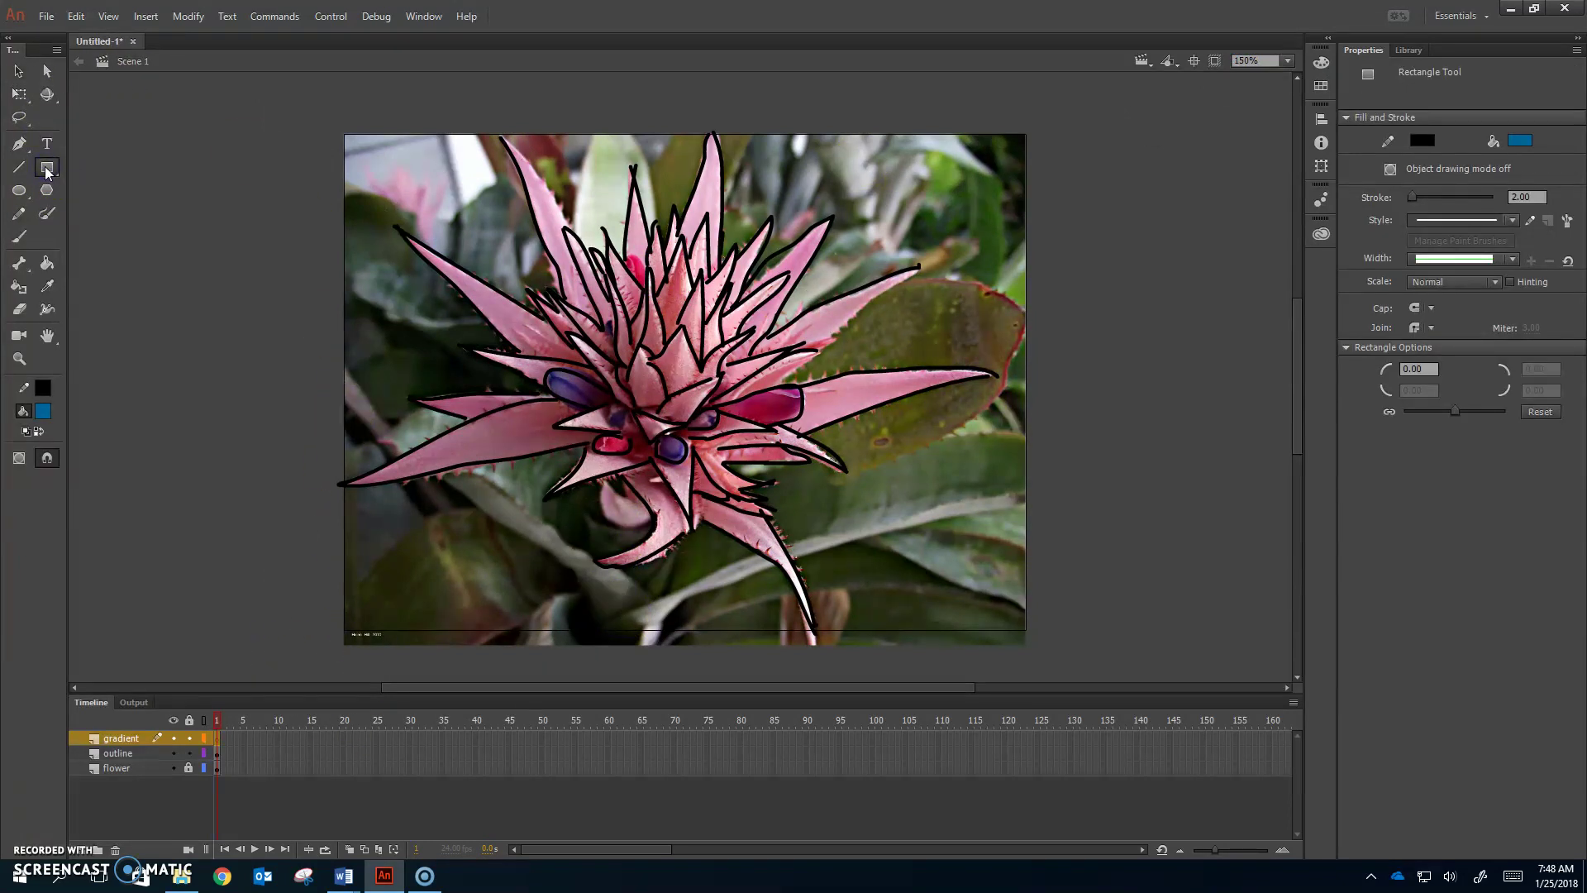
left_click(1422, 141)
left_click(1380, 157)
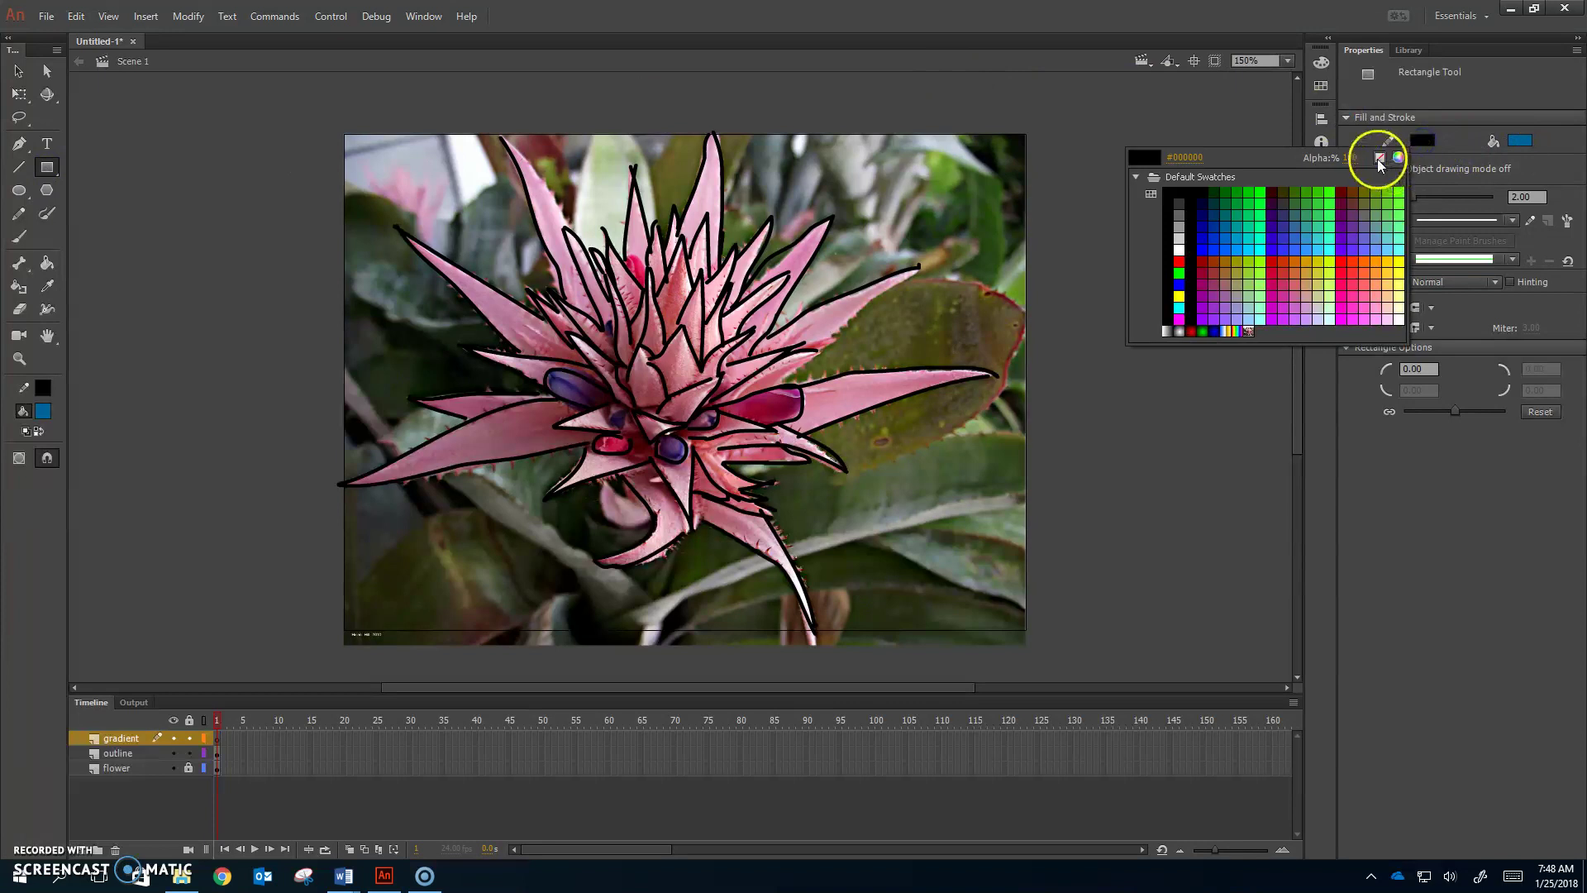
left_click(1517, 140)
left_click(1266, 331)
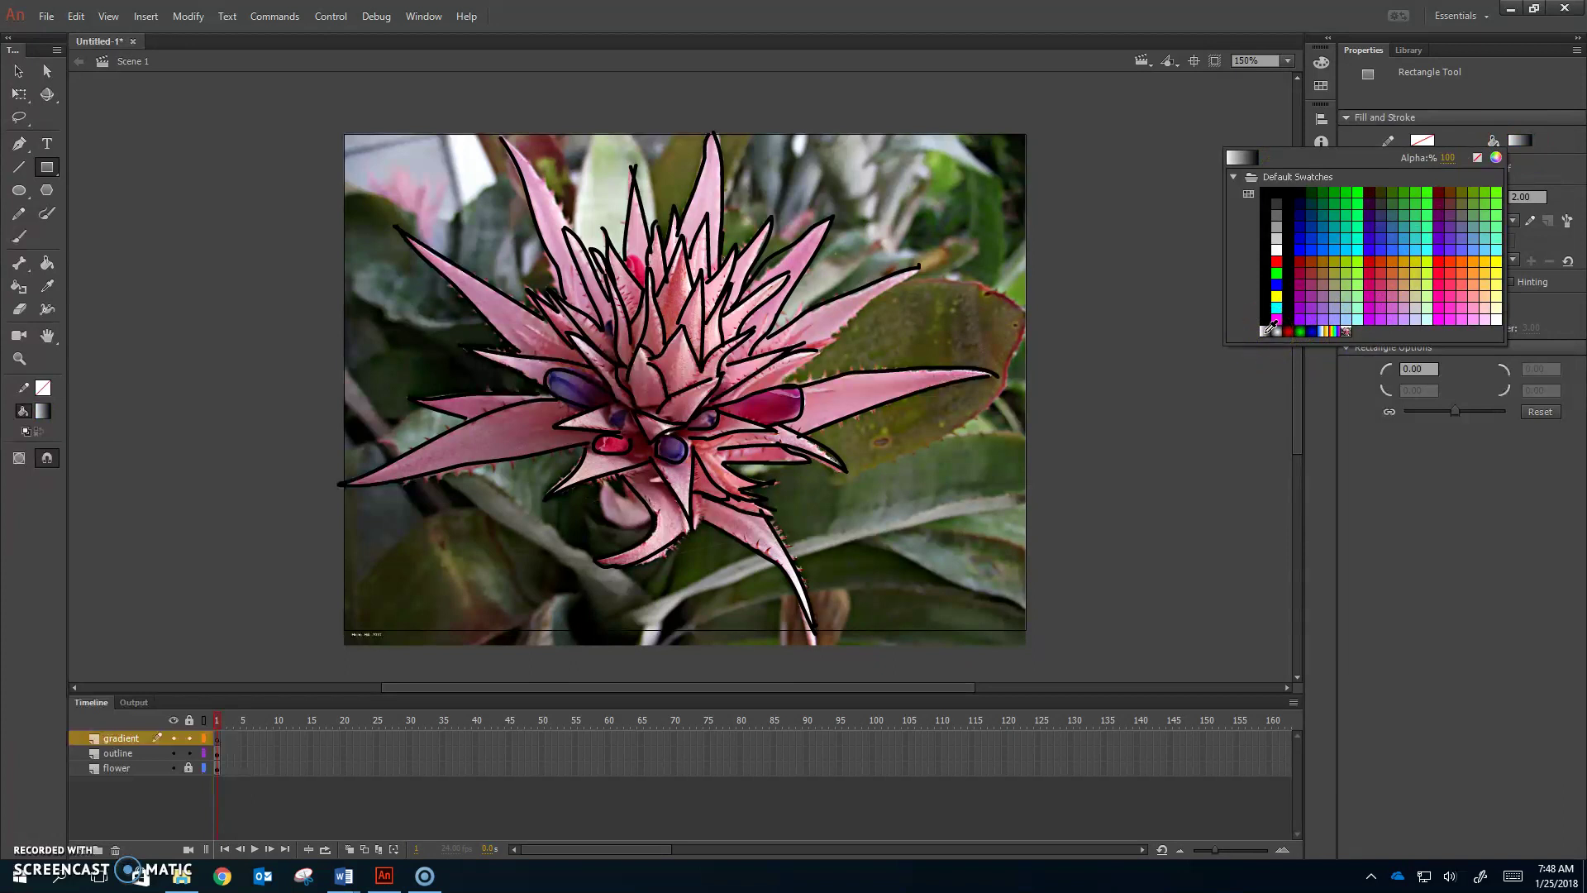
left_click(1265, 330)
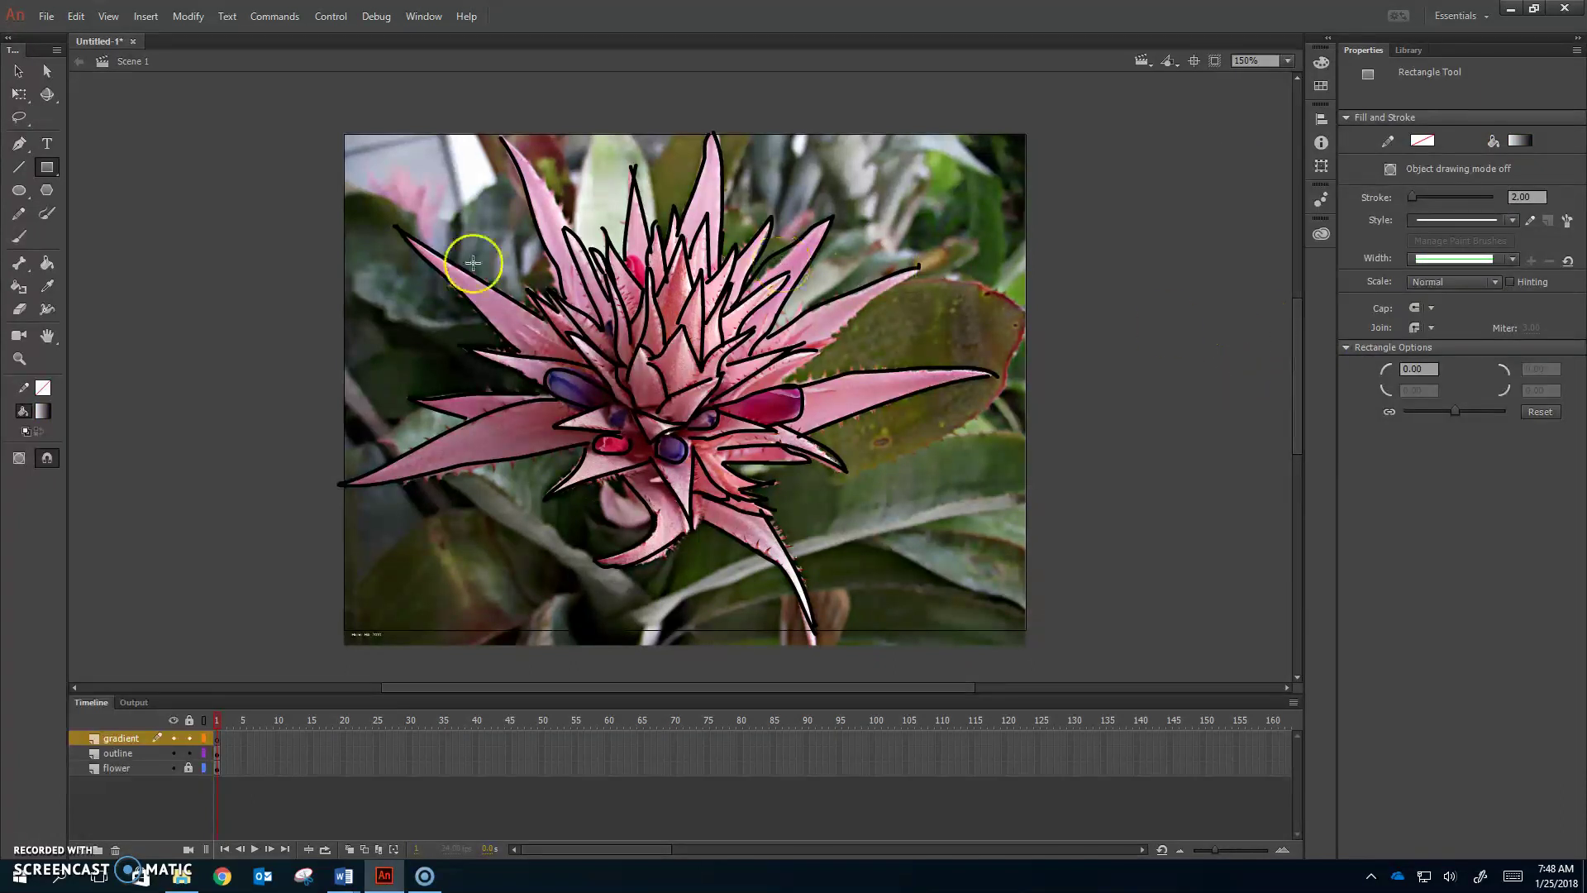
left_click(16, 460)
left_click_drag(328, 621, 1046, 665)
Step: Recolor the bar's linear gradient to run from white through a #999999 grey stop in the middle back to white
left_click(19, 71)
left_click(676, 660)
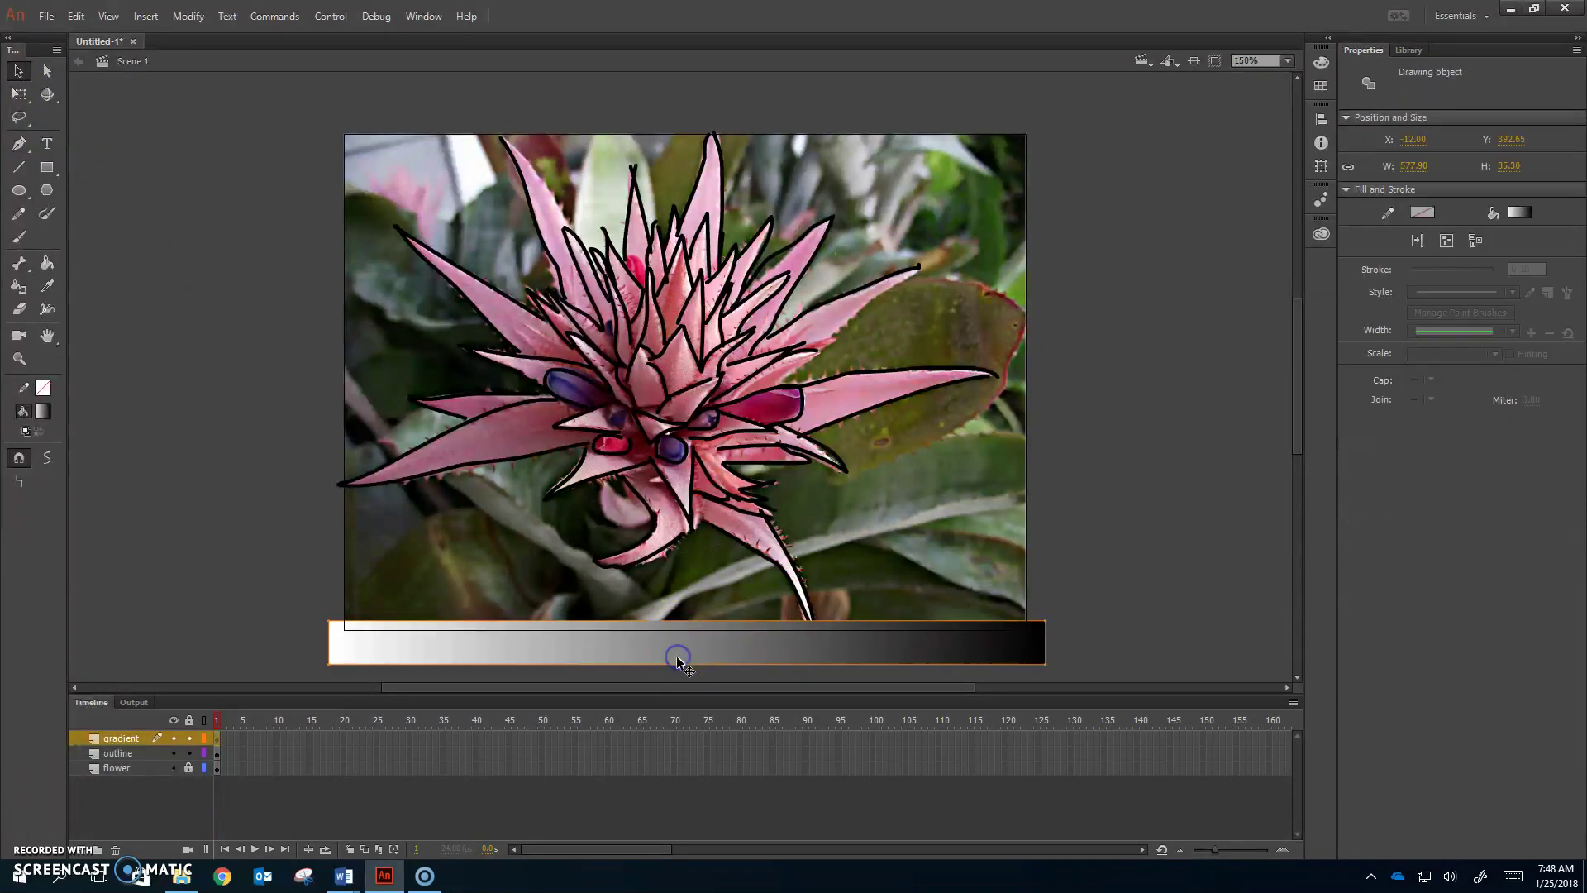
left_click(1326, 60)
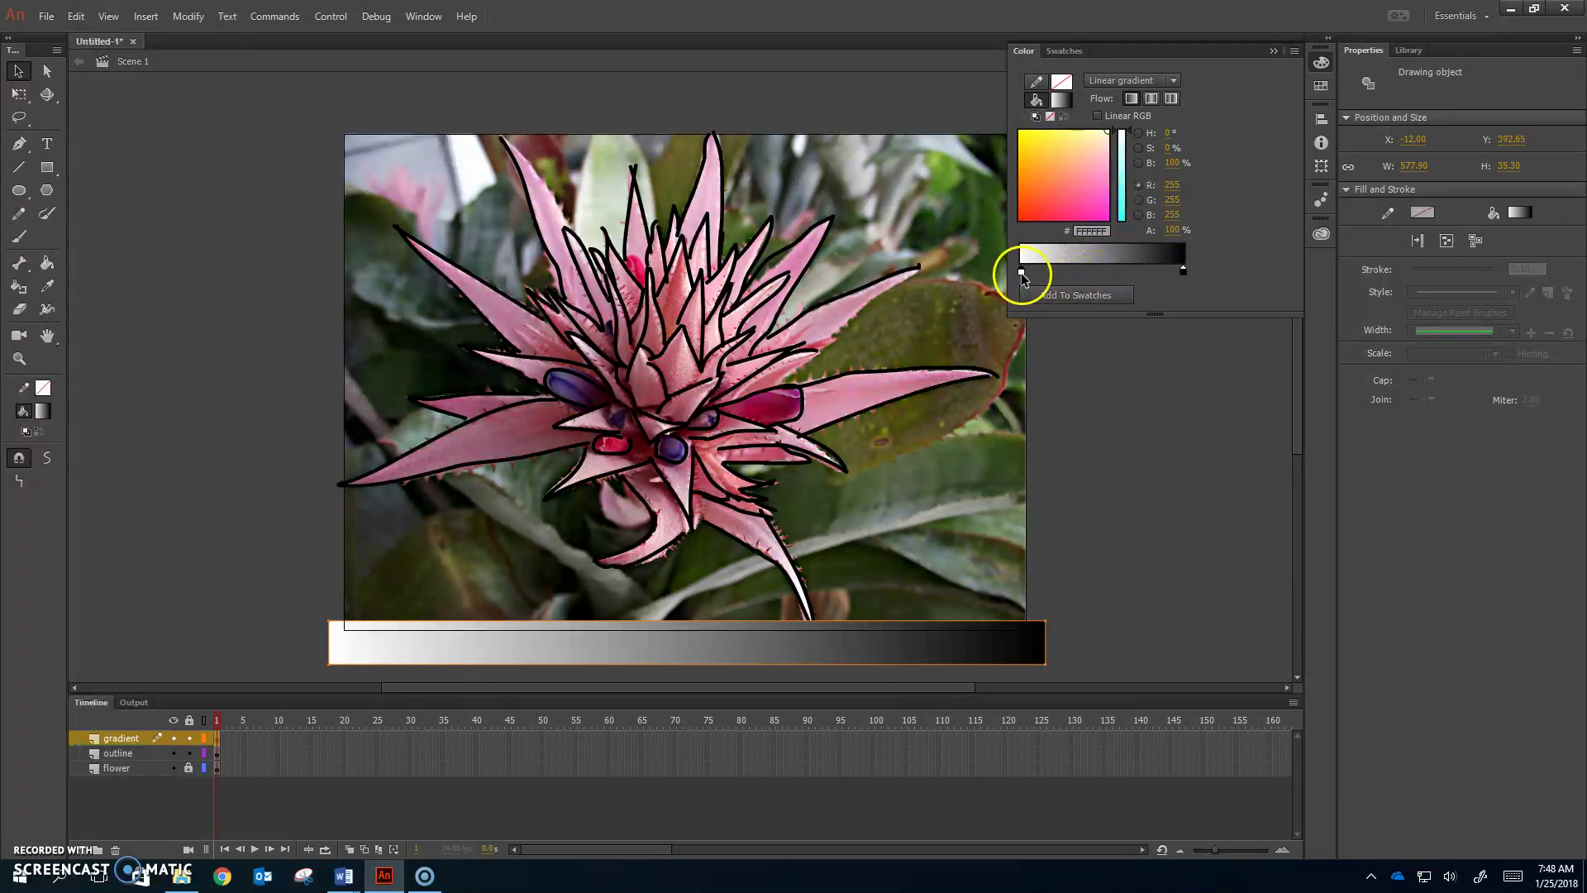
left_click_drag(1184, 271, 1101, 271)
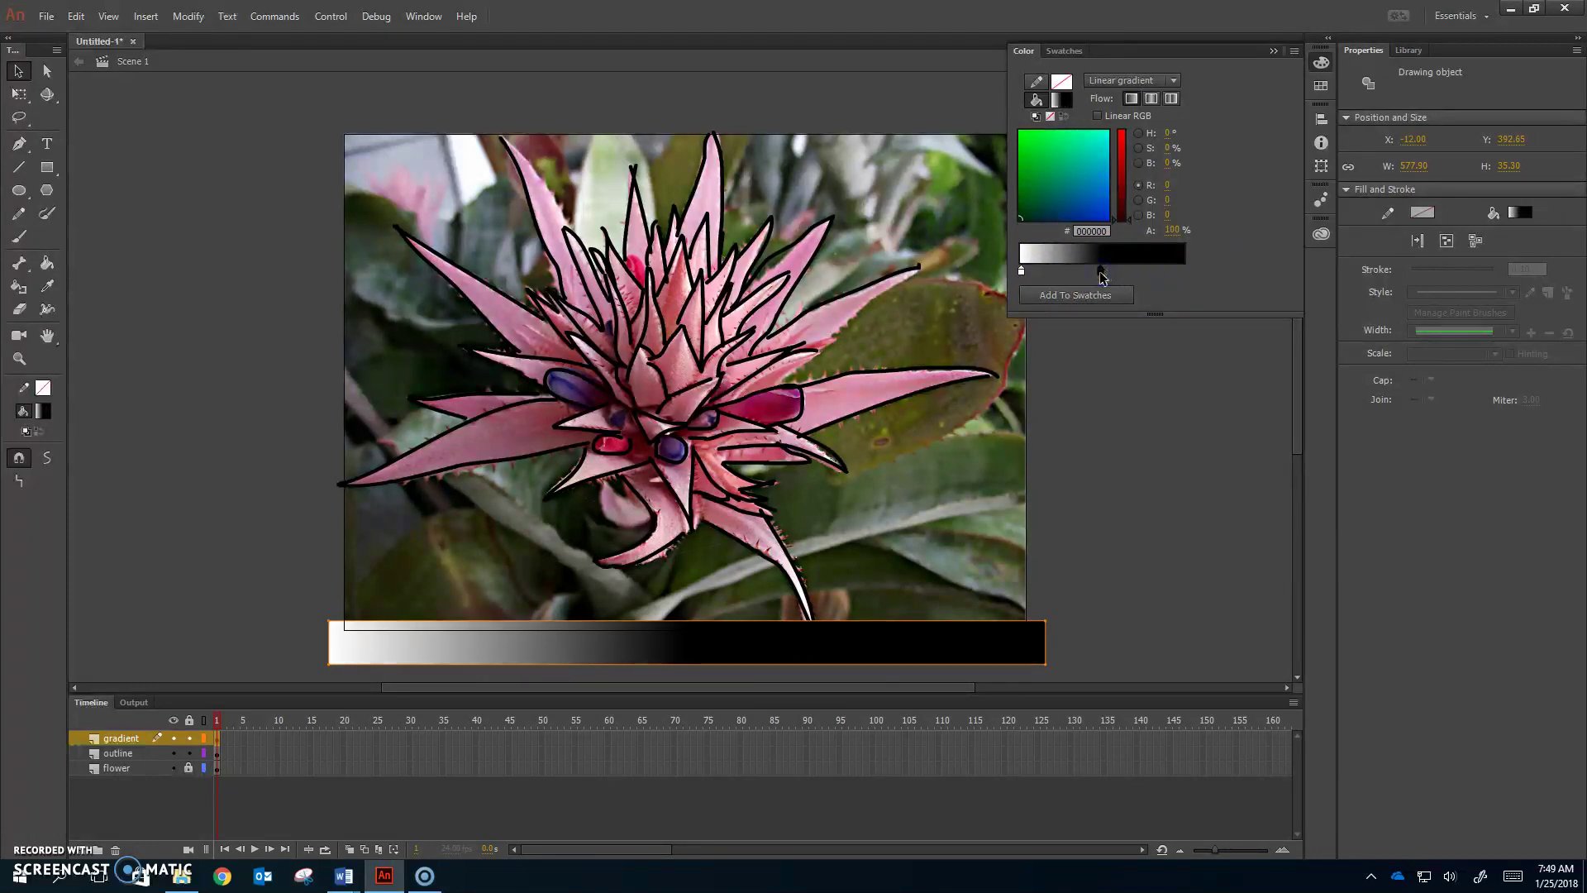
double_click(1100, 271)
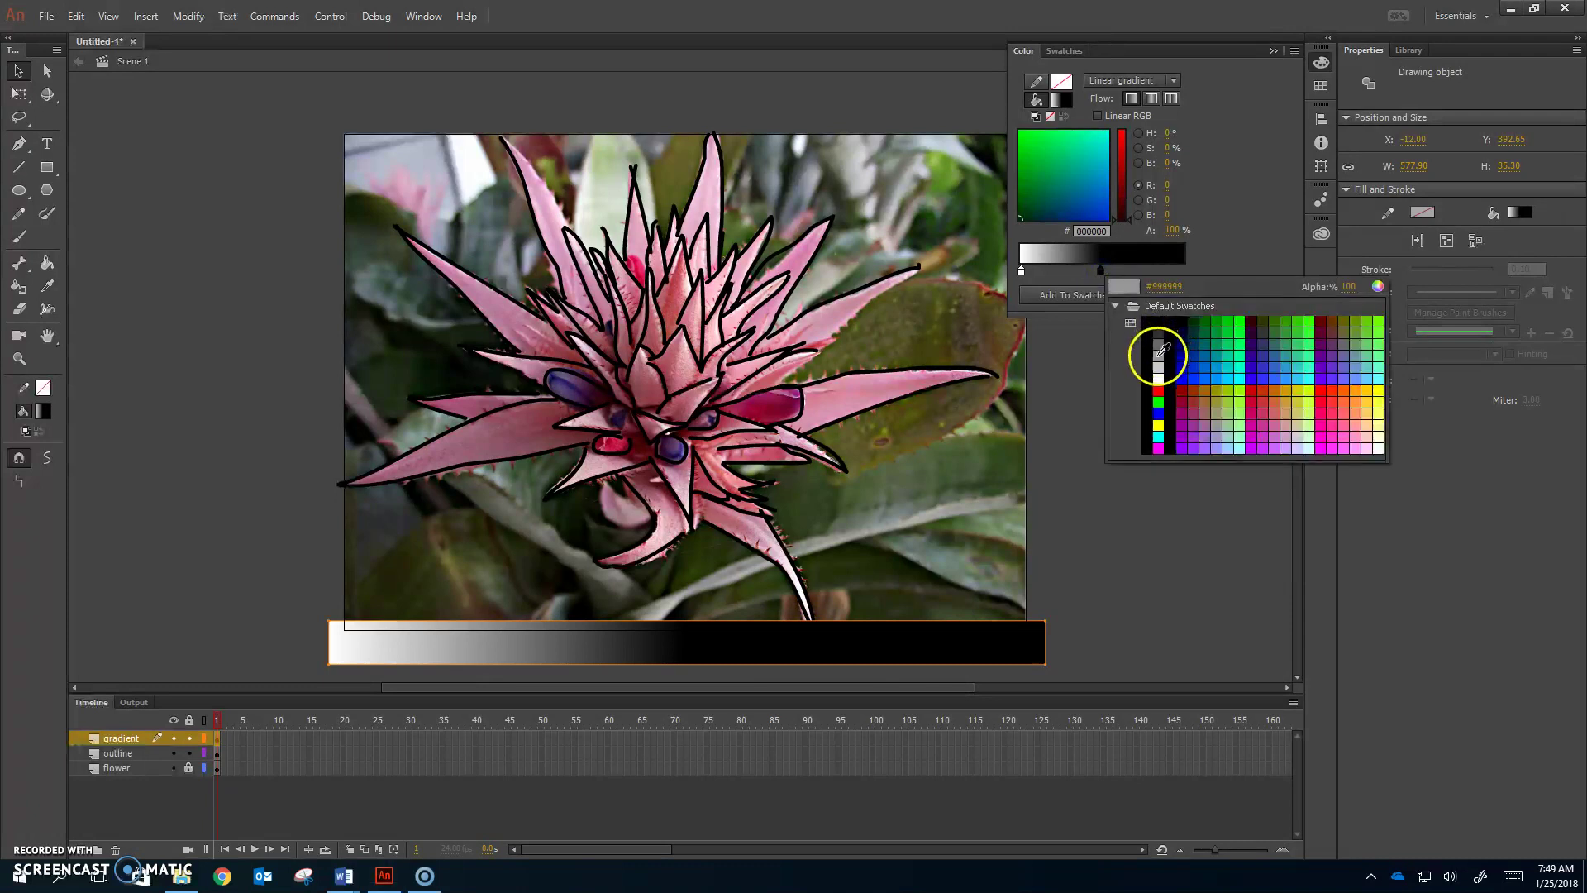
left_click(1158, 356)
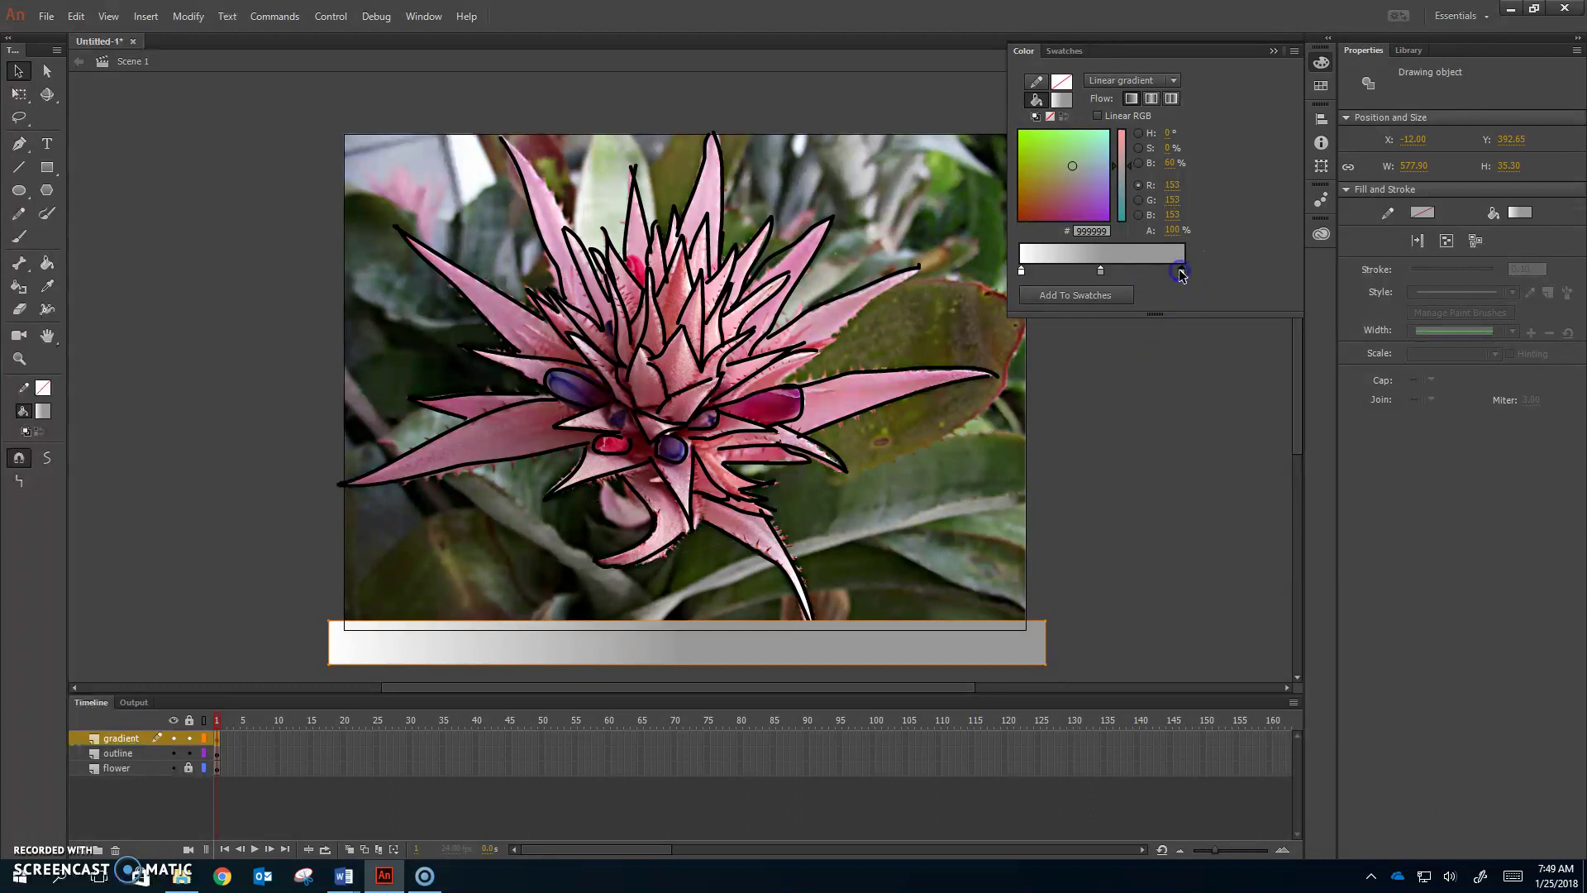
double_click(1180, 272)
left_click(1244, 385)
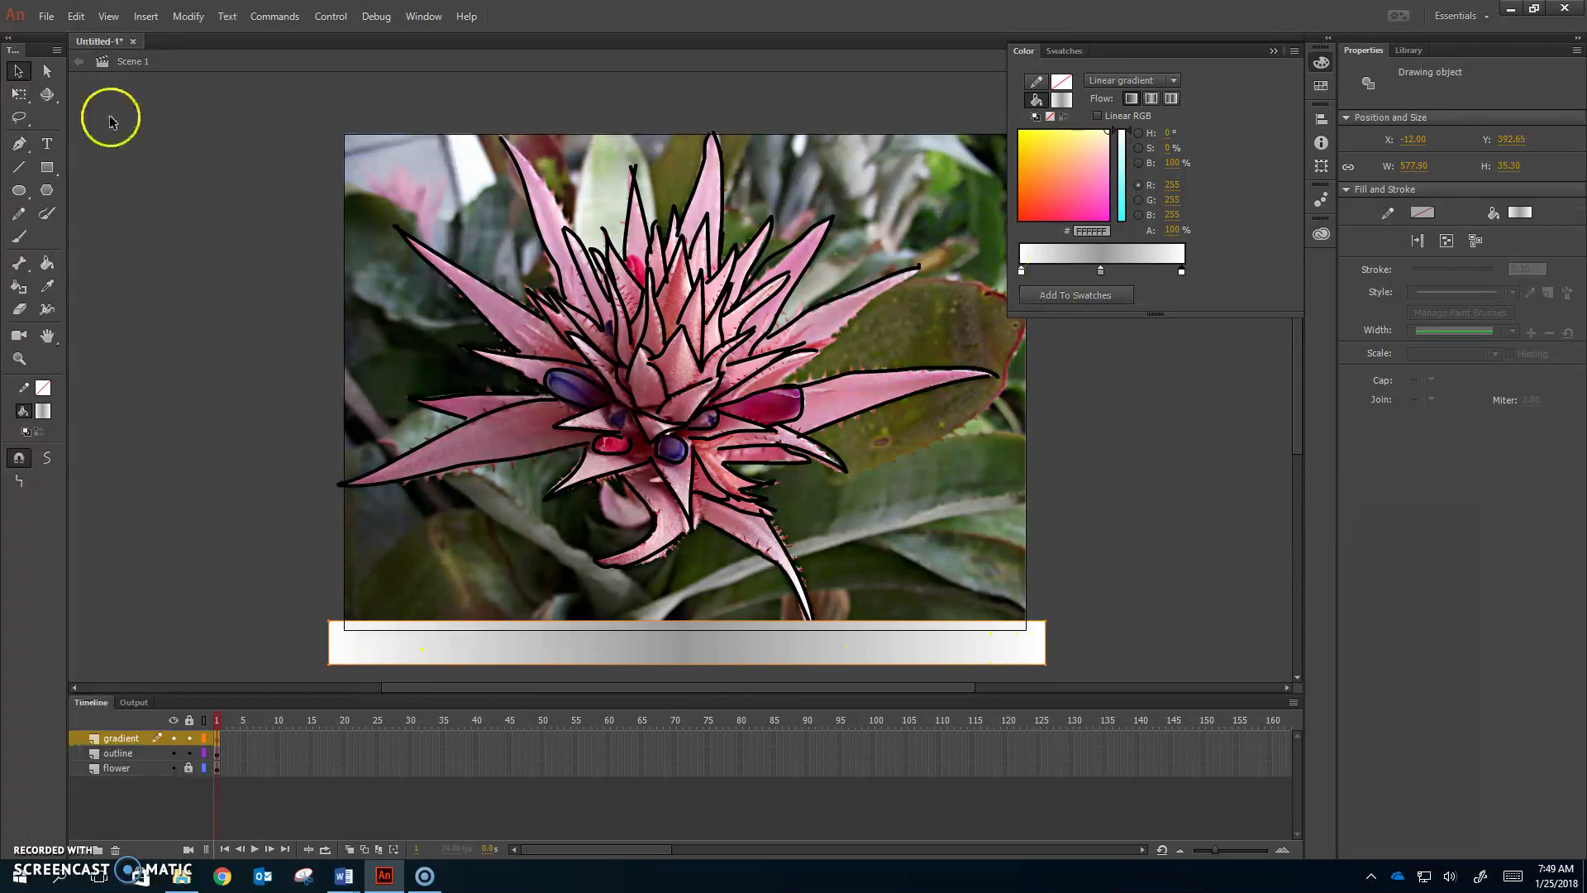
Step: Rotate the bar's gradient 90 degrees and scale it to the bar's height, centering the grey band lengthwise
left_click(18, 93)
left_click(95, 111)
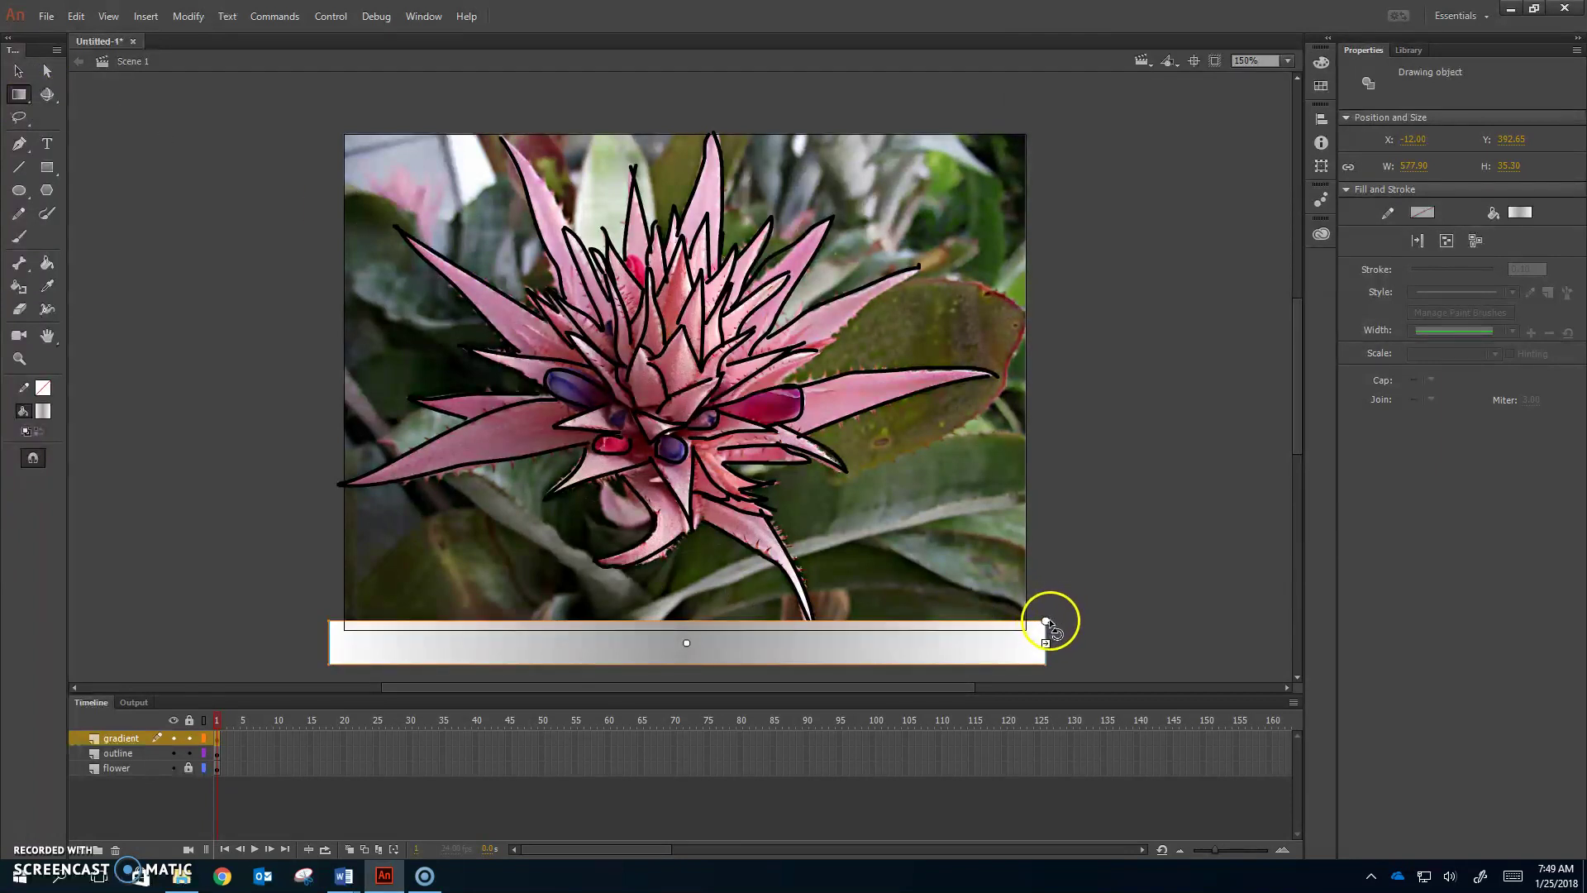
left_click_drag(1029, 607, 727, 384)
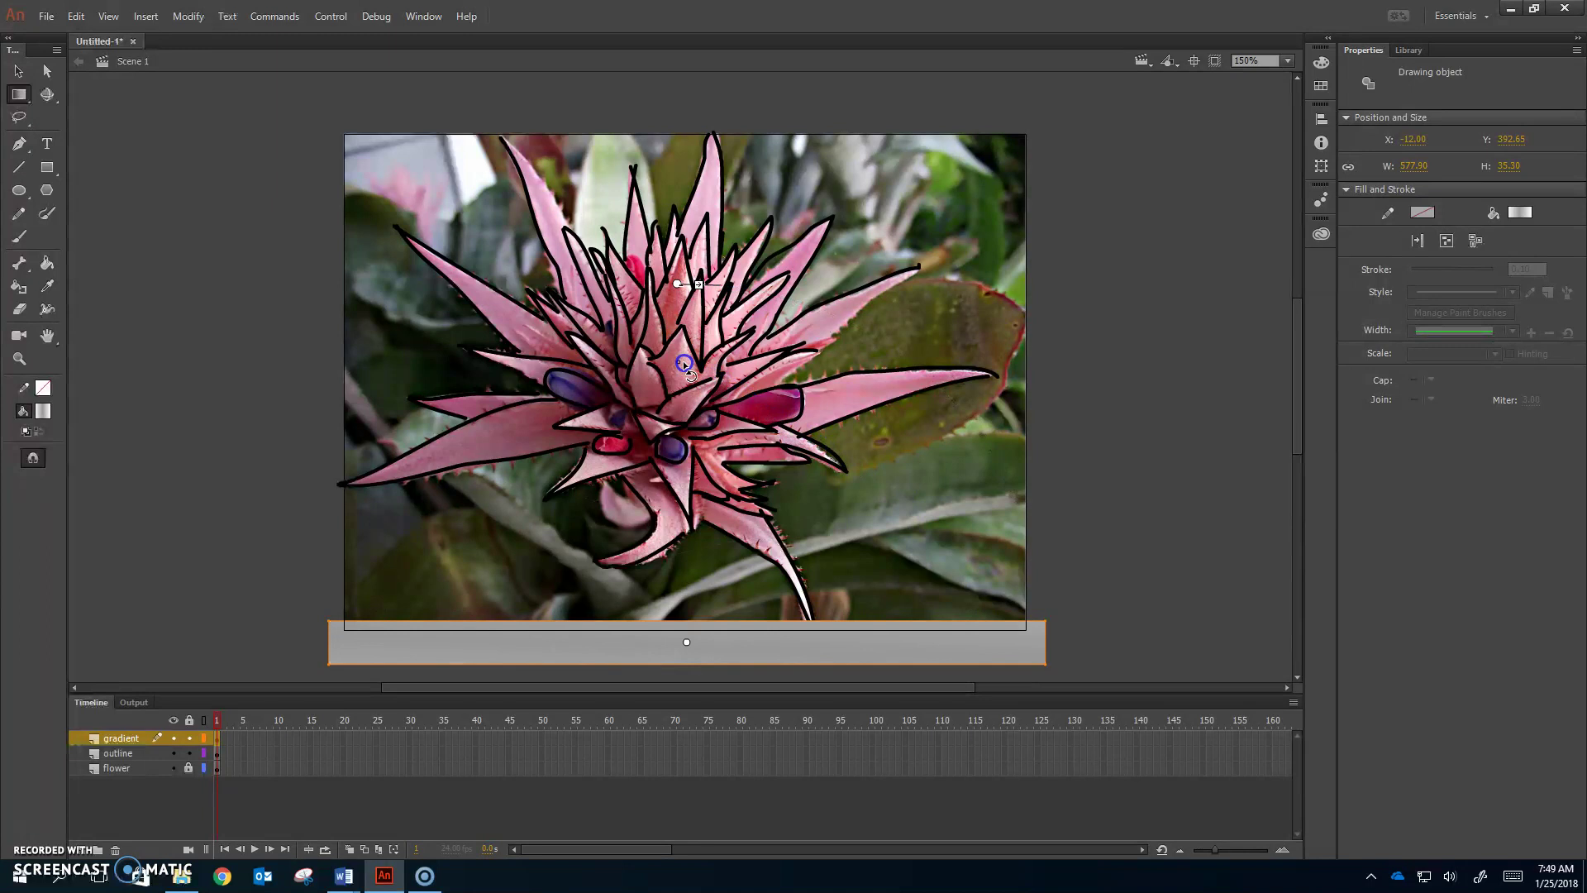
left_click_drag(685, 367, 328, 275)
left_click(685, 285)
left_click_drag(686, 284, 710, 621)
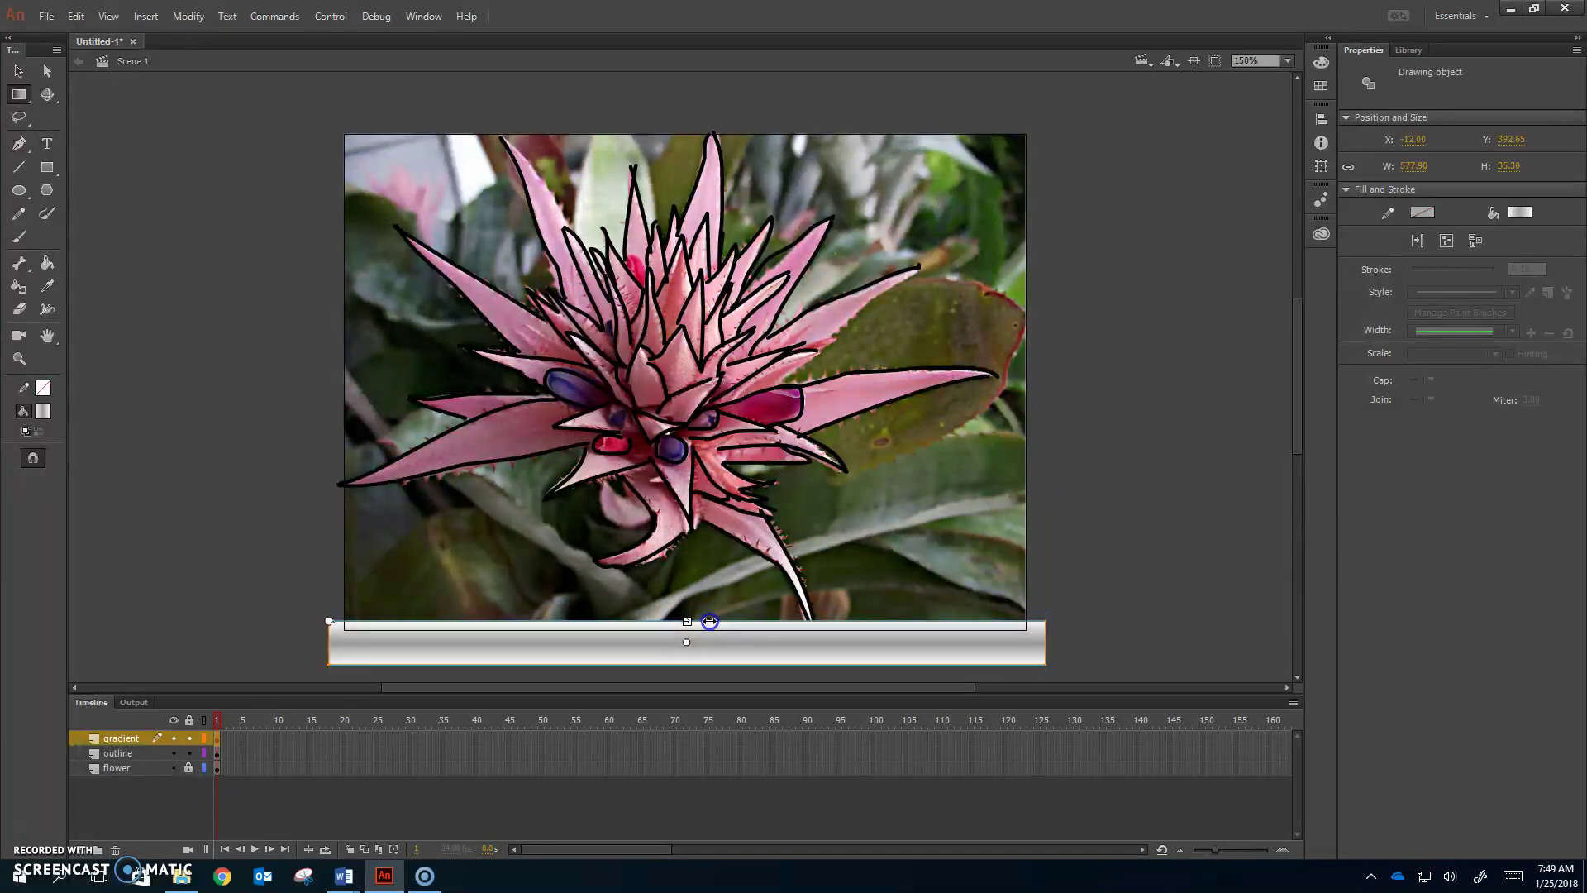
Step: Move the gradient bar down until its upper edge meets the lower edge of the stage
left_click(18, 71)
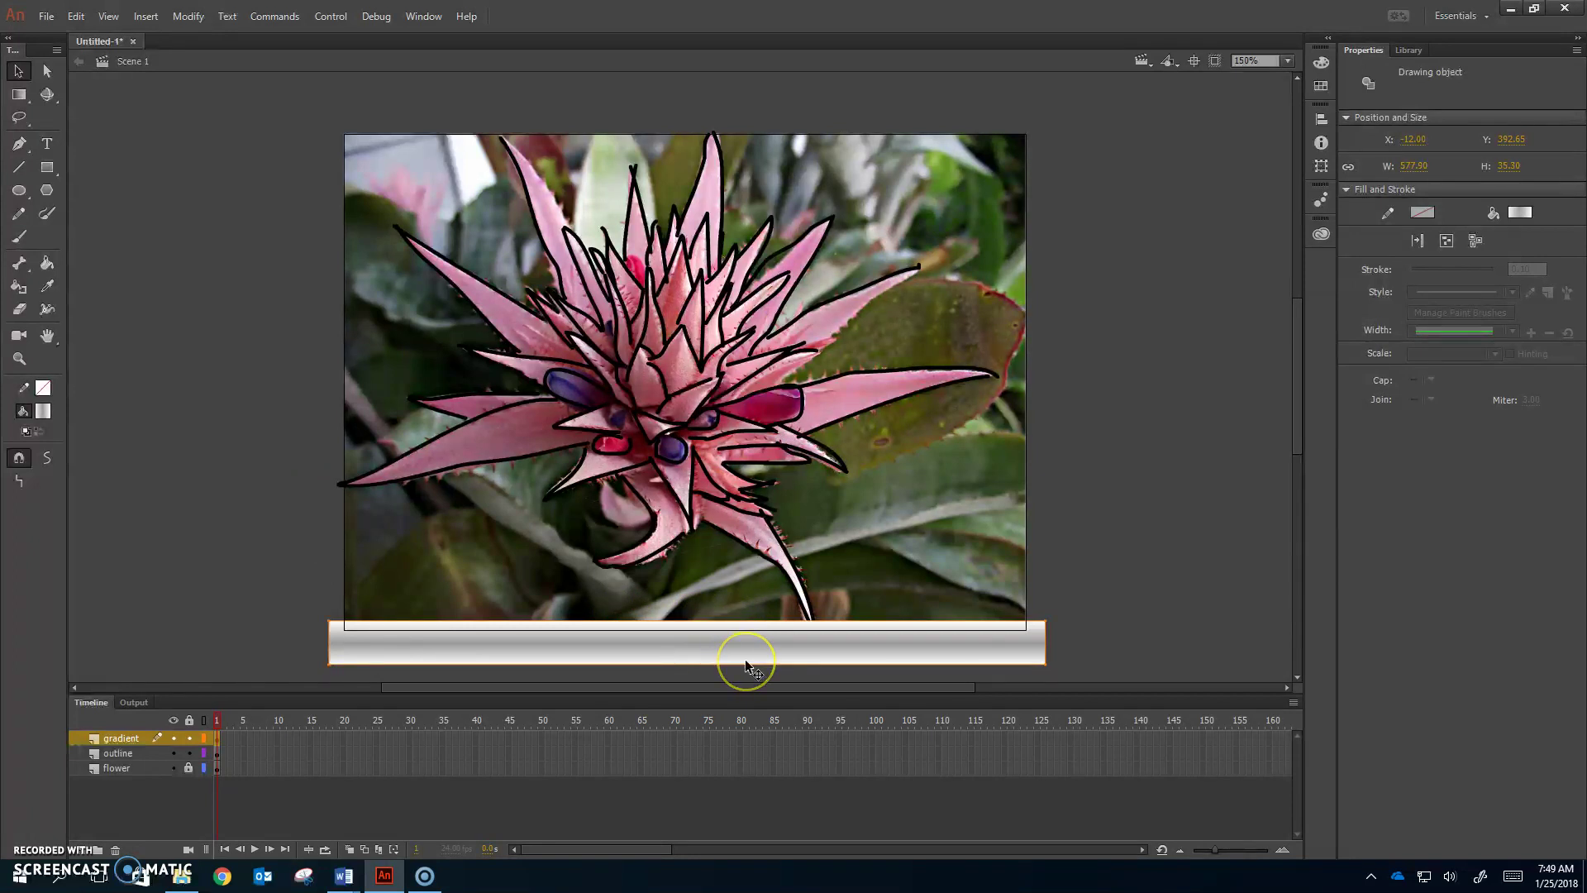
key("Down")
key("Down")
key("Down")
key("Down")
key("Down")
key("Down")
key("Down")
key("Down")
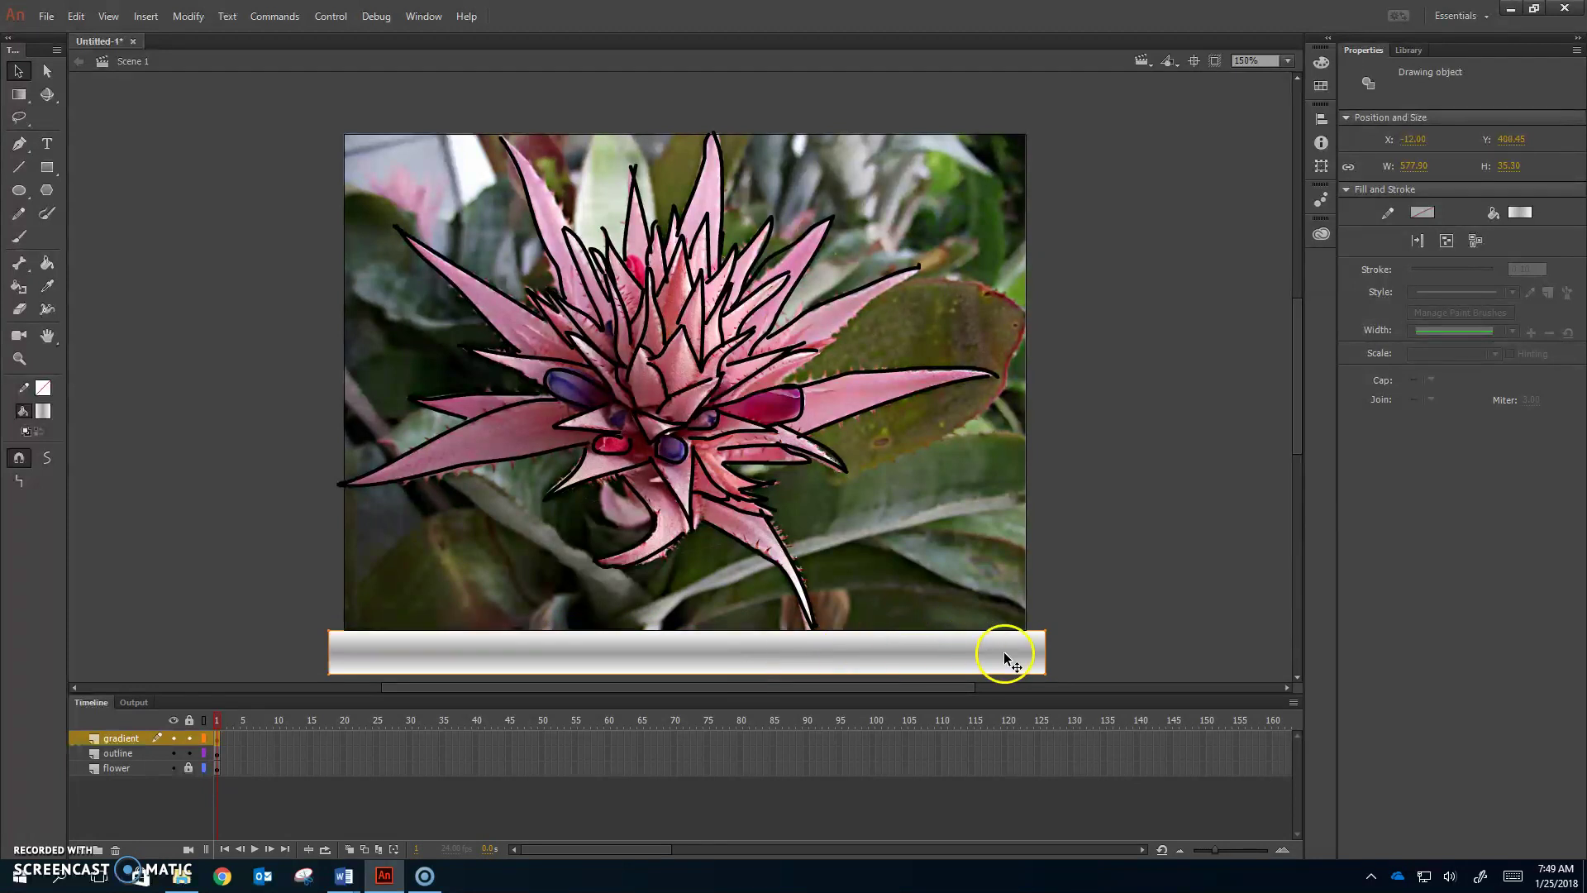
Step: Convert the gradient bar to a graphic symbol named bar
left_click(188, 16)
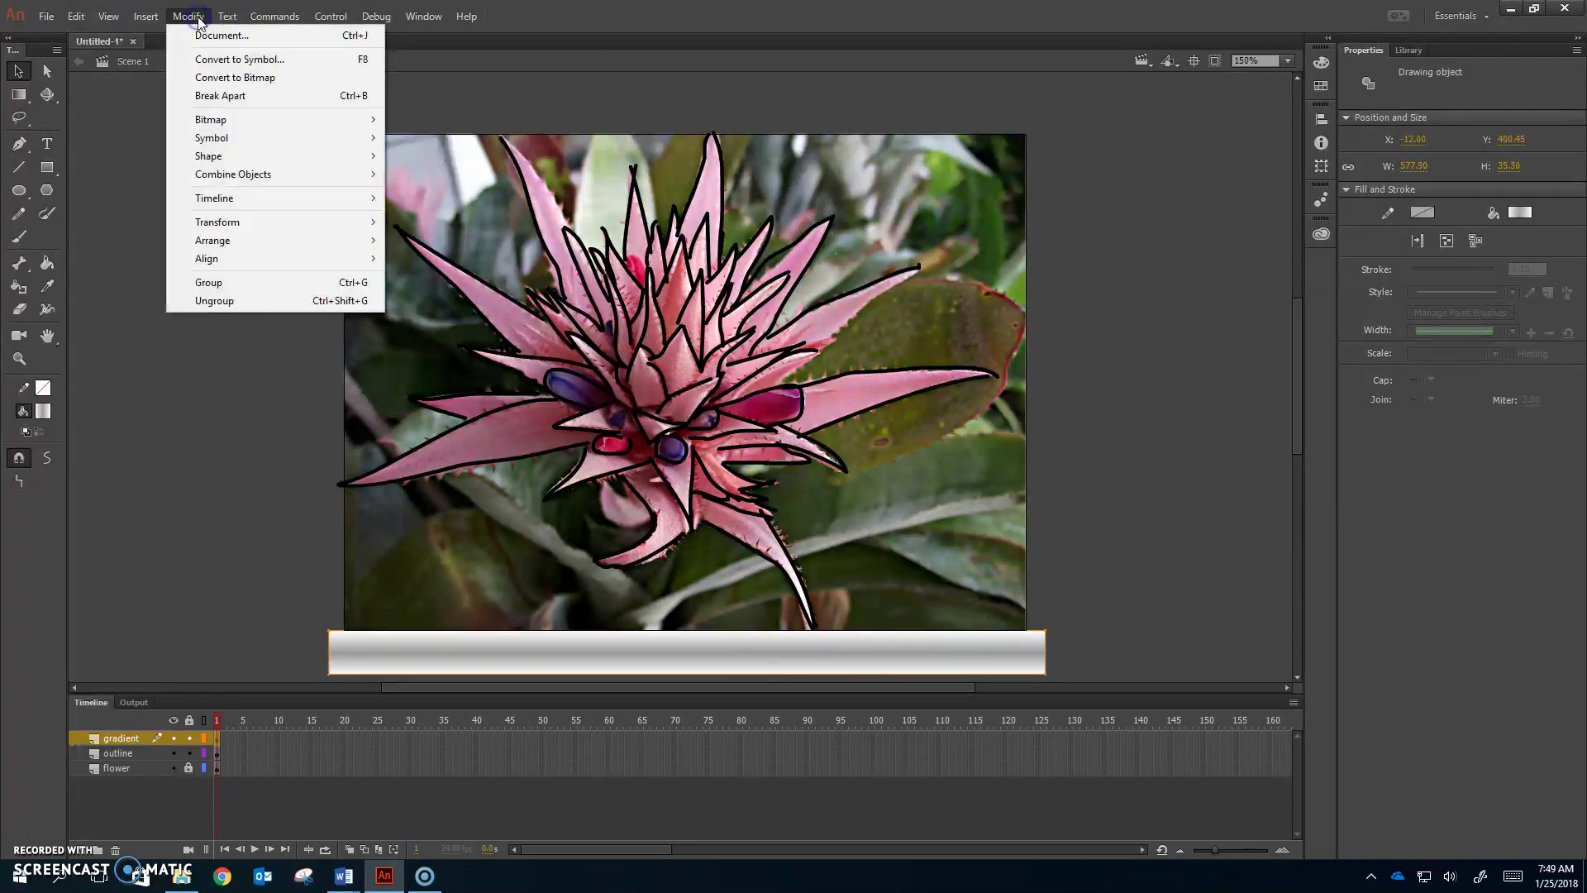
left_click(248, 56)
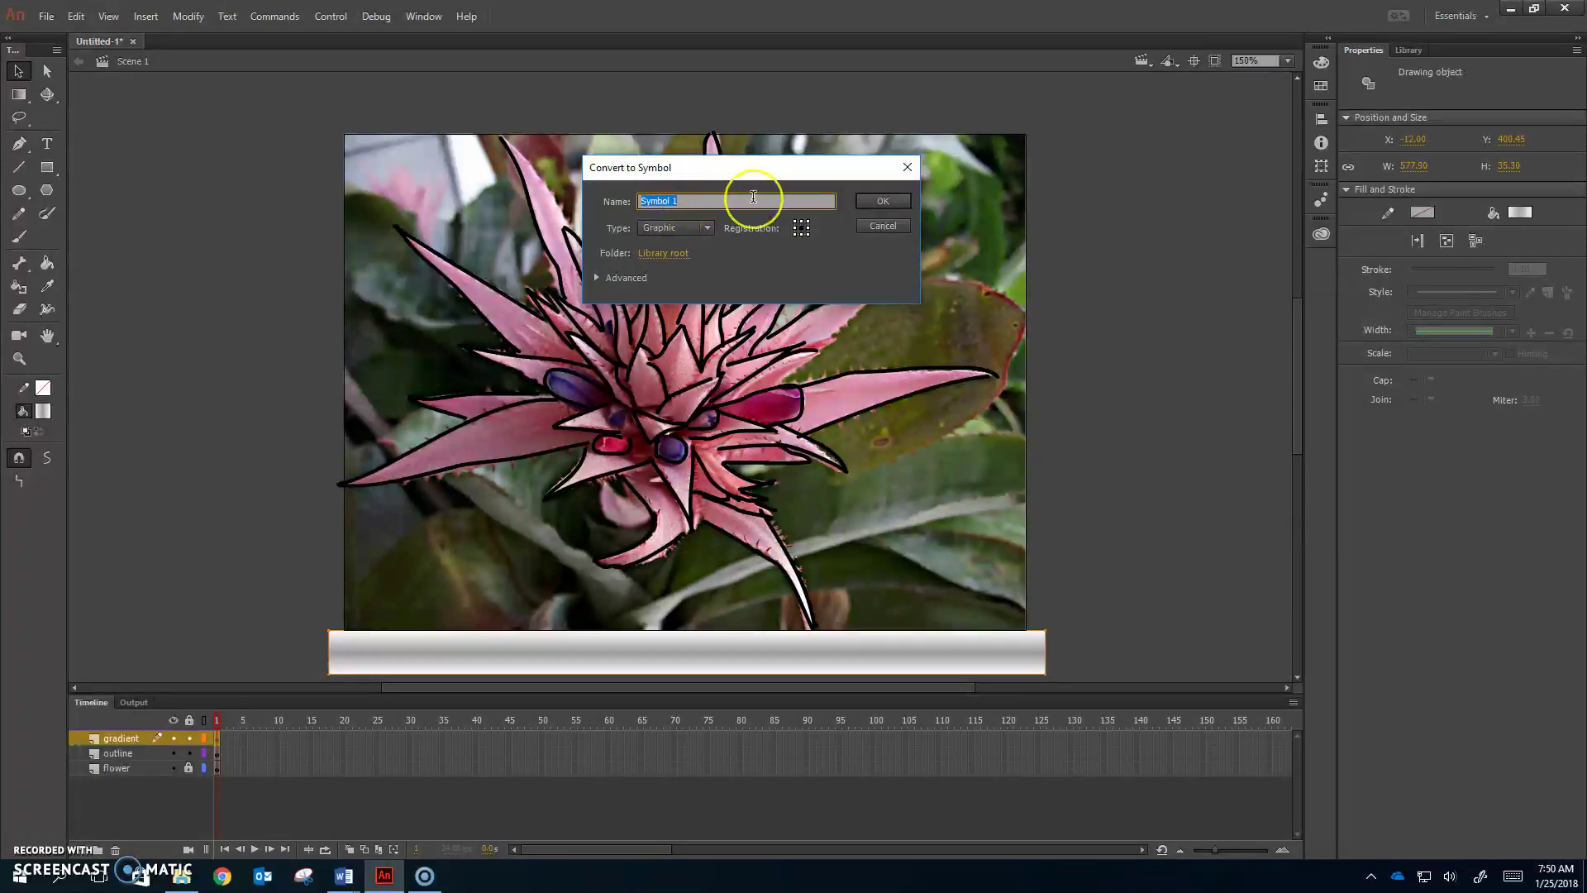
key("Return")
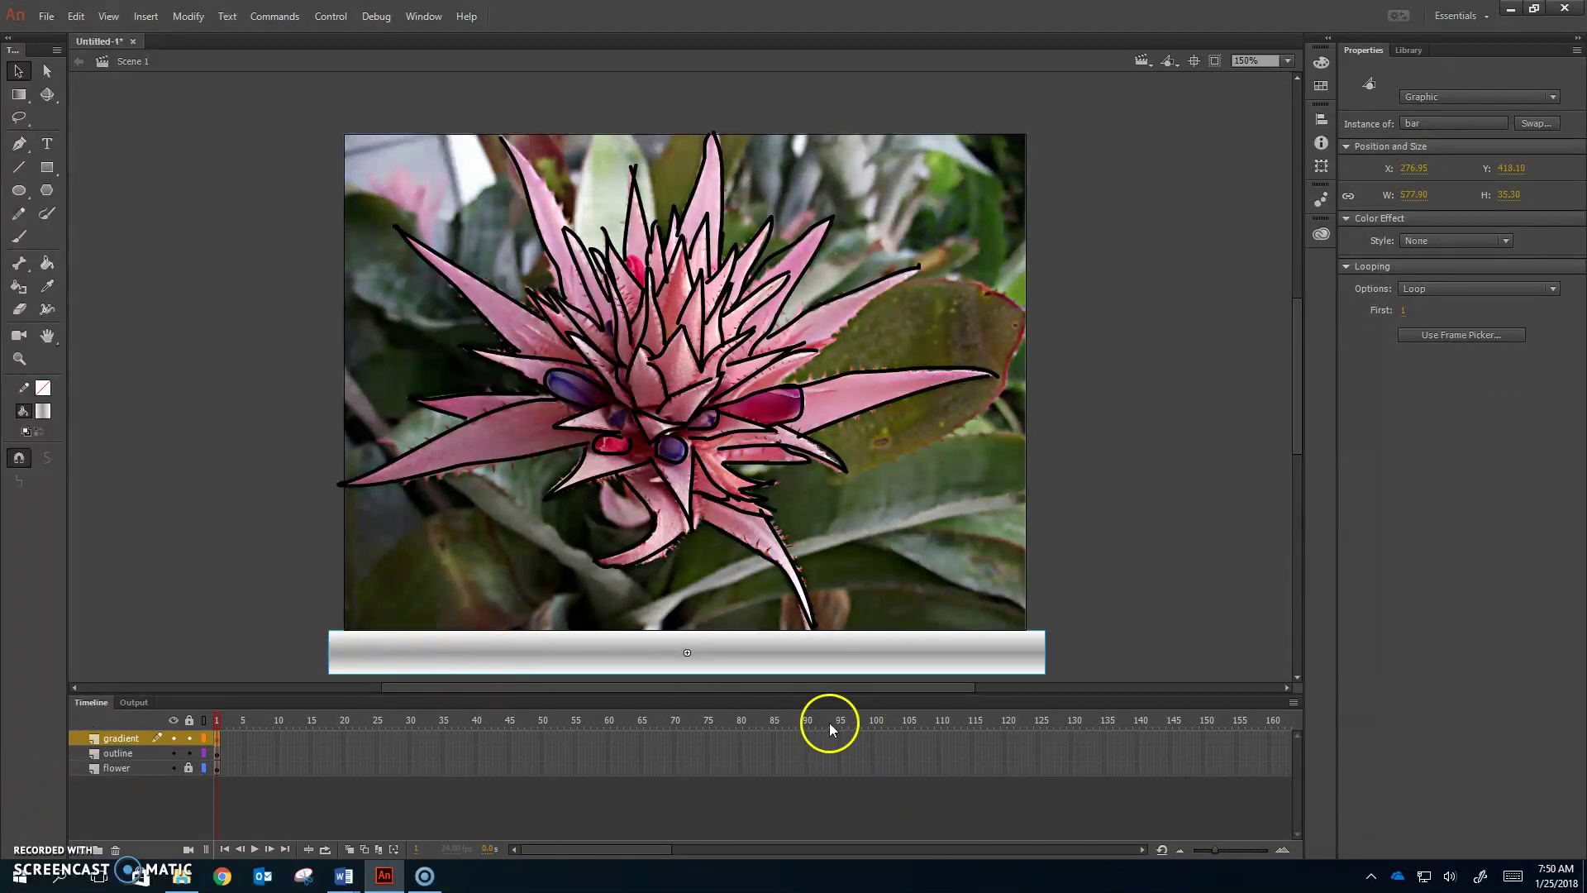
Step: Extend all three layers to frame 100 and create a motion tween for the gradient bar
left_click(877, 771)
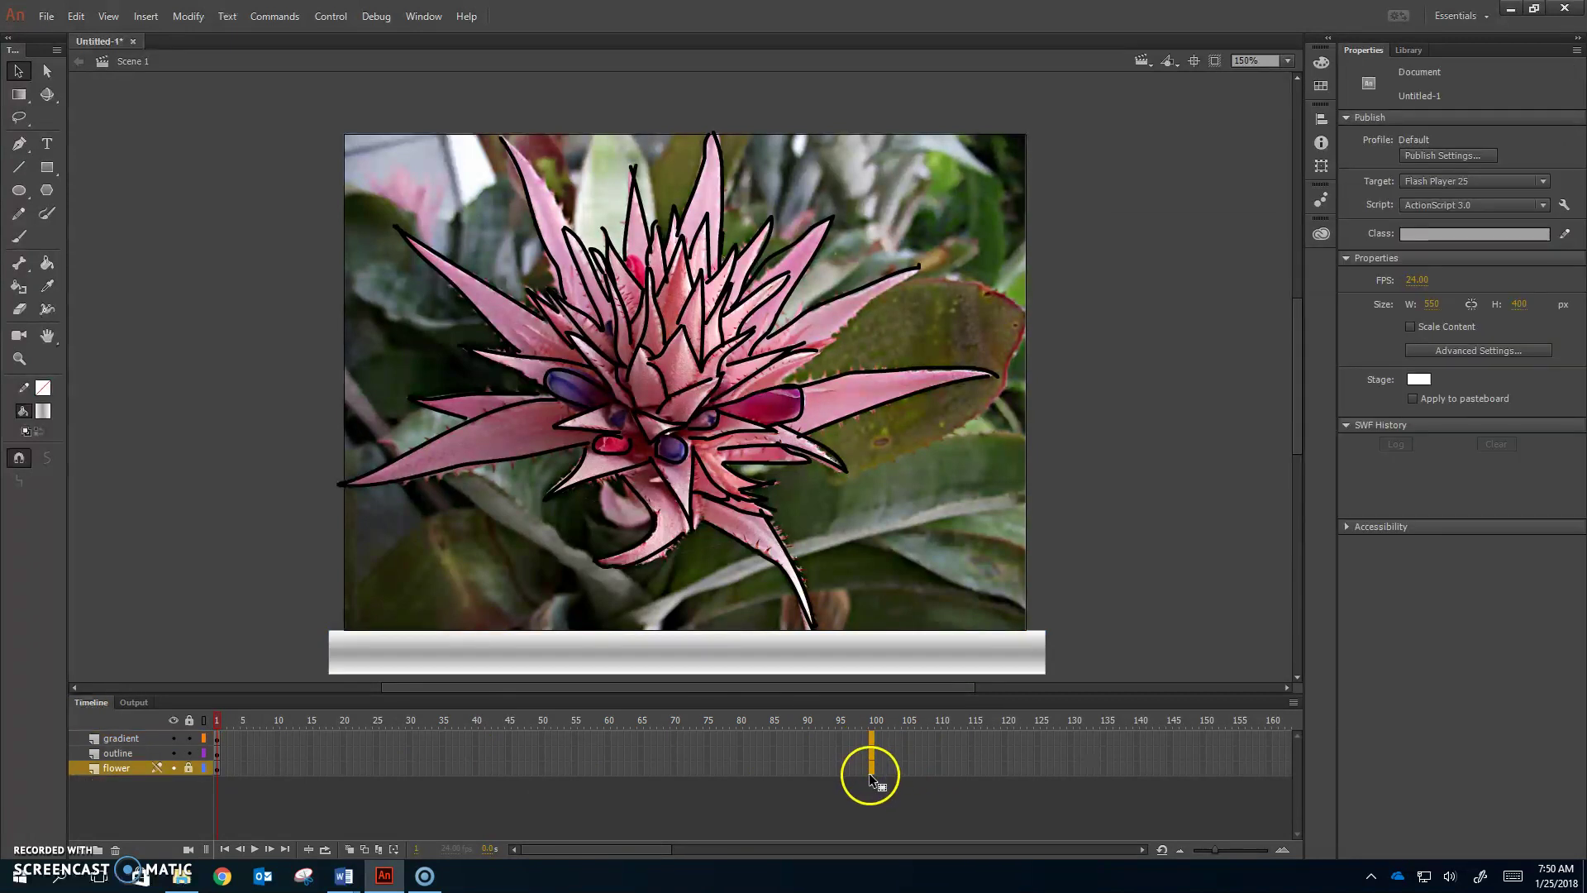
key("F5")
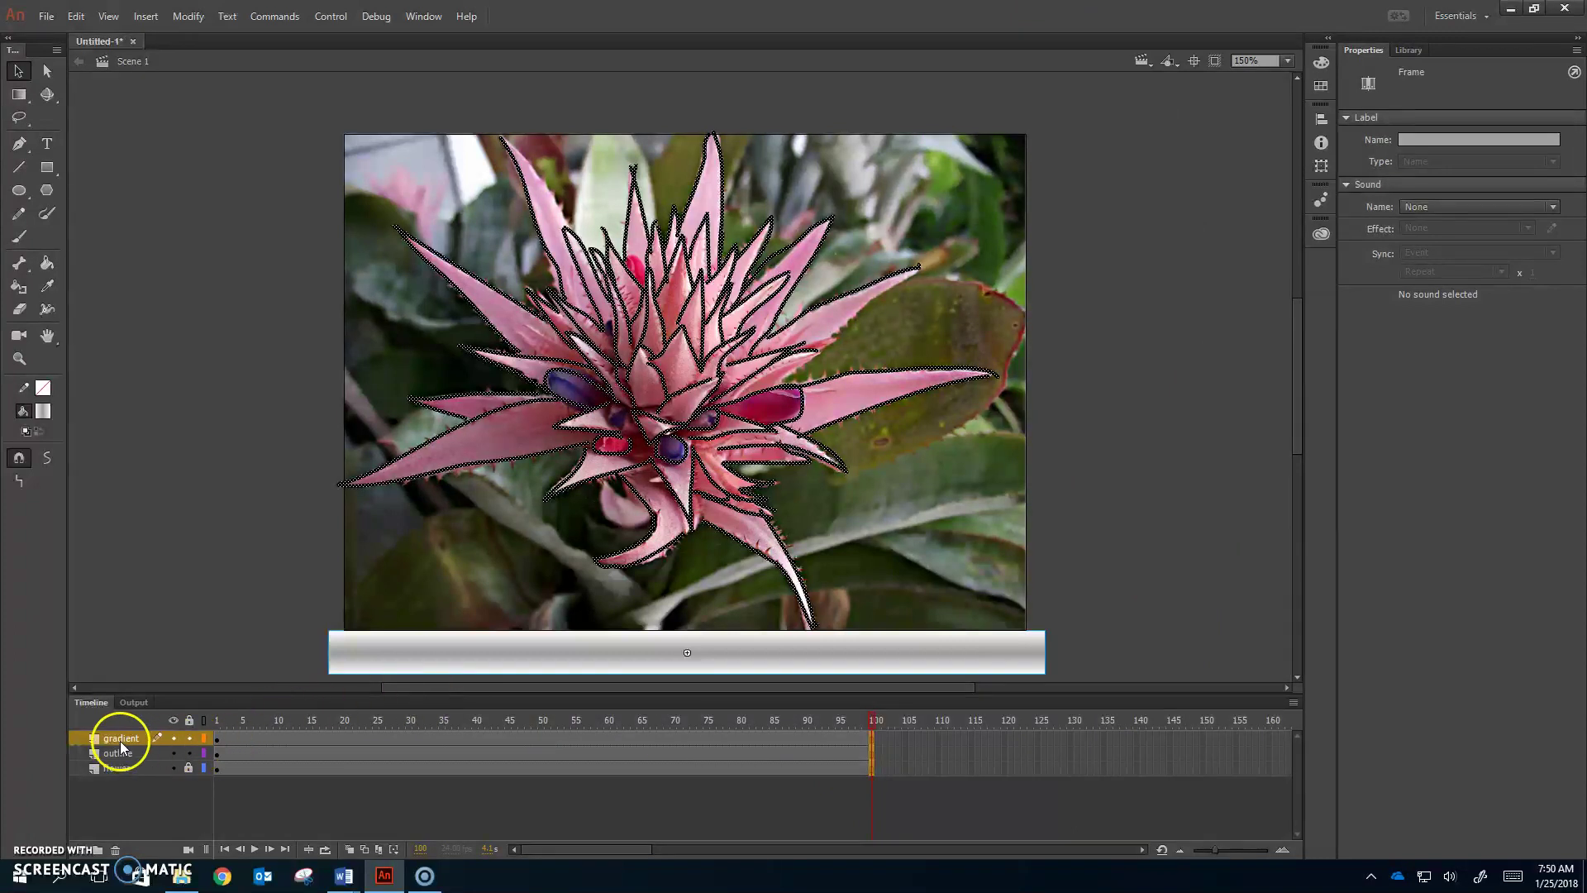
left_click(471, 666)
right_click(514, 650)
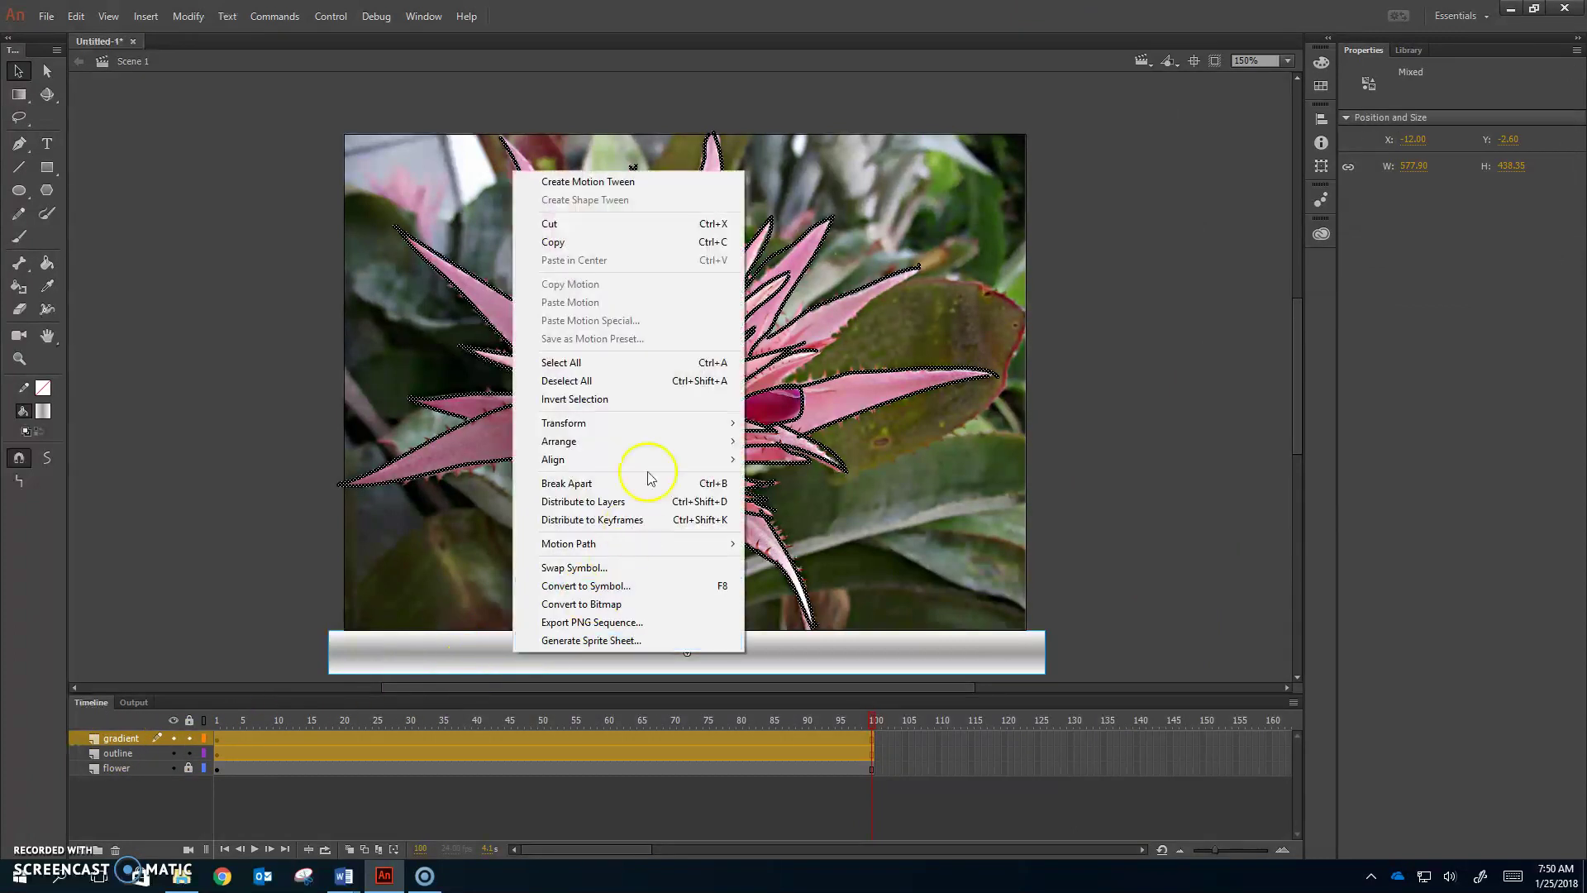
left_click(653, 181)
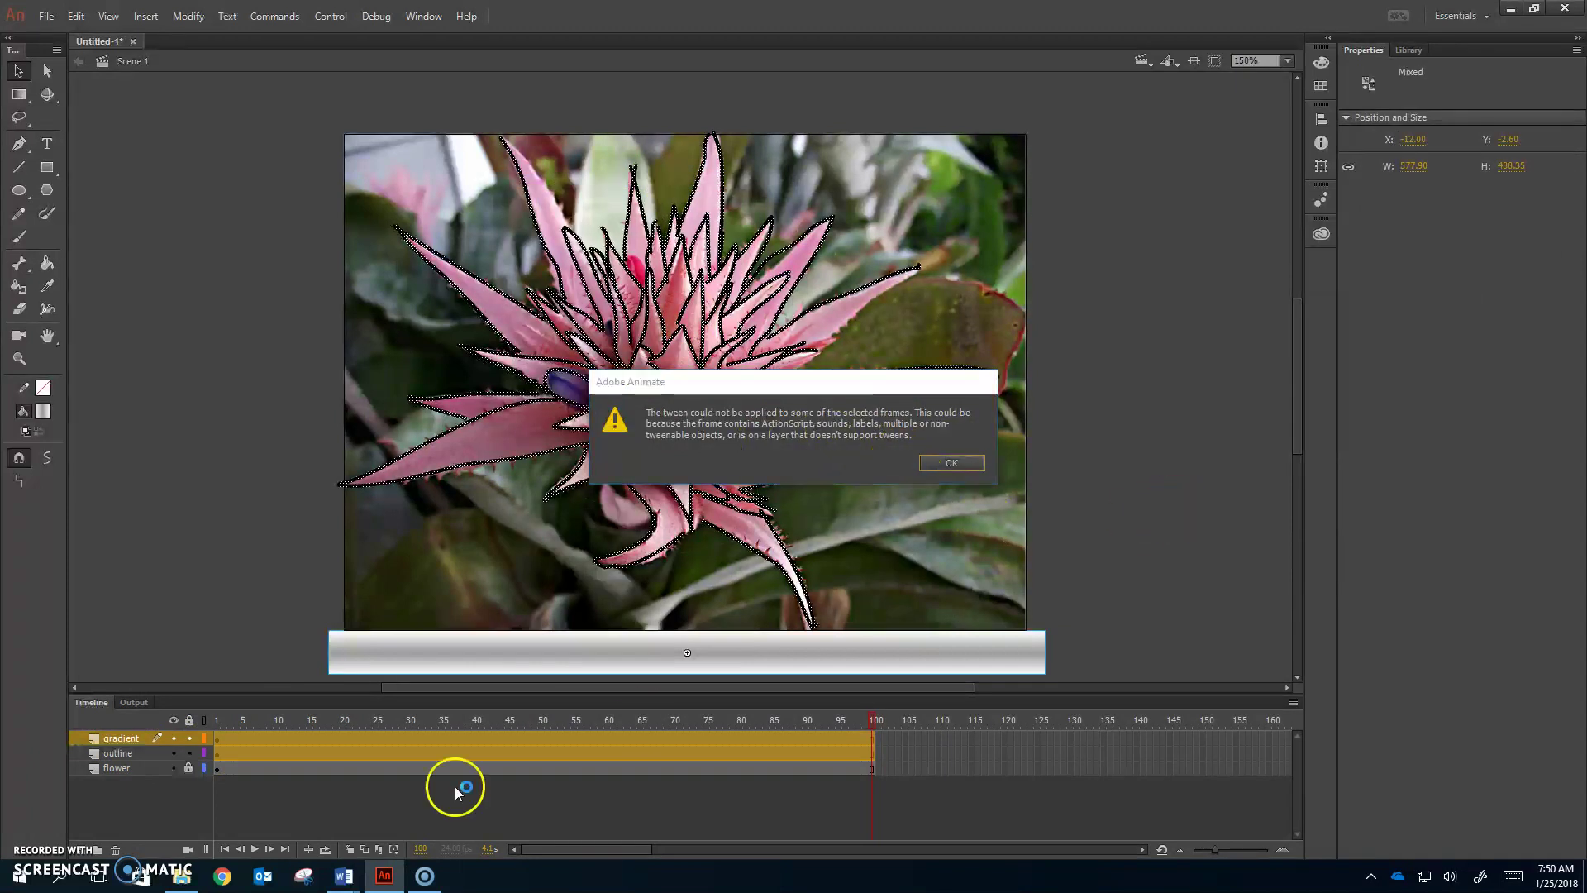
left_click(951, 463)
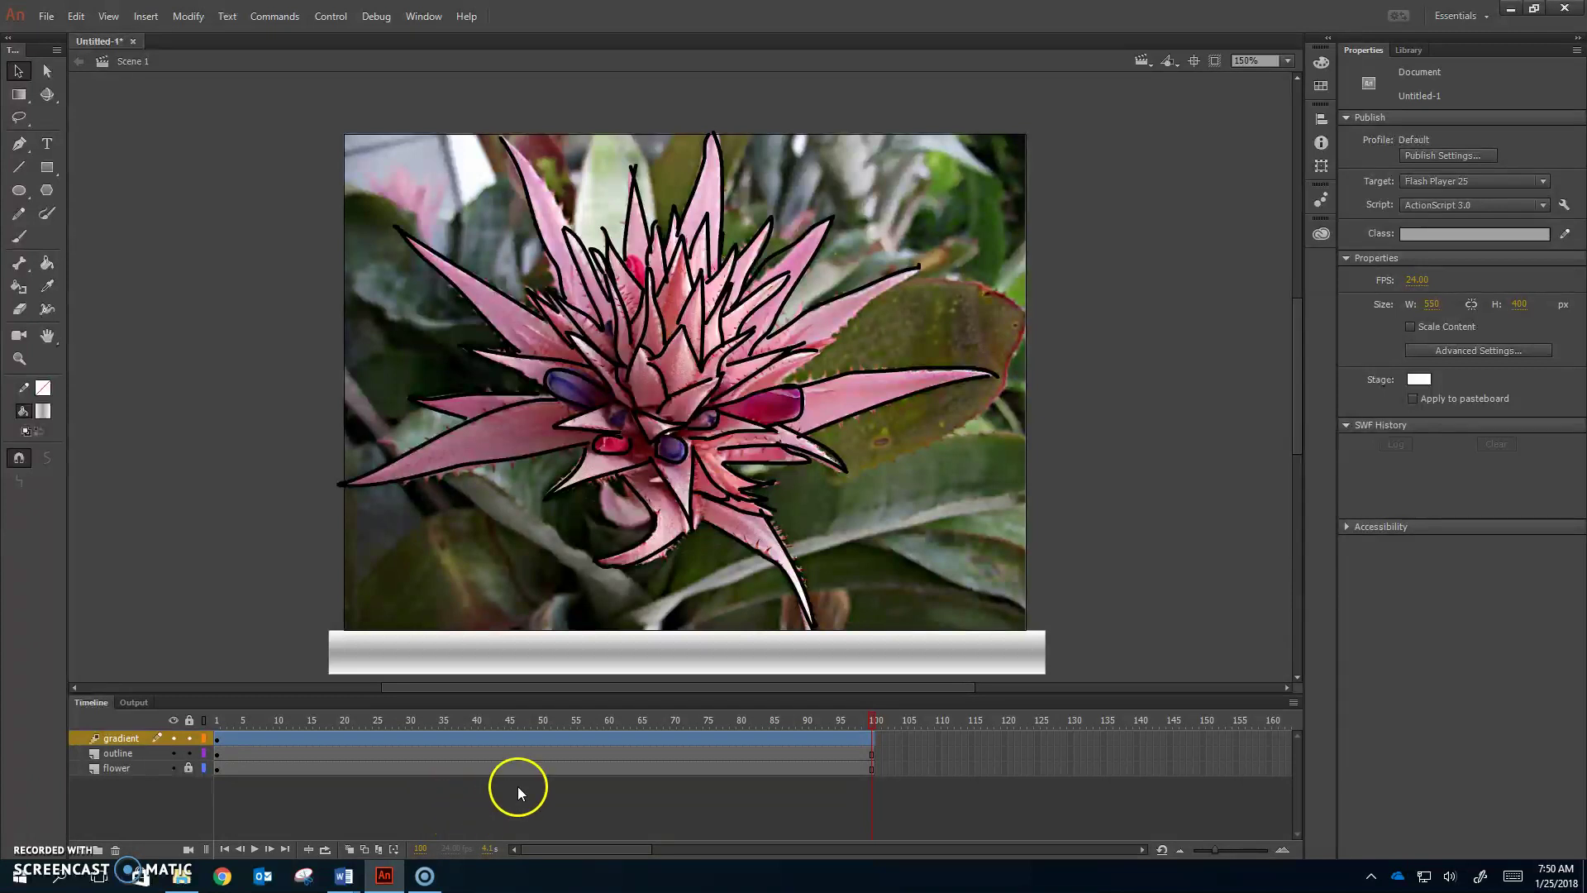
double_click(782, 388)
left_click(181, 814)
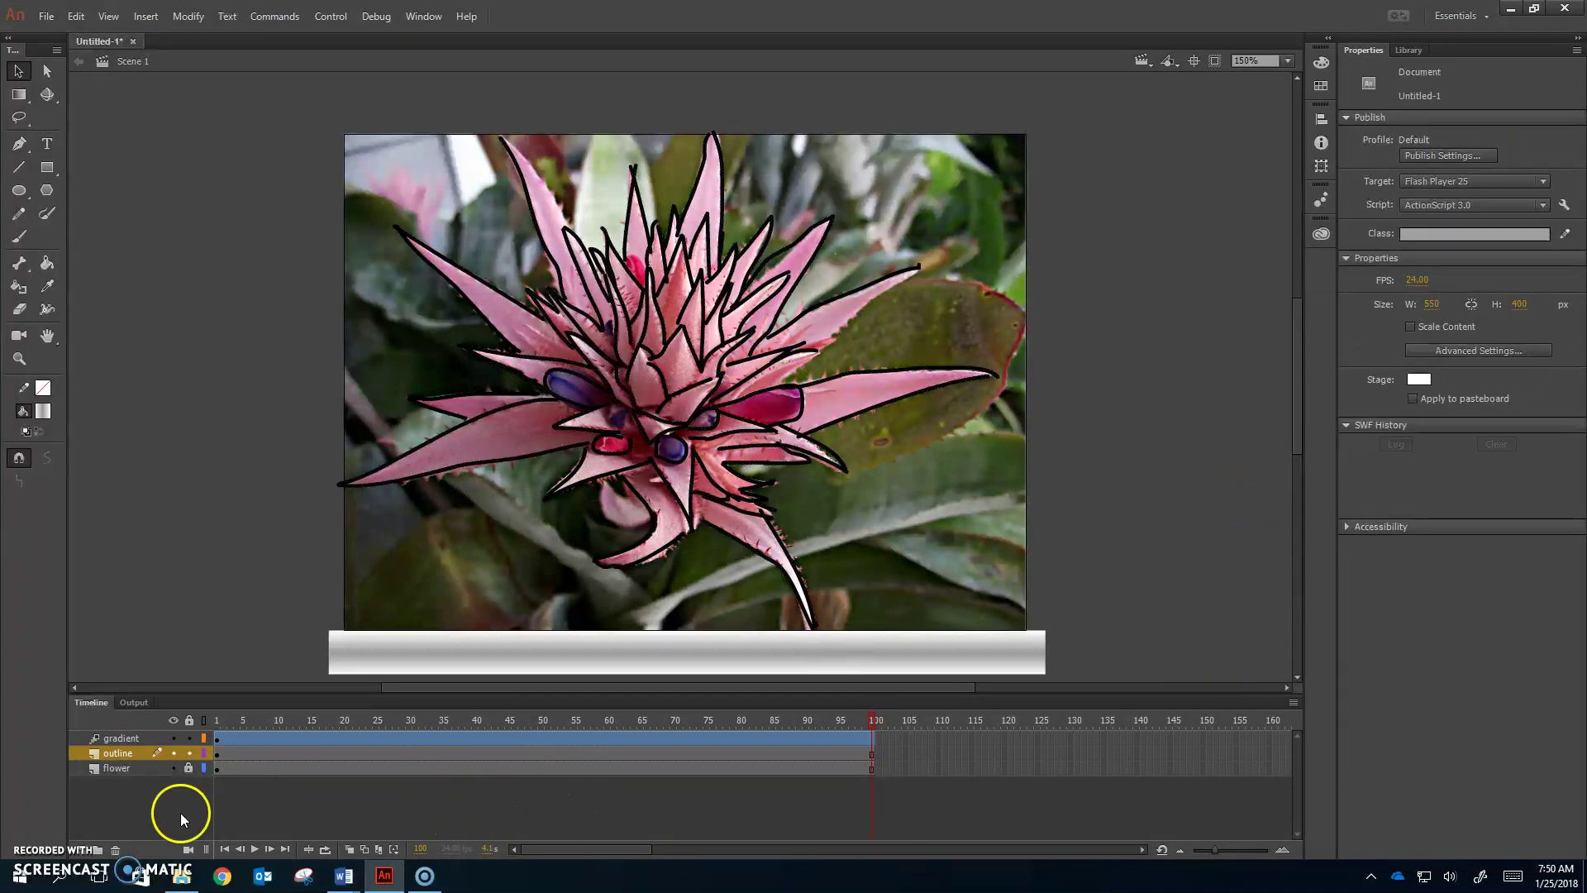
Step: At frame 100, move the gradient bar straight up to just above the stage and play the animation
left_click(120, 738)
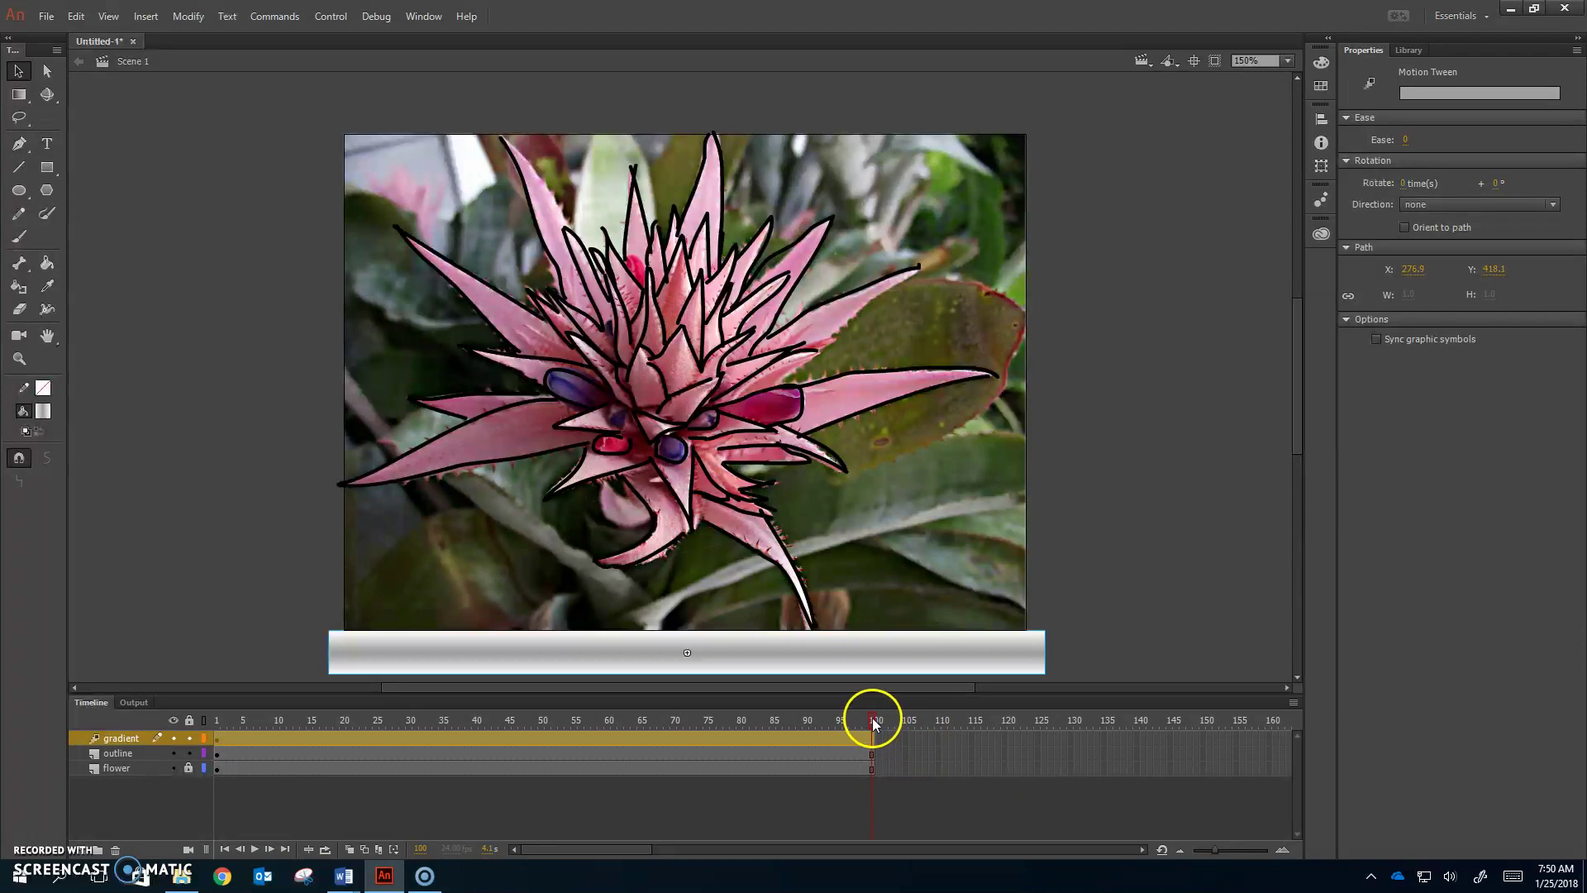
key("shift+Up")
key("shift+Up")
key("shift+Up")
key("shift+Up")
key("shift+Up")
key("shift+Up")
key("shift+Up")
key("shift+Up")
key("shift+Up")
key("shift+Up")
key("shift+Up")
key("shift+Up")
key("shift+Up")
key("shift+Up")
key("shift+Up")
key("shift+Up")
key("shift+Up")
key("shift+Up")
key("shift+Up")
key("shift+Up")
key("shift+Up")
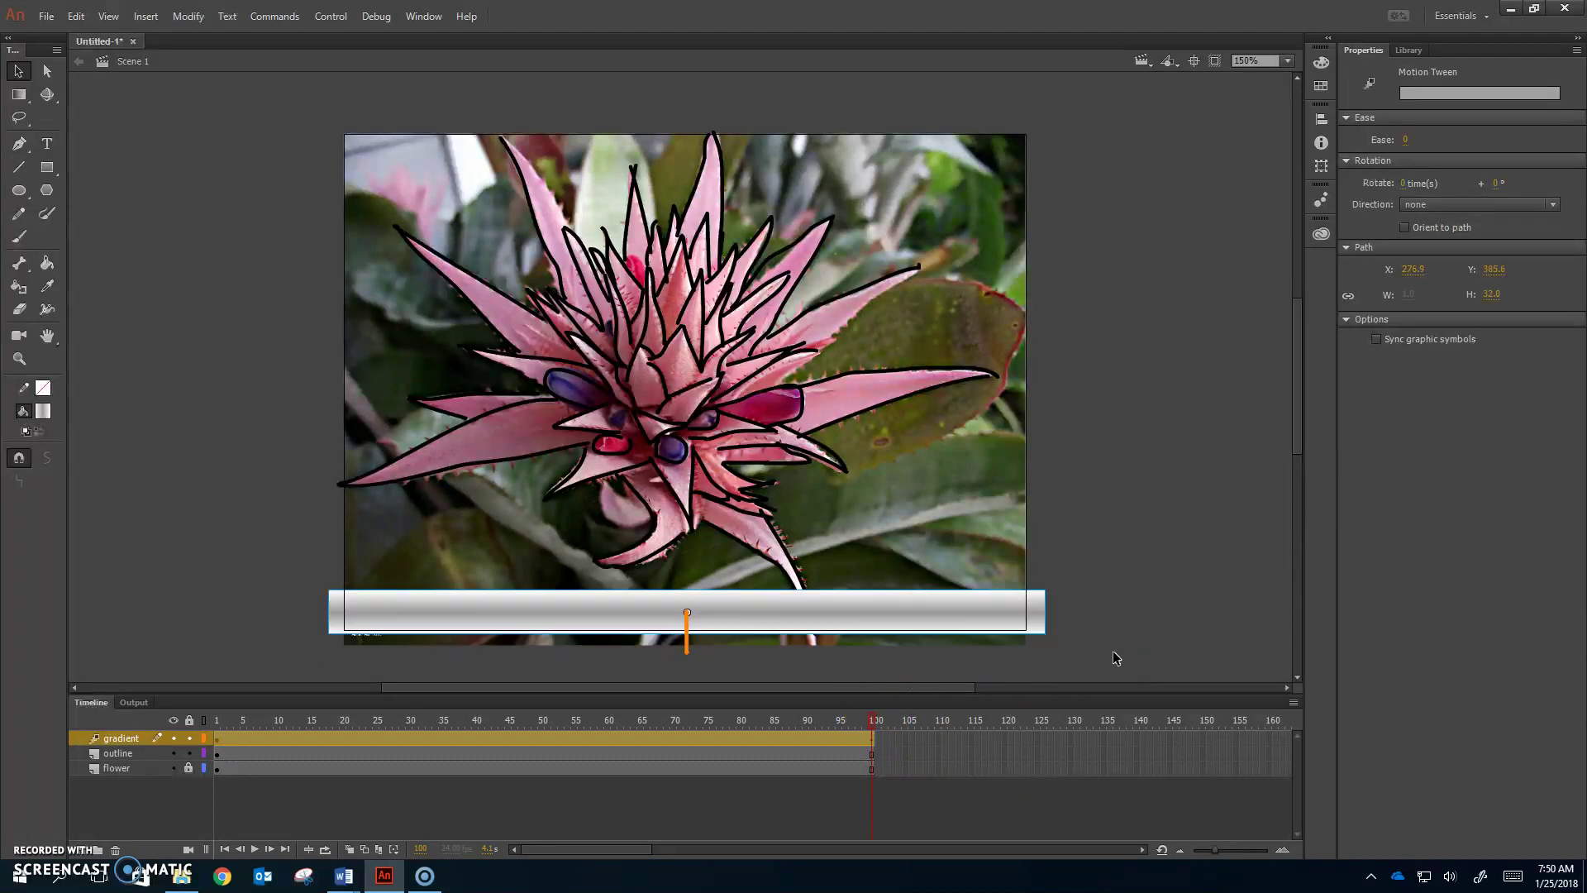
key("shift+Up")
key("shift+Up")
key("shift+Up")
key("shift+Up")
key("shift+Up")
key("shift+Up")
key("shift+Up")
key("shift+Up")
key("shift+Up")
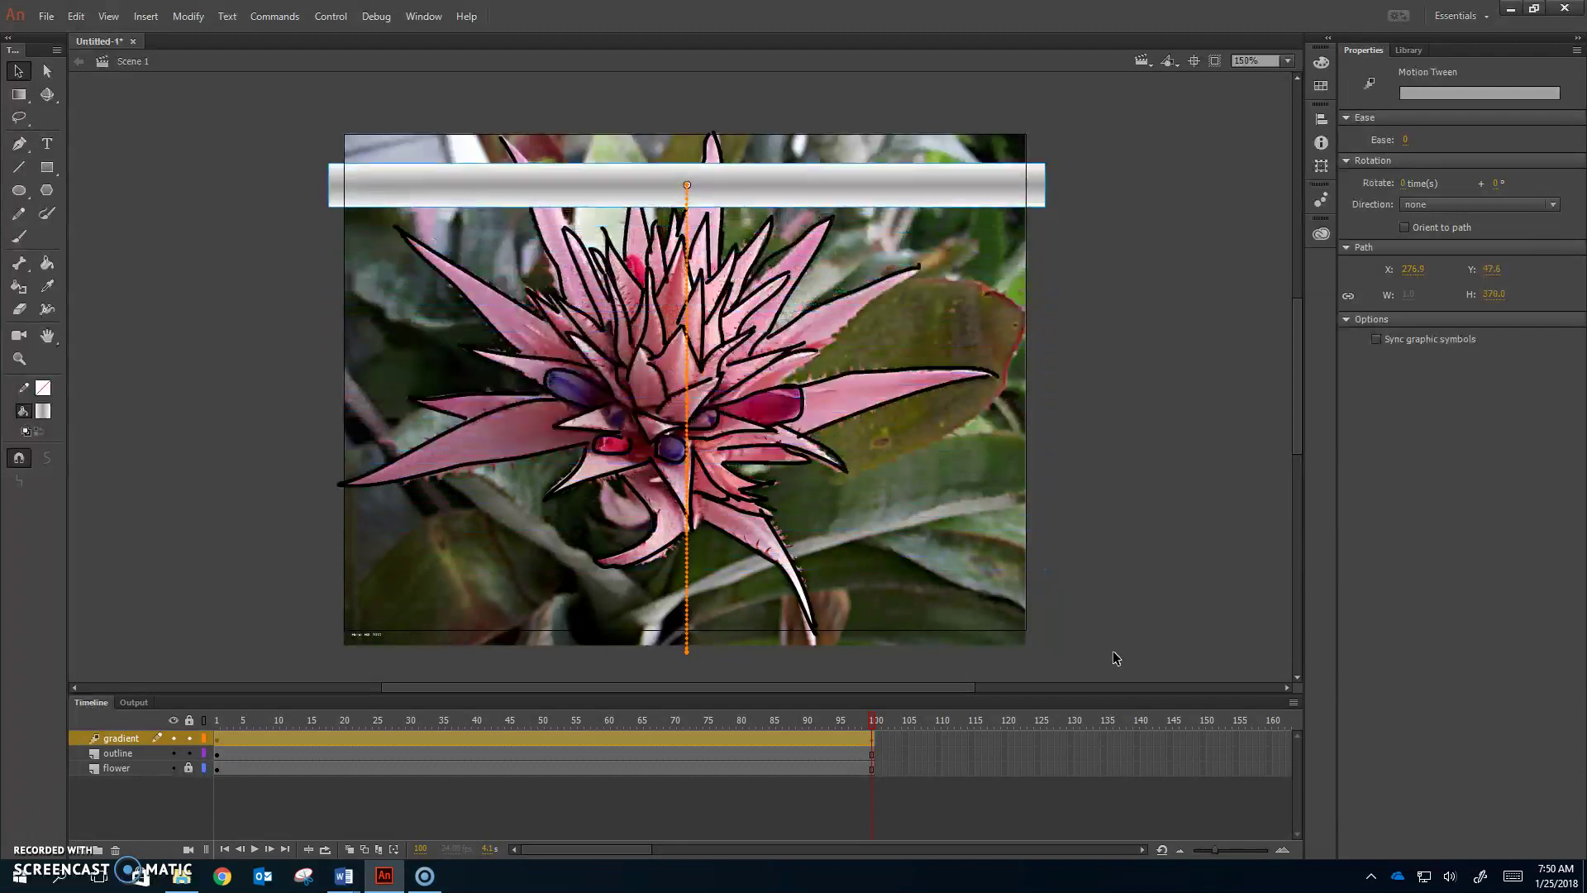
key("shift+Up")
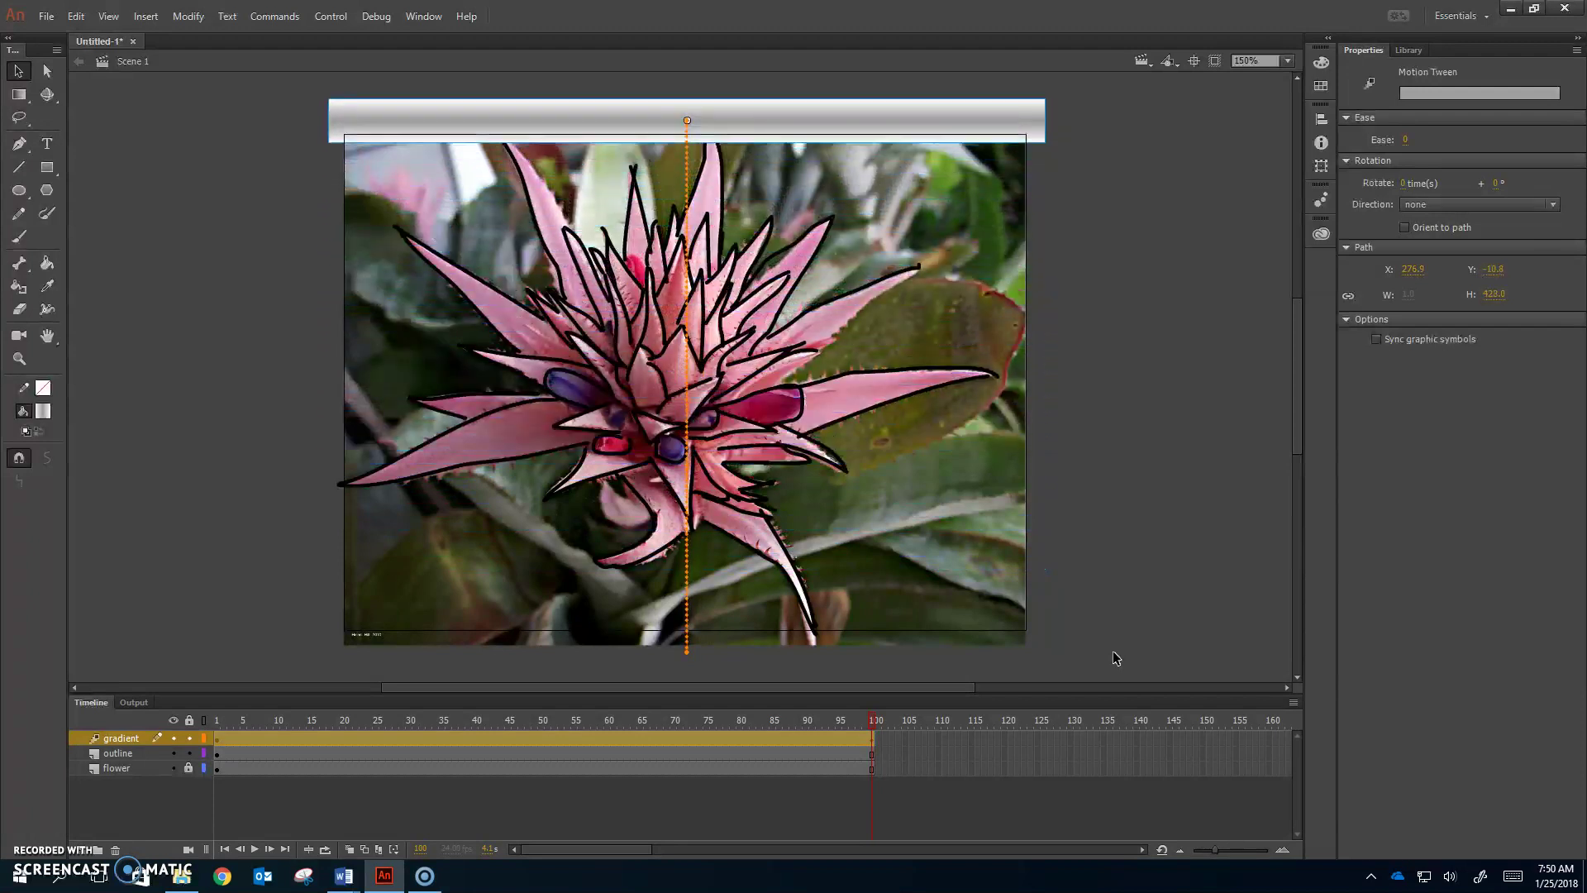
key("Up")
key("Up")
key("Up")
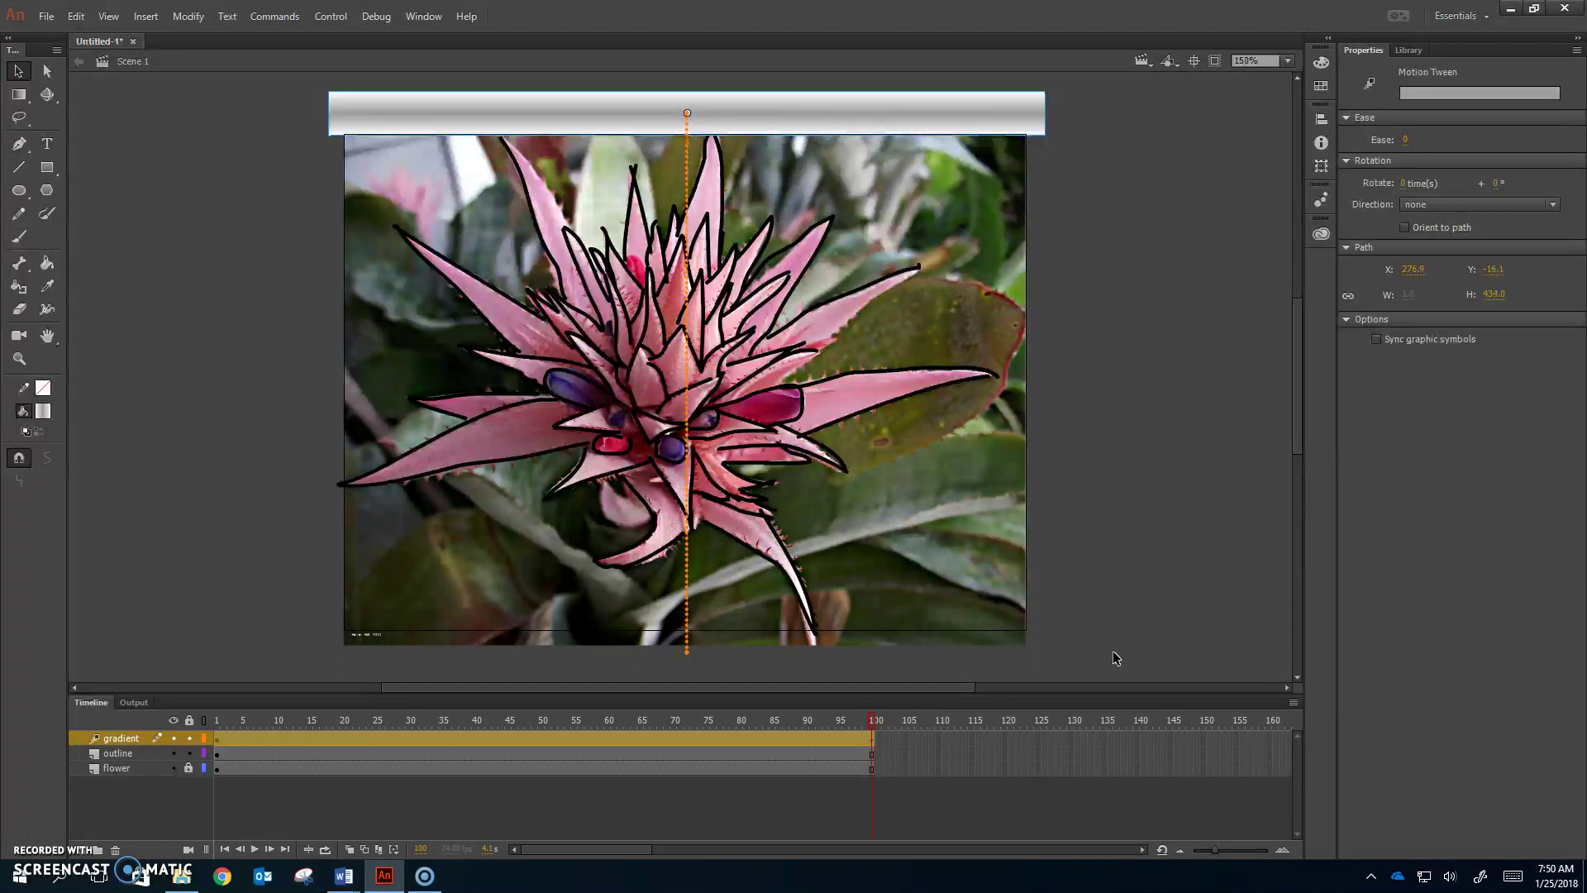
key("Return")
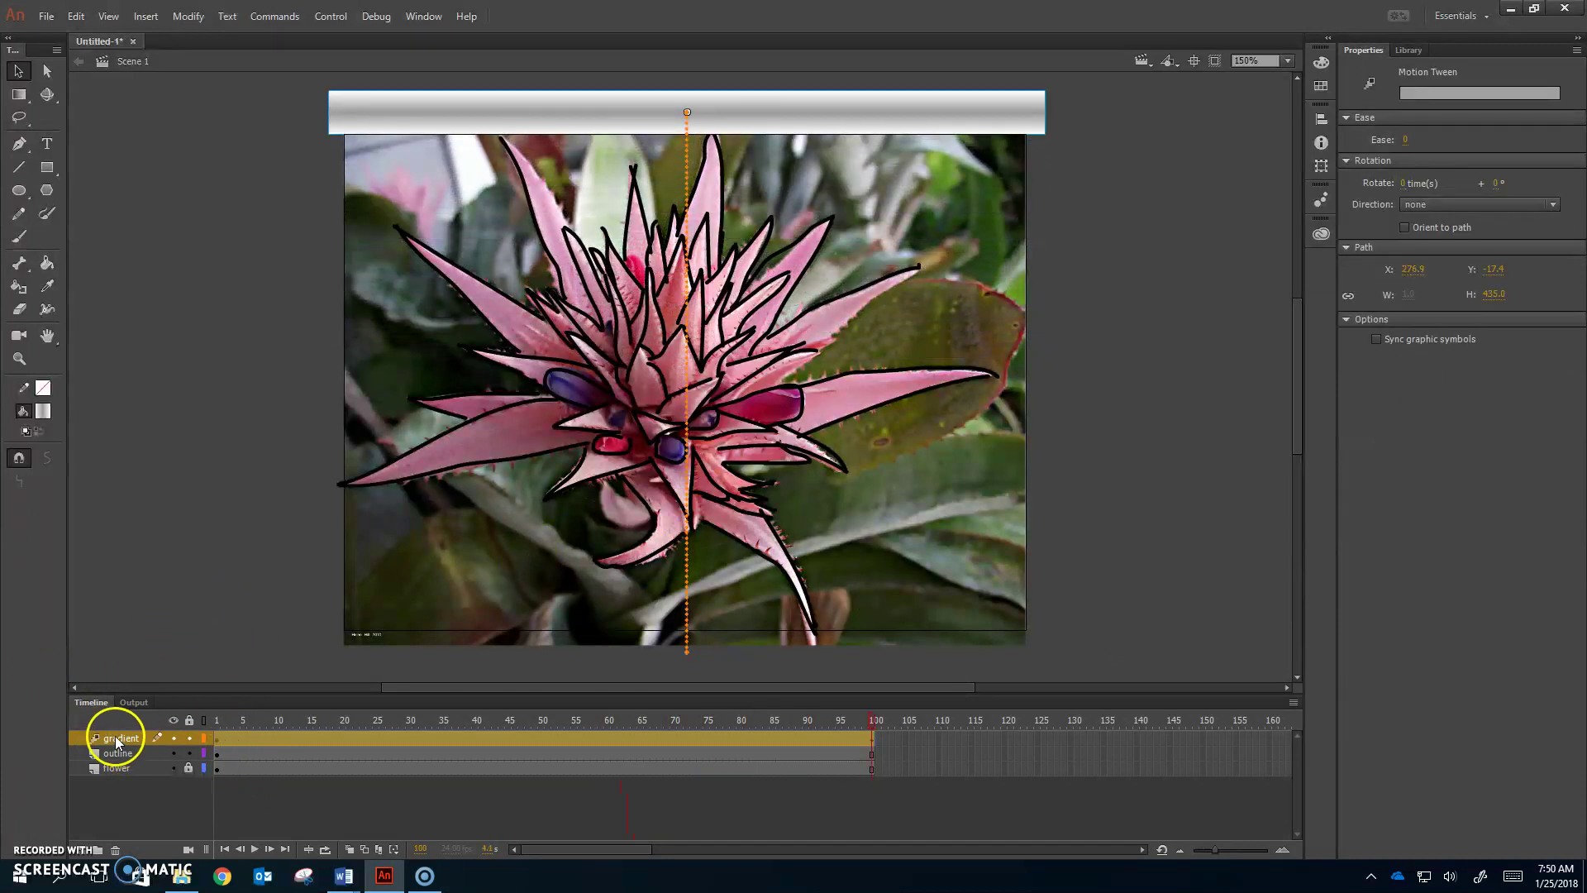
Step: Place the gradient layer below the outline layer and turn the outline layer into its mask
left_click_drag(117, 759, 120, 764)
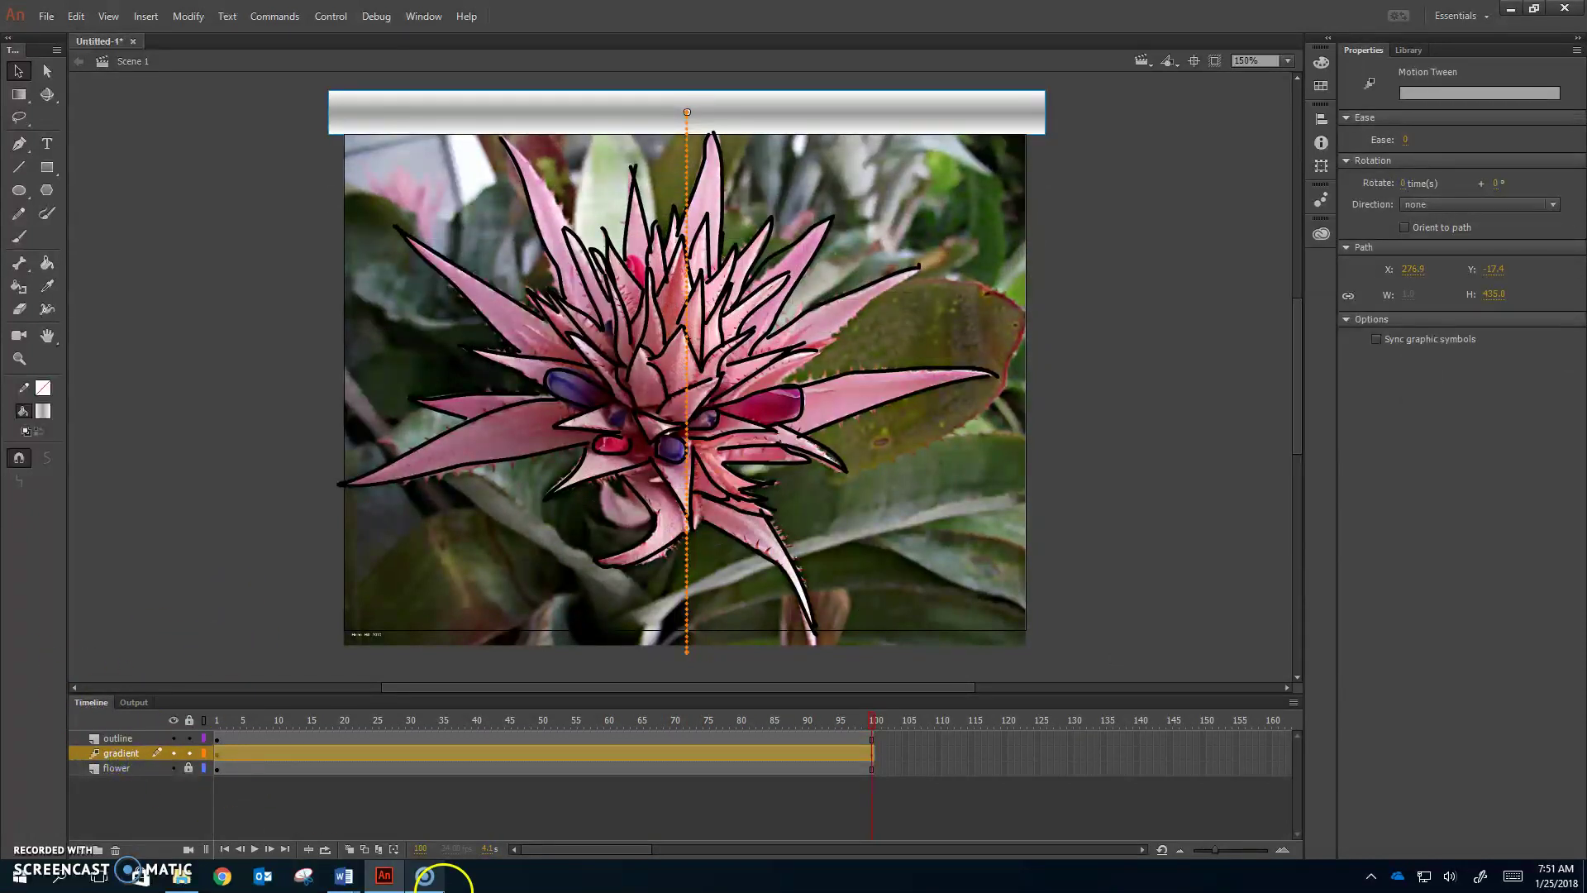
left_click(99, 733)
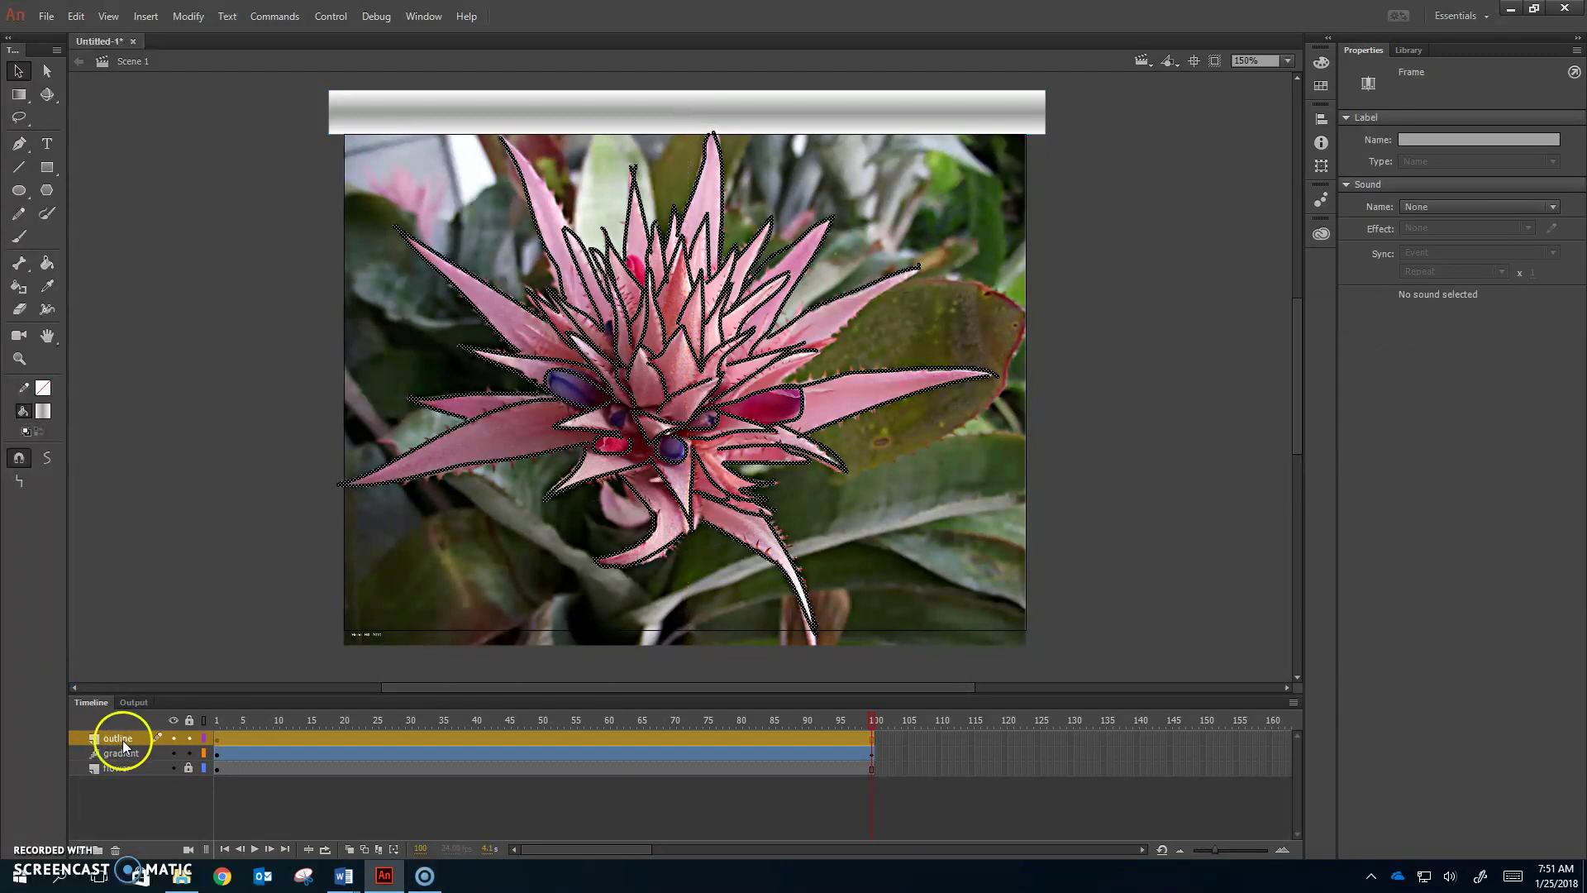
right_click(122, 738)
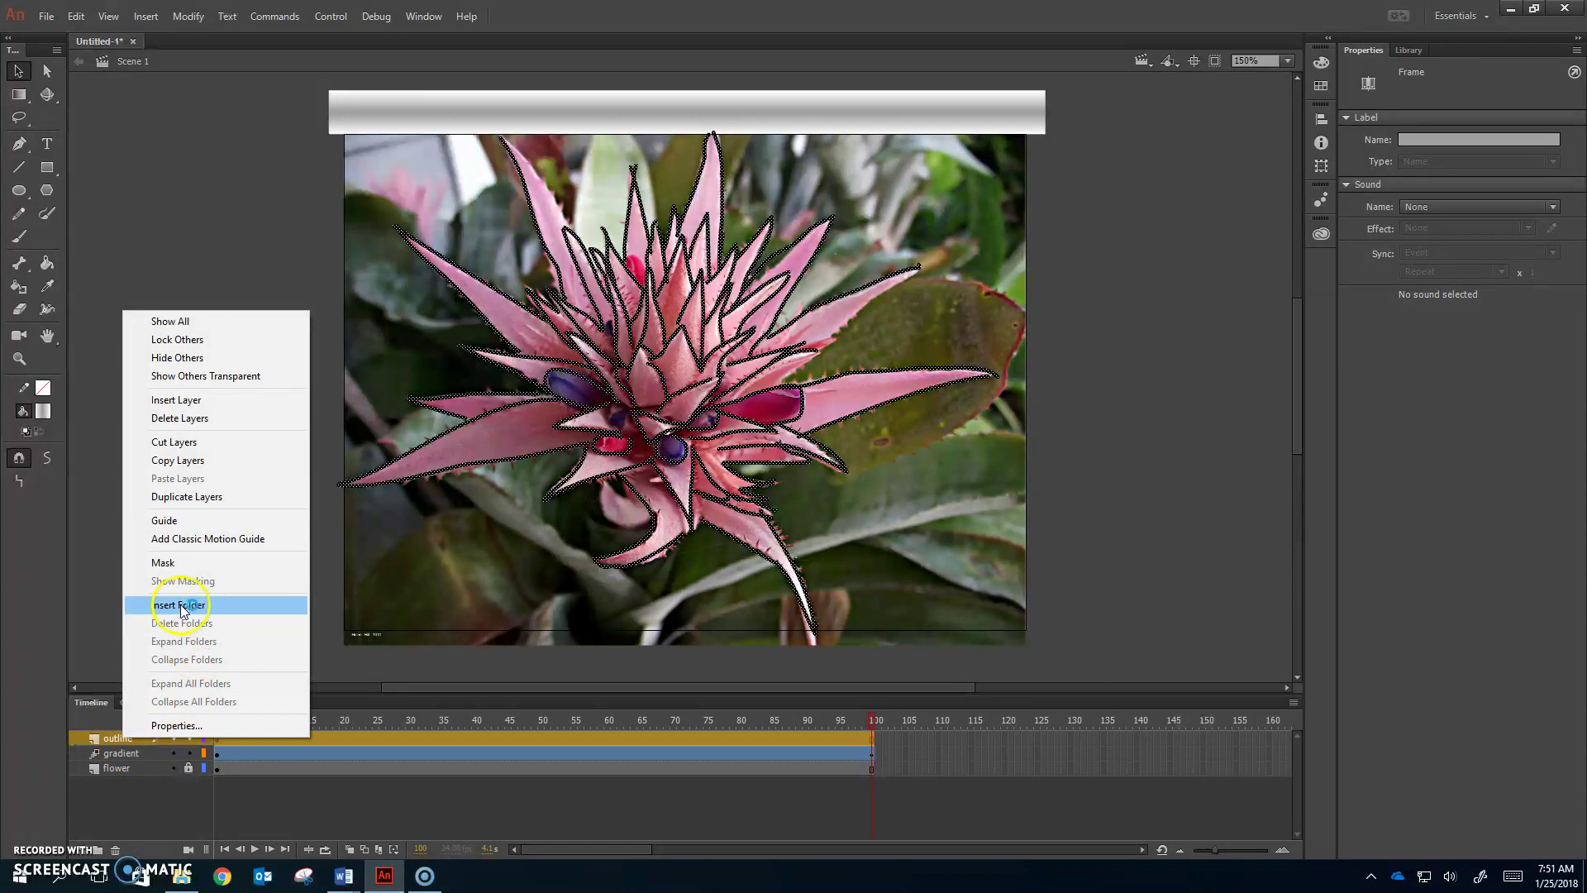
left_click(171, 565)
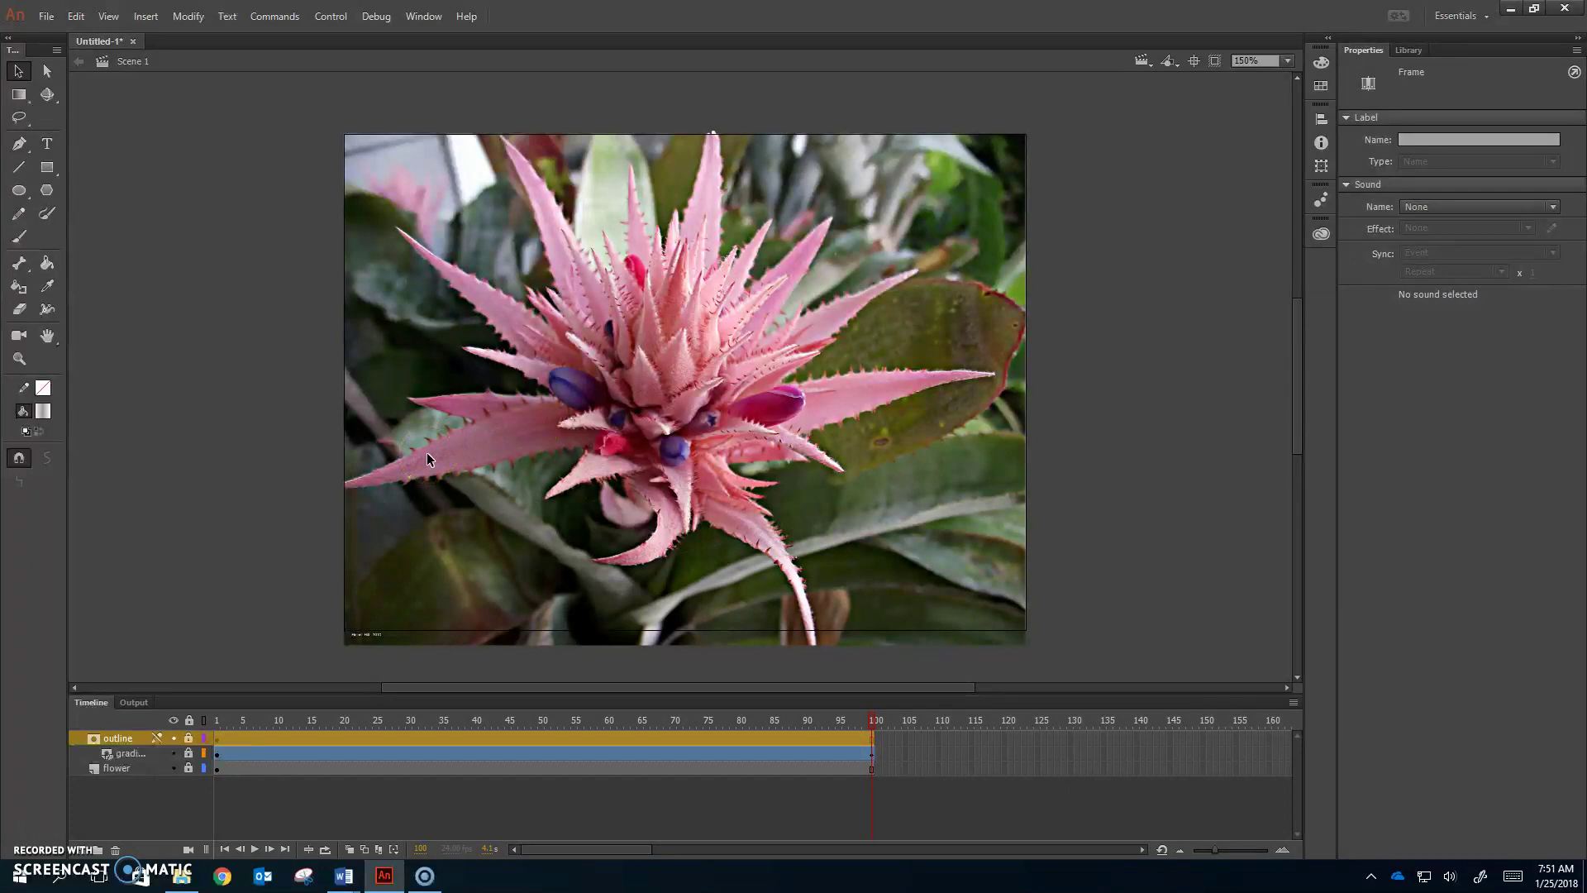
Step: Play the masked animation on the timeline to check the gradient sweep through the outline
key("Return")
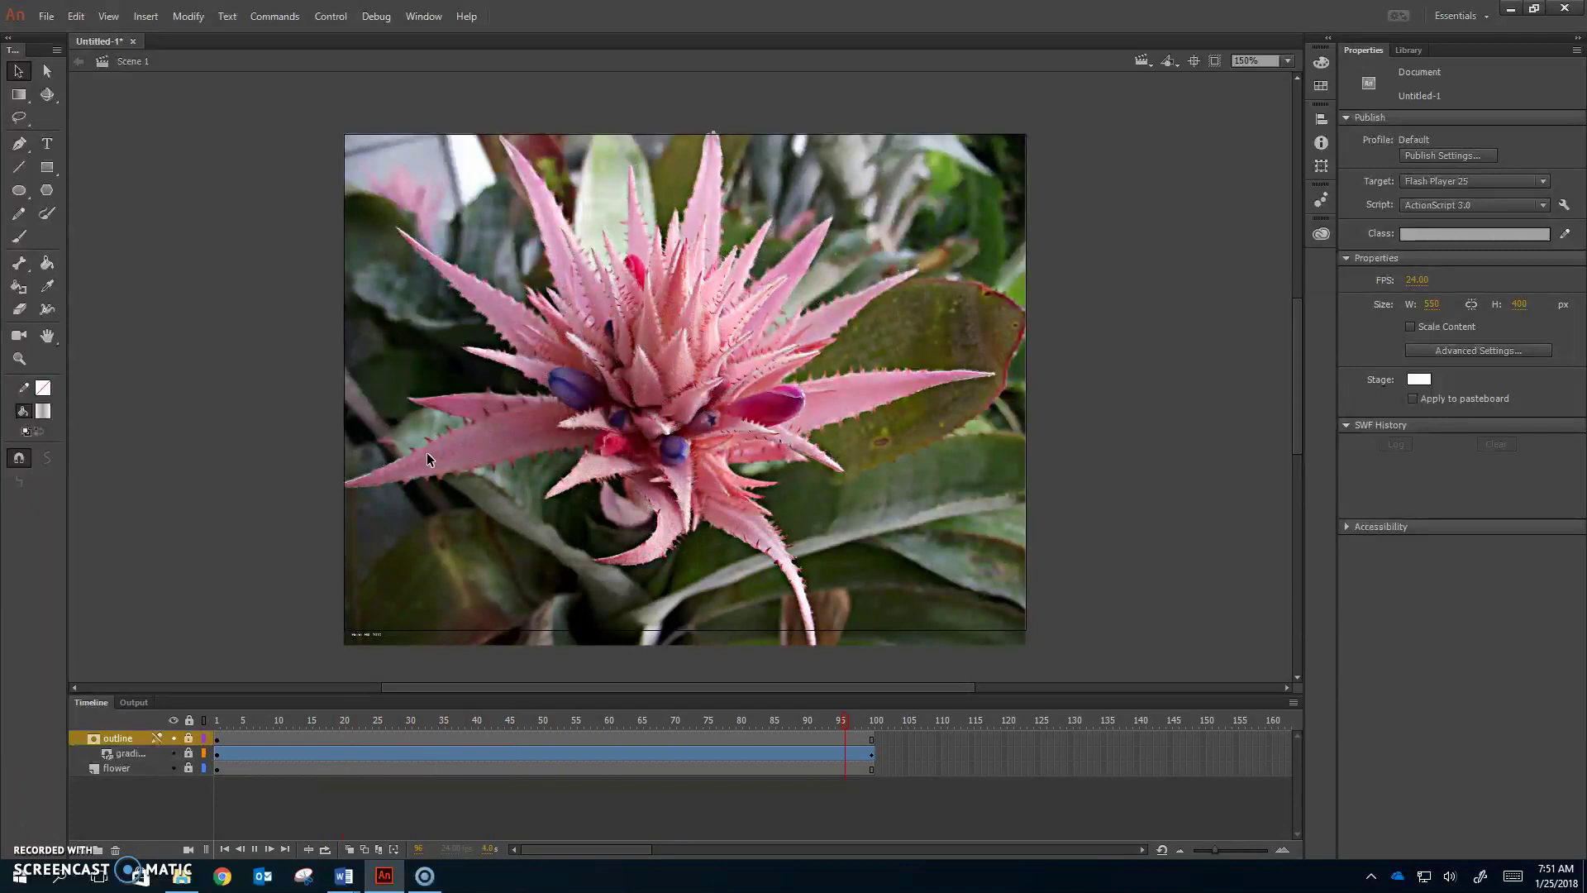
left_click(426, 450)
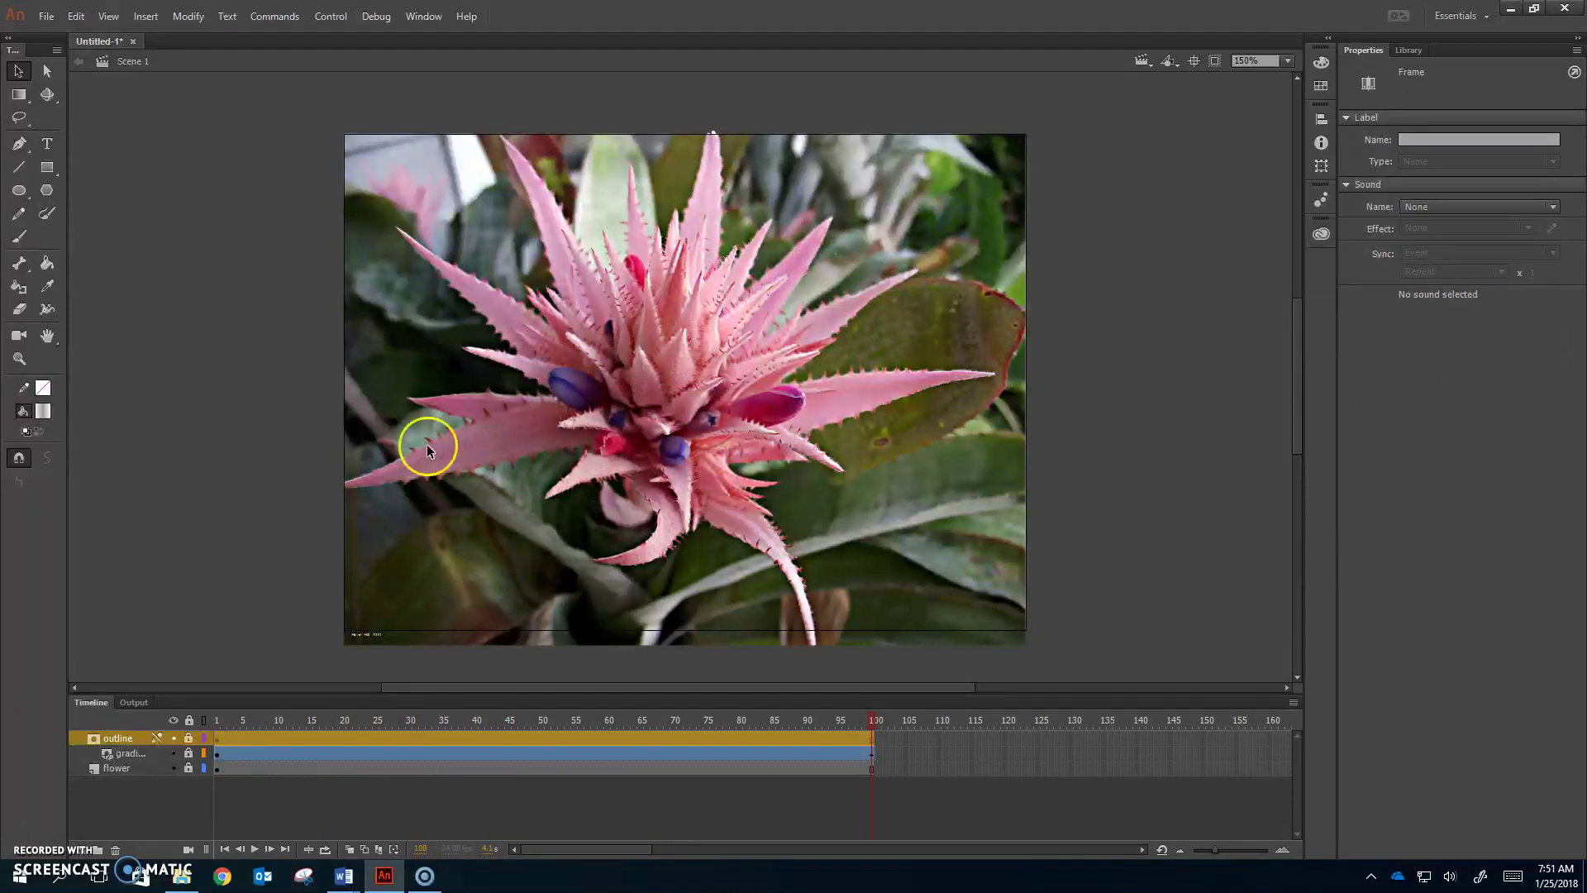
Step: Save the document as an Animate .fla over the existing outline_mask file in the Animate folder, confirming the replacement
left_click(52, 15)
left_click(90, 190)
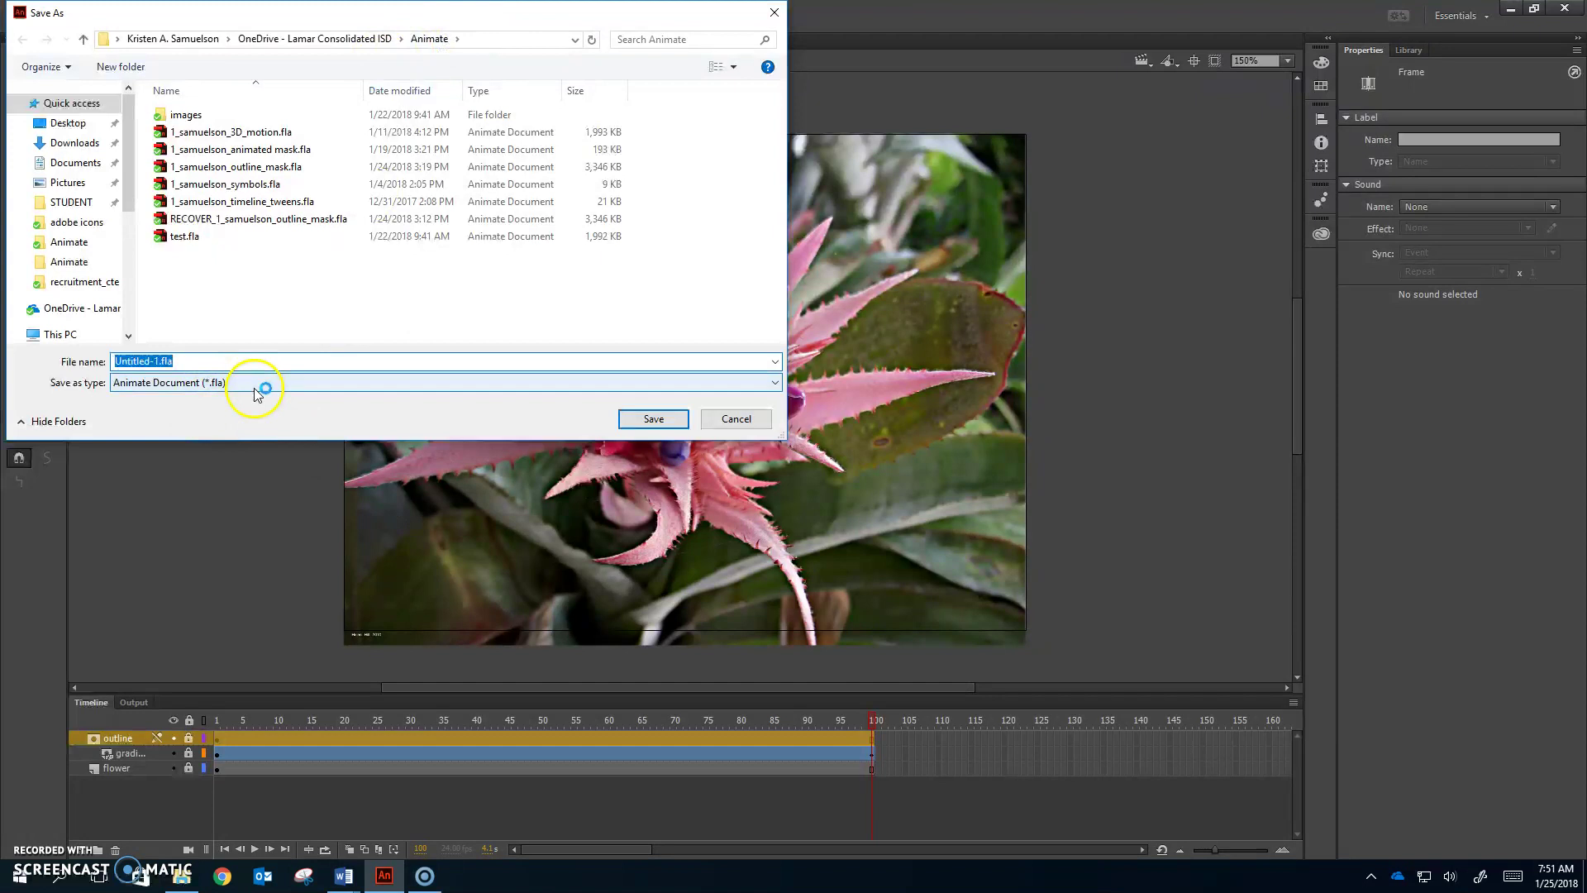
type("1_samuelson_")
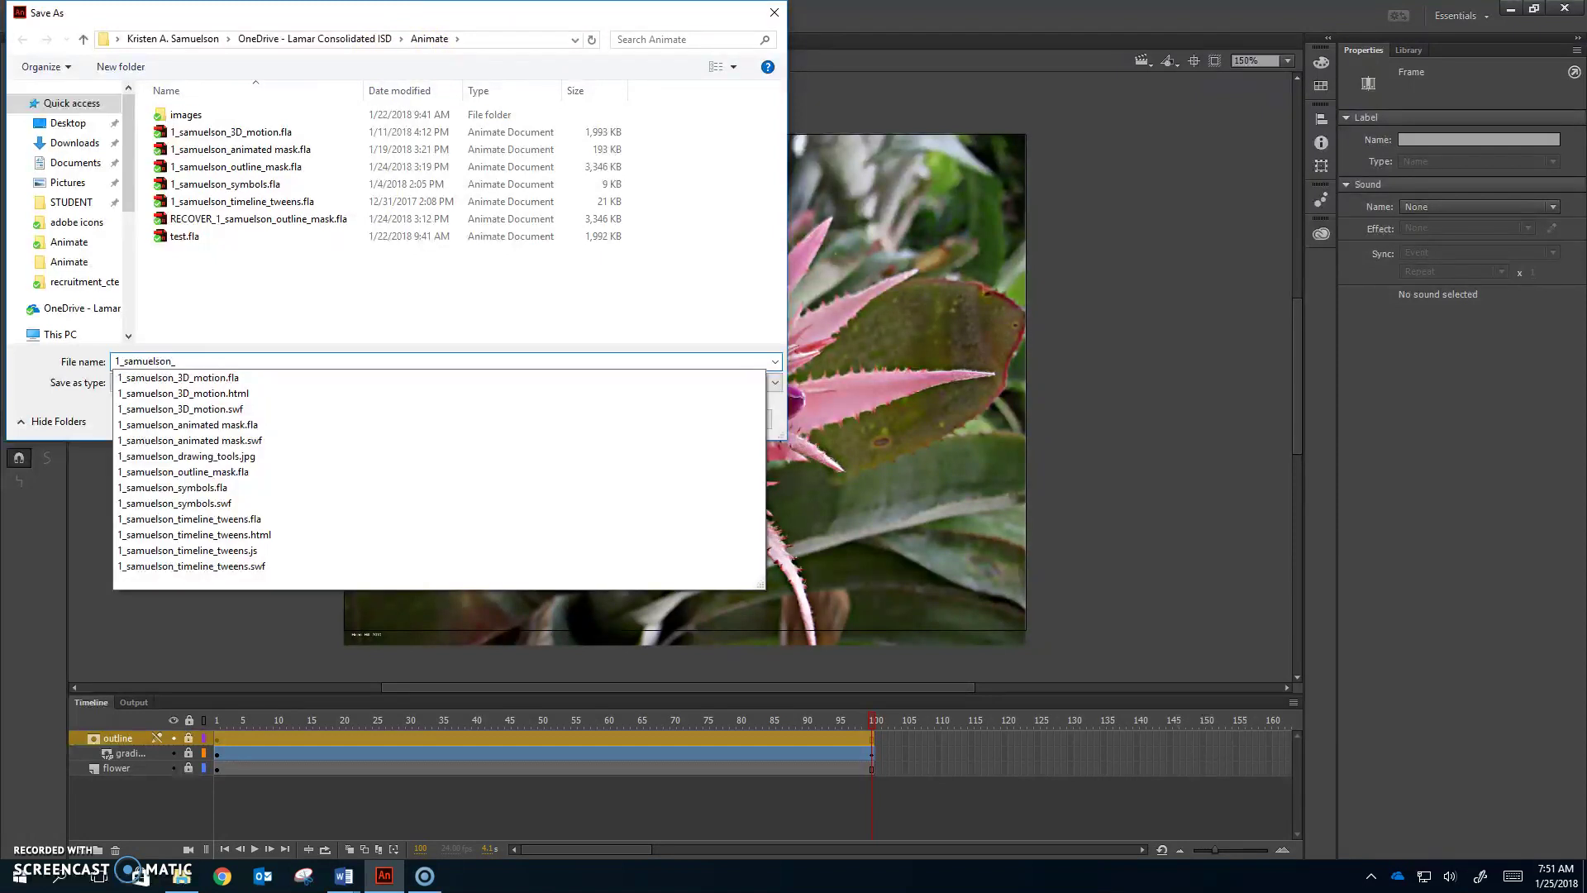
type("outline")
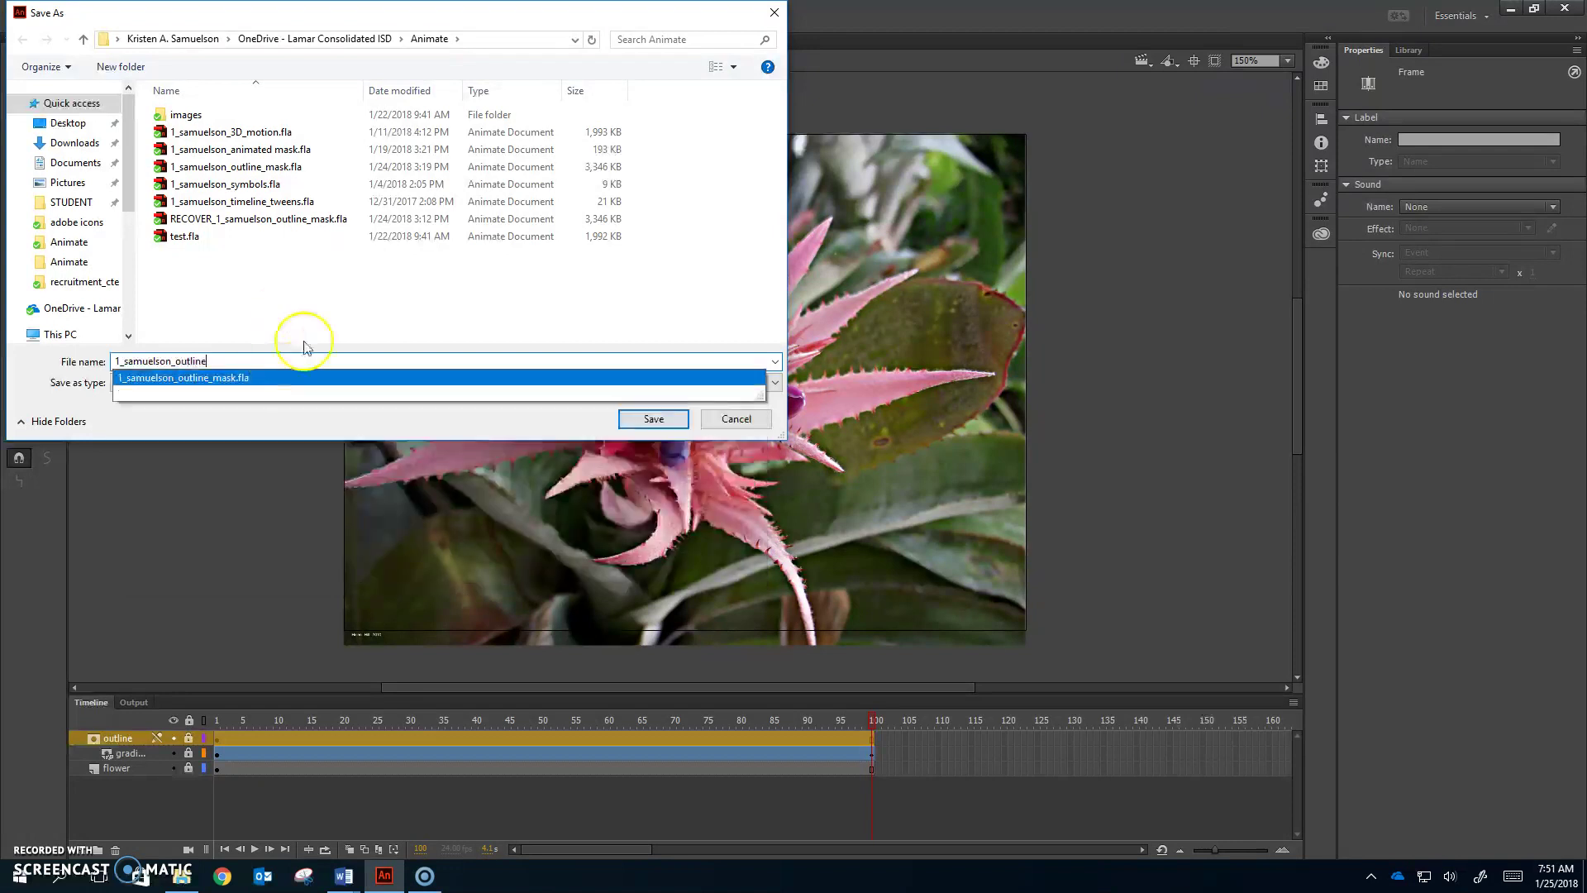
left_click(250, 380)
left_click(653, 419)
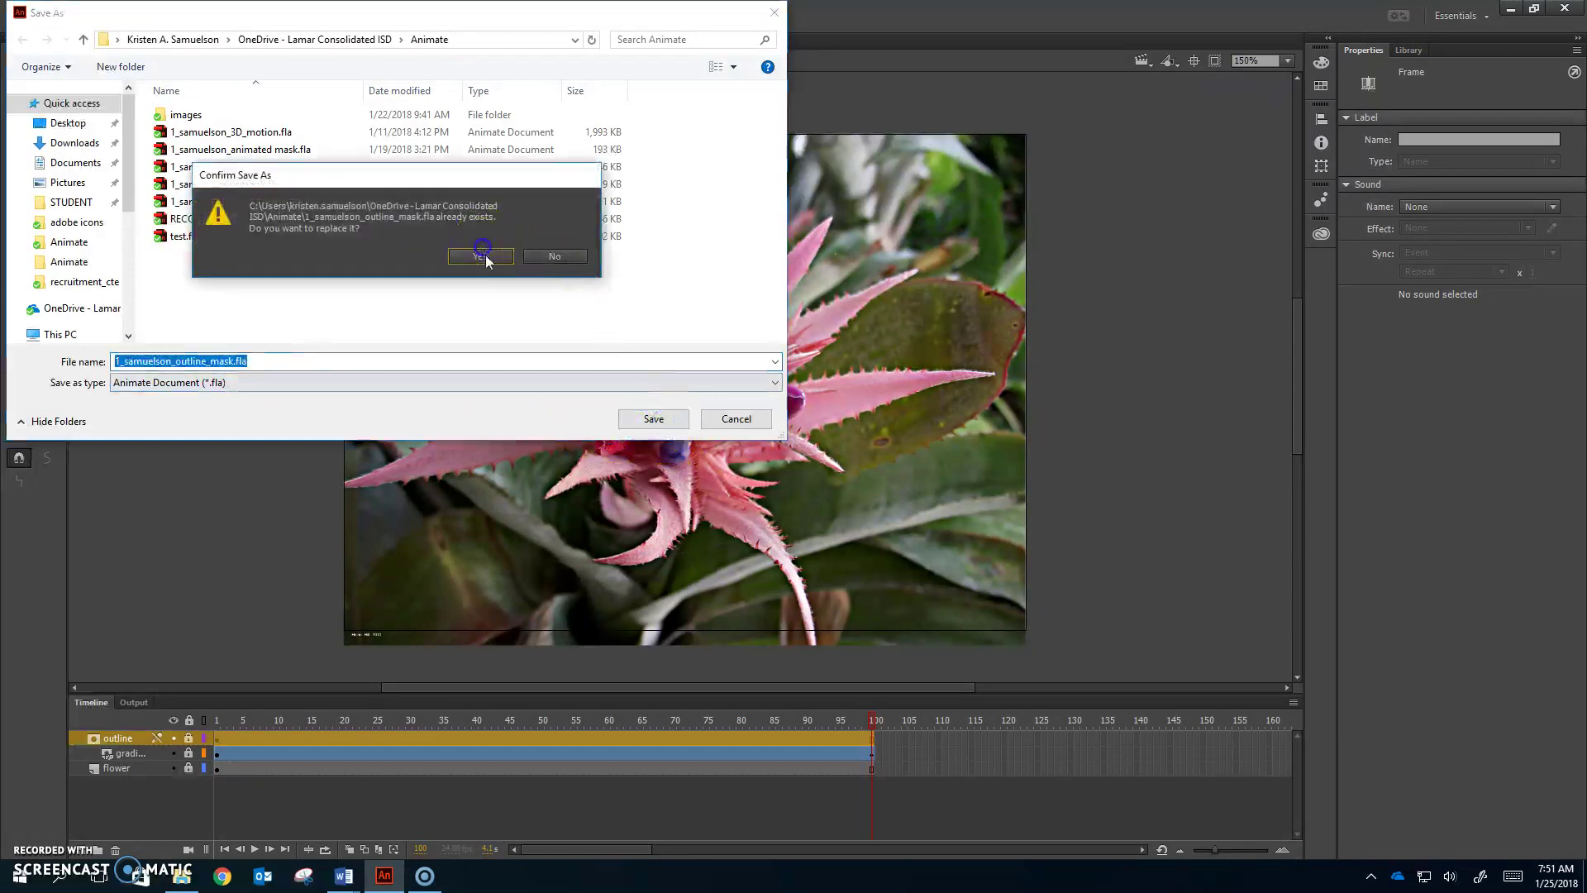
left_click(483, 256)
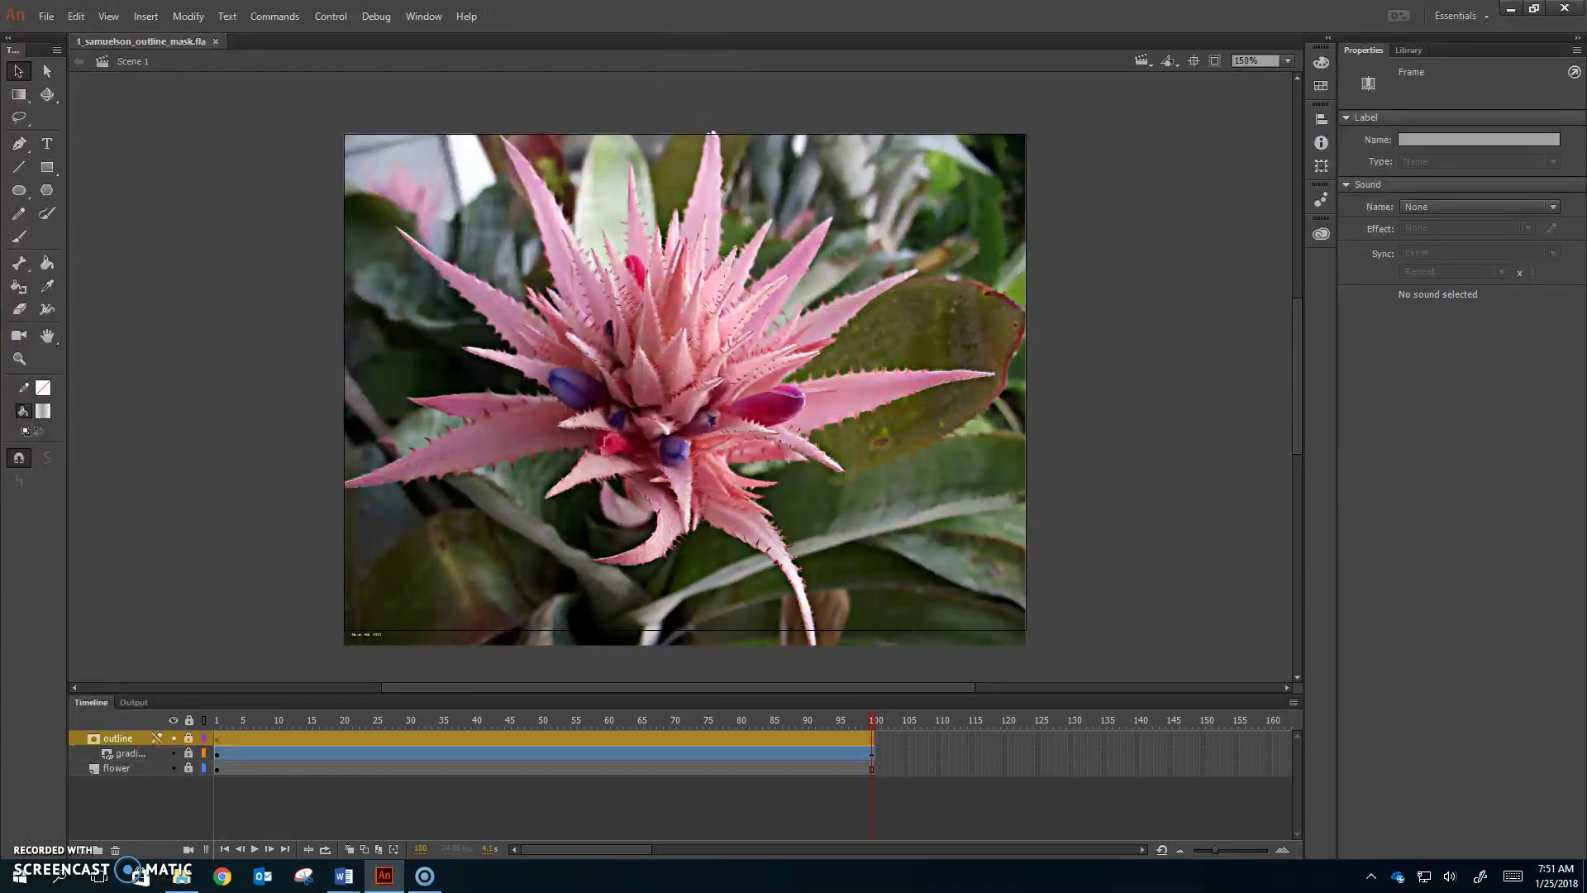
Step: Test the movie to preview the outline mask effect and close the preview
left_click(354, 15)
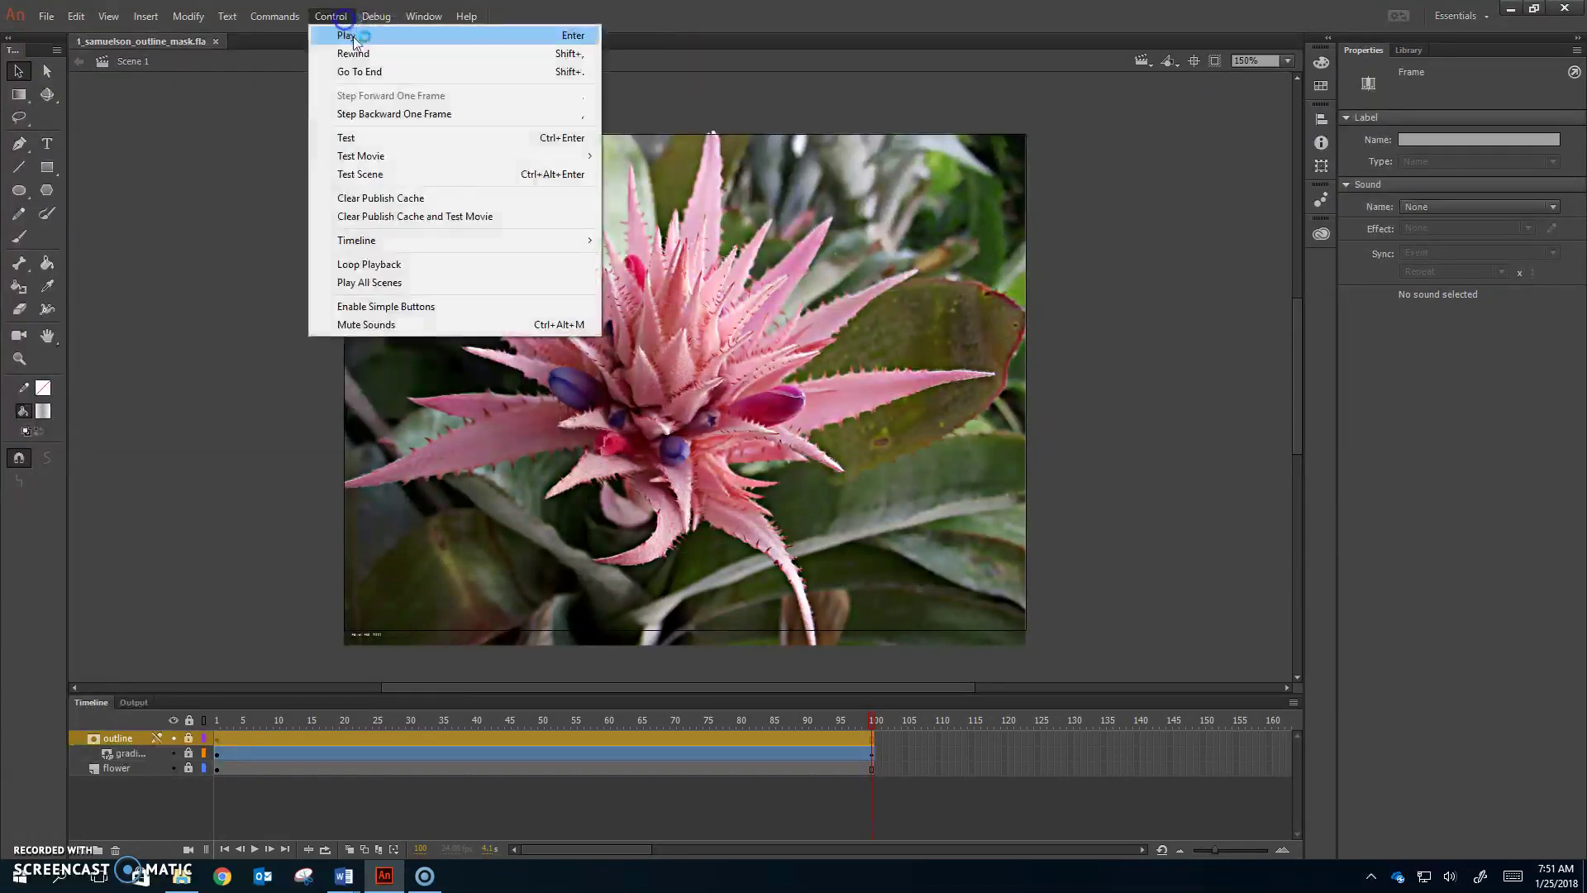
left_click(417, 141)
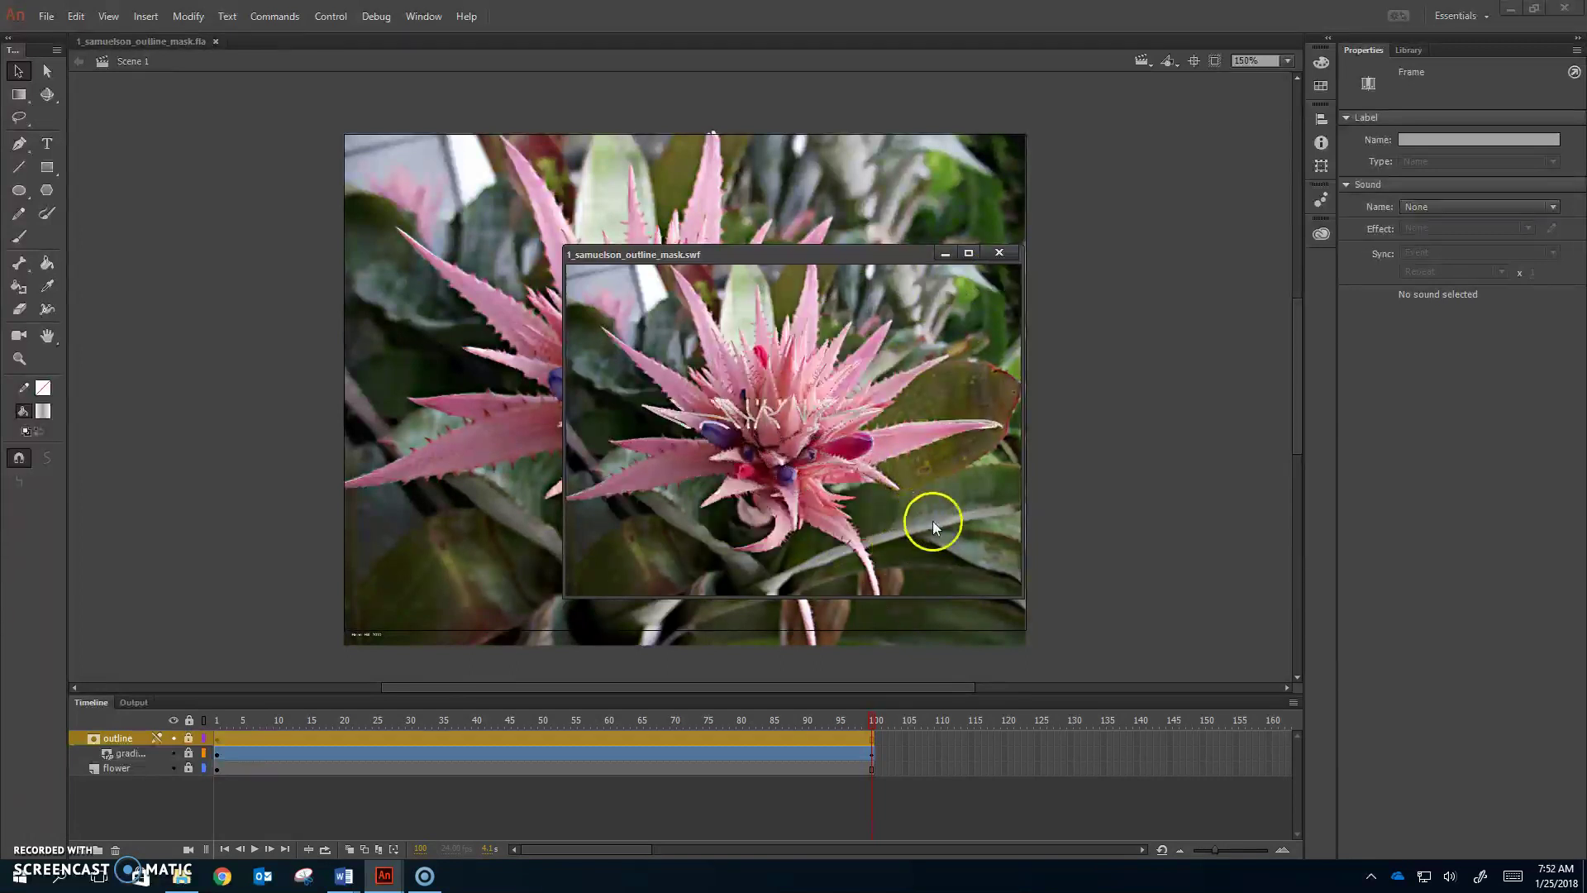
left_click(999, 253)
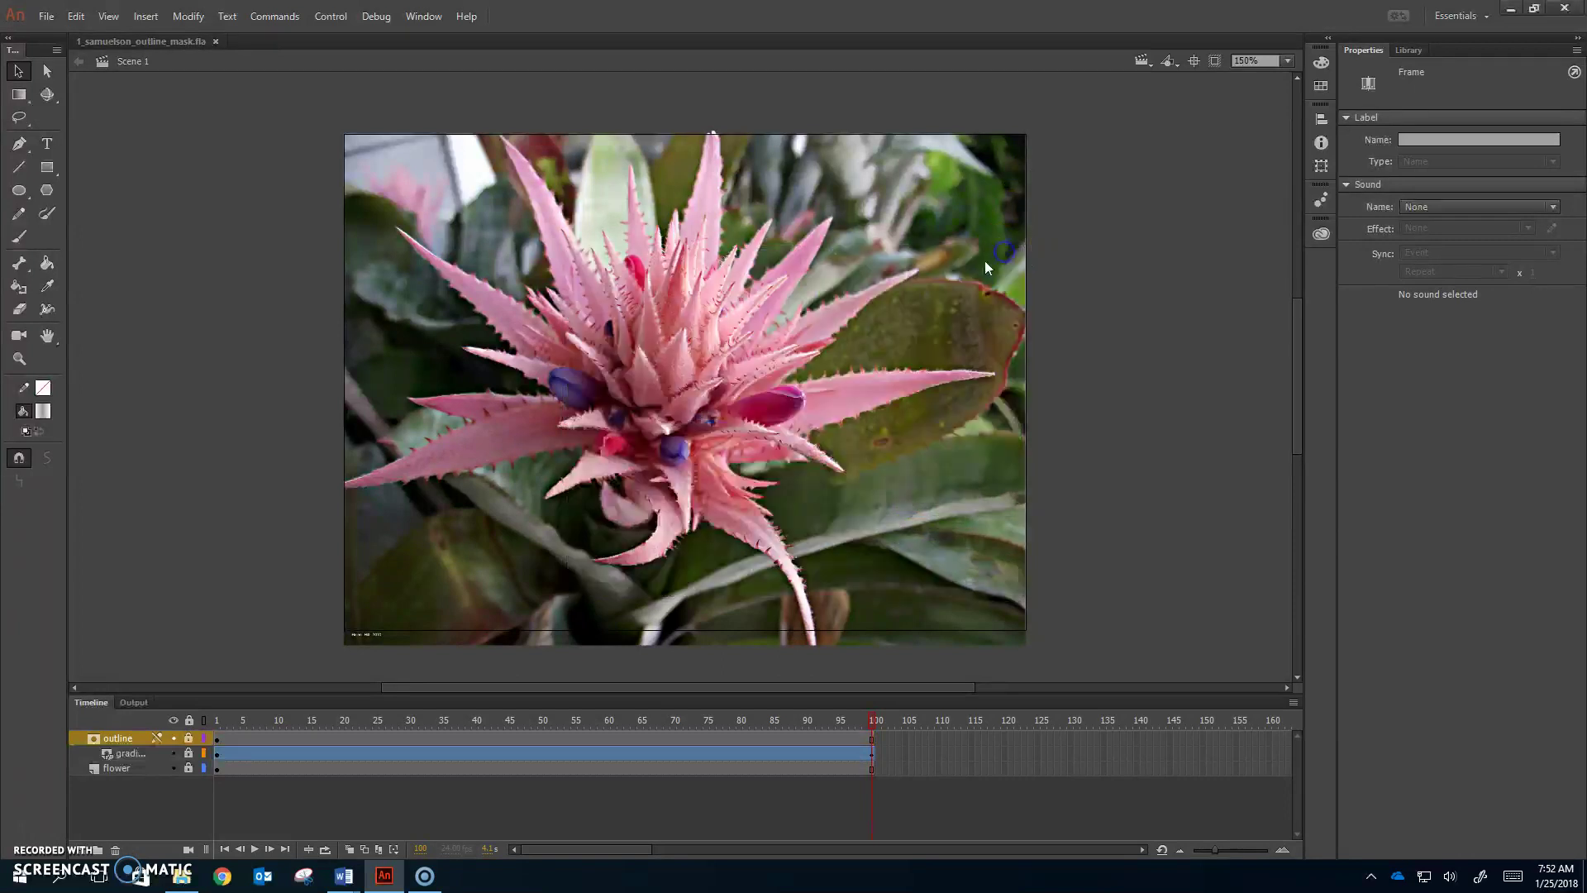
Step: Unlock all layers and, at frame 1, rotate the gradient bar counterclockwise into a diagonal rising to the right with Free Transform
left_click(190, 720)
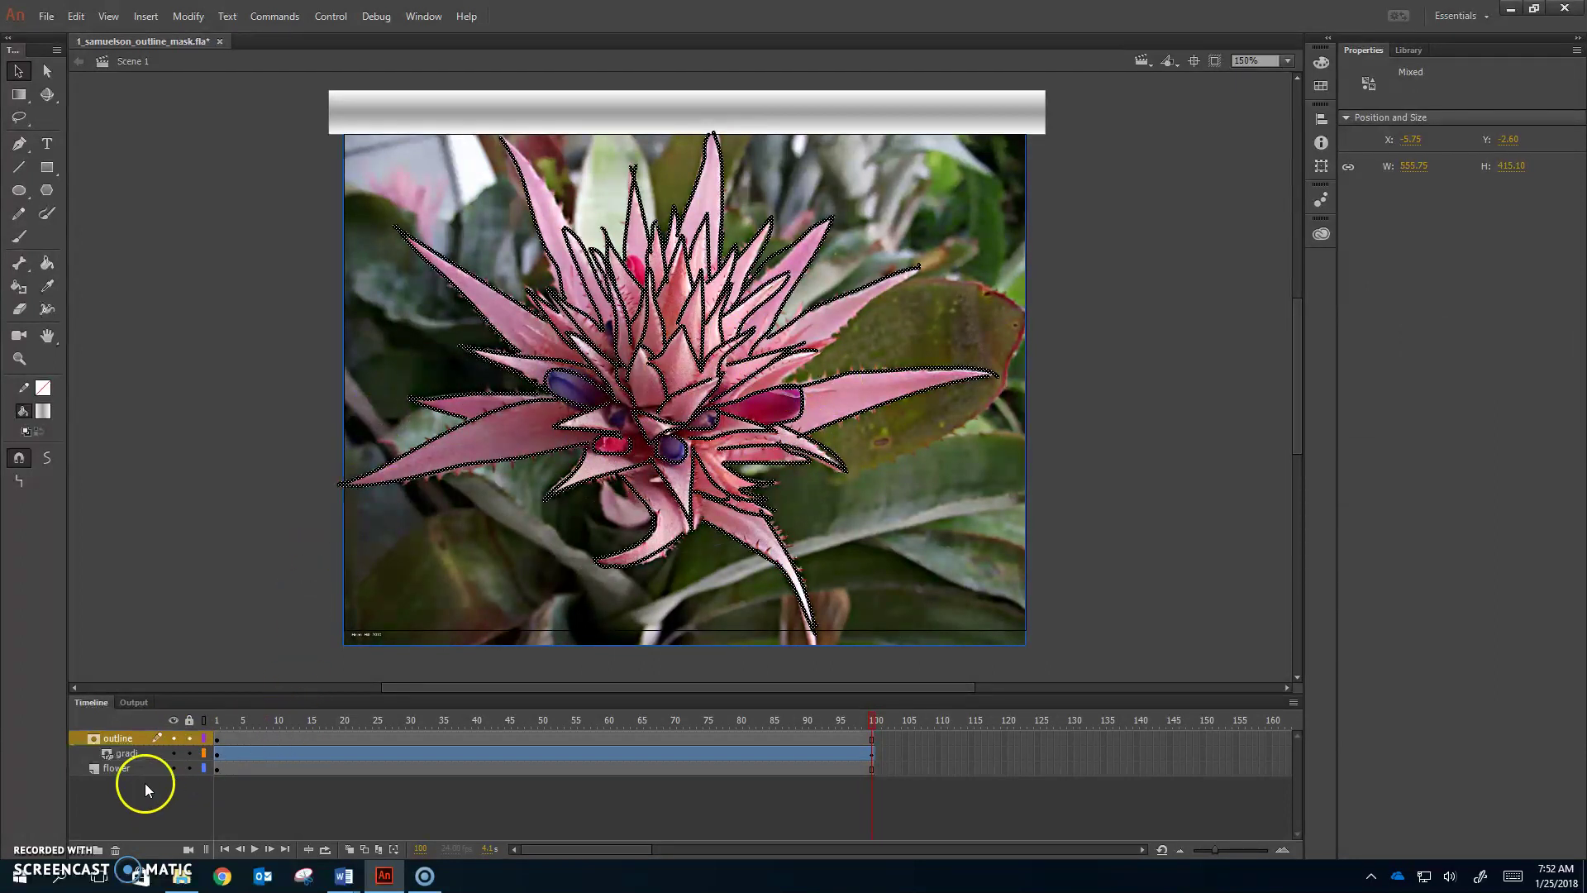
left_click(131, 751)
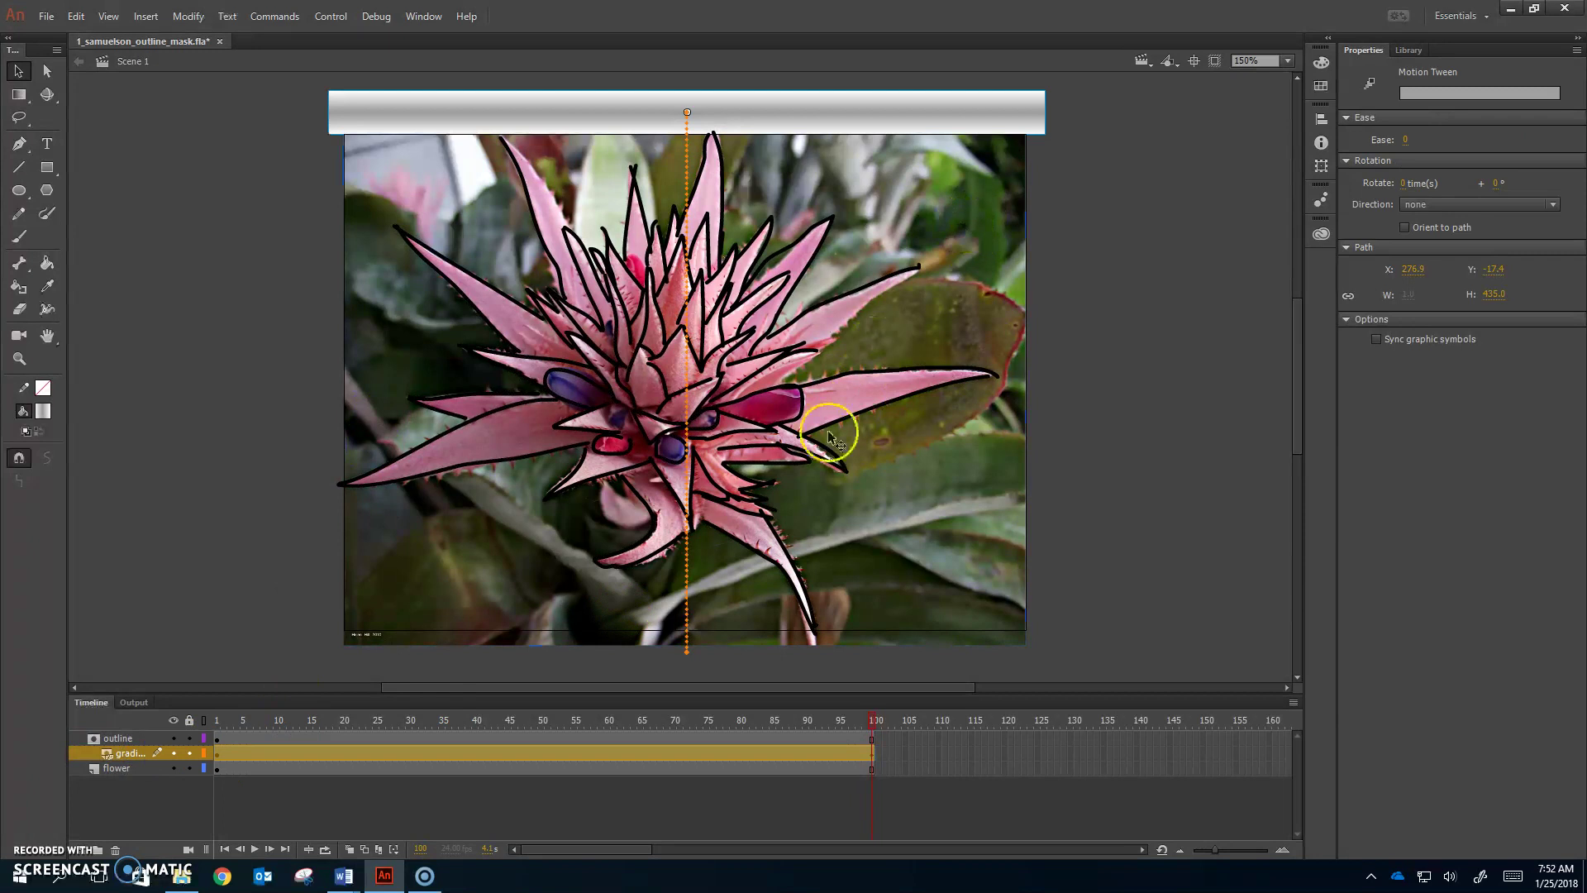
left_click(216, 720)
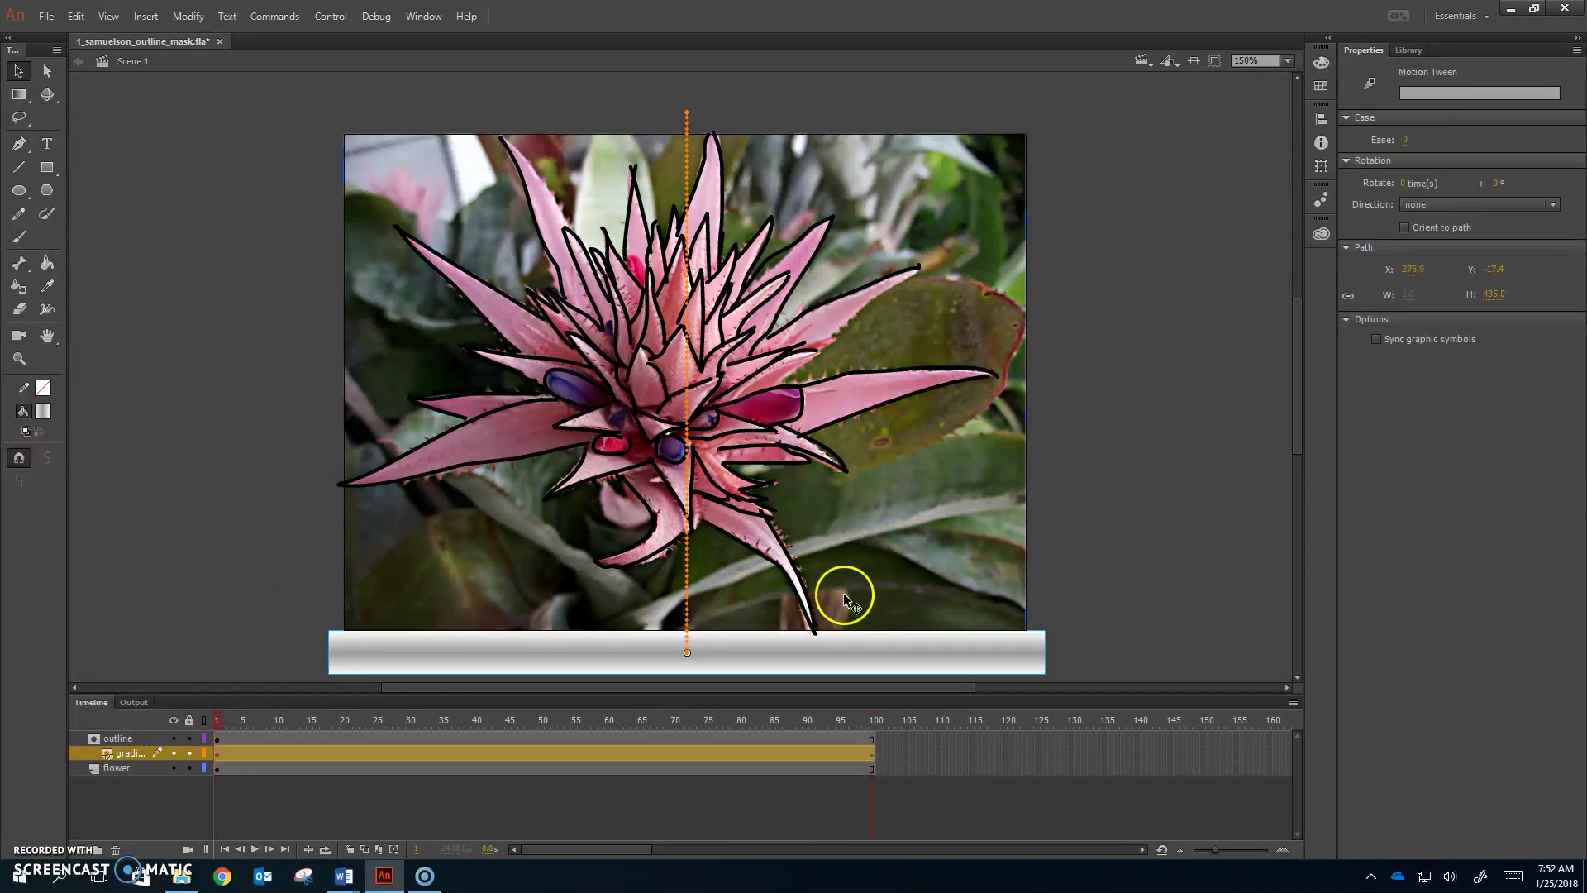
left_click(1033, 655)
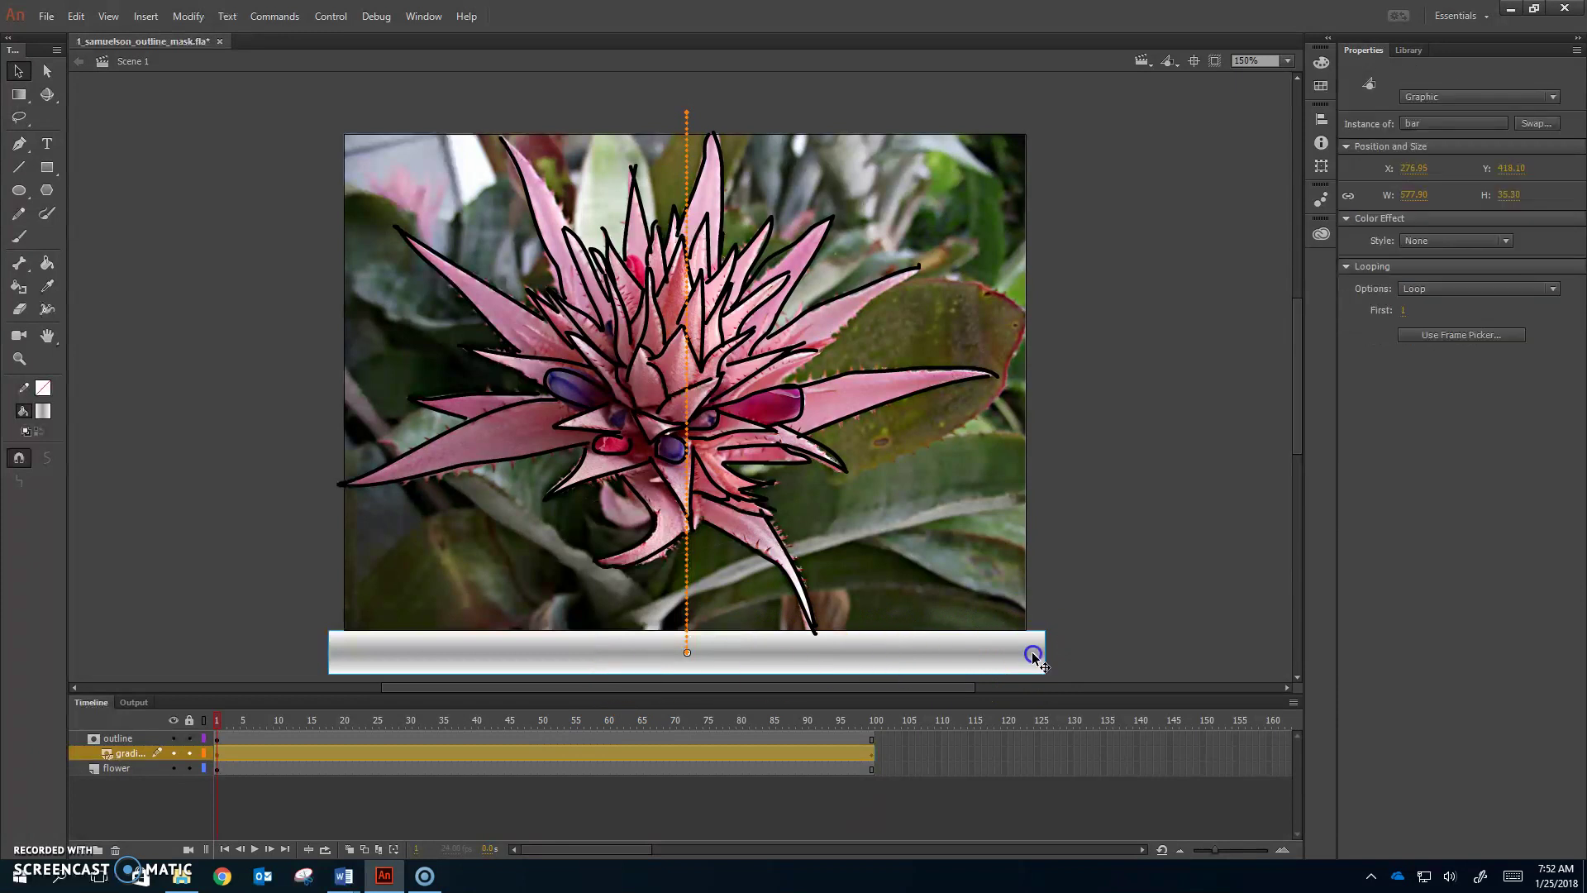
left_click(19, 94)
left_click(1158, 517)
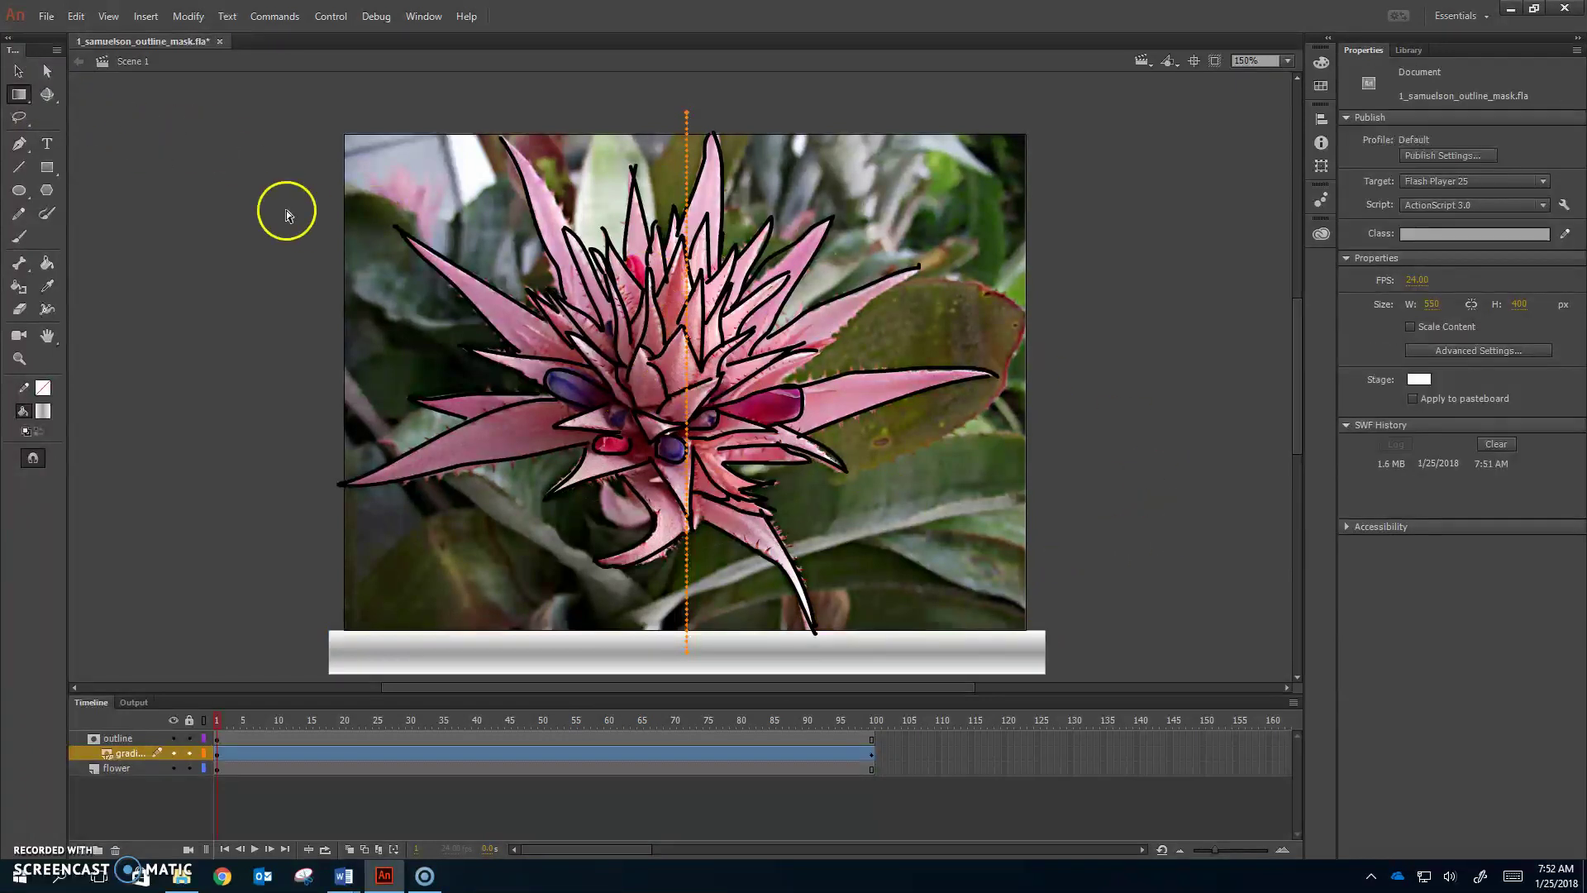
left_click(19, 95)
left_click(99, 93)
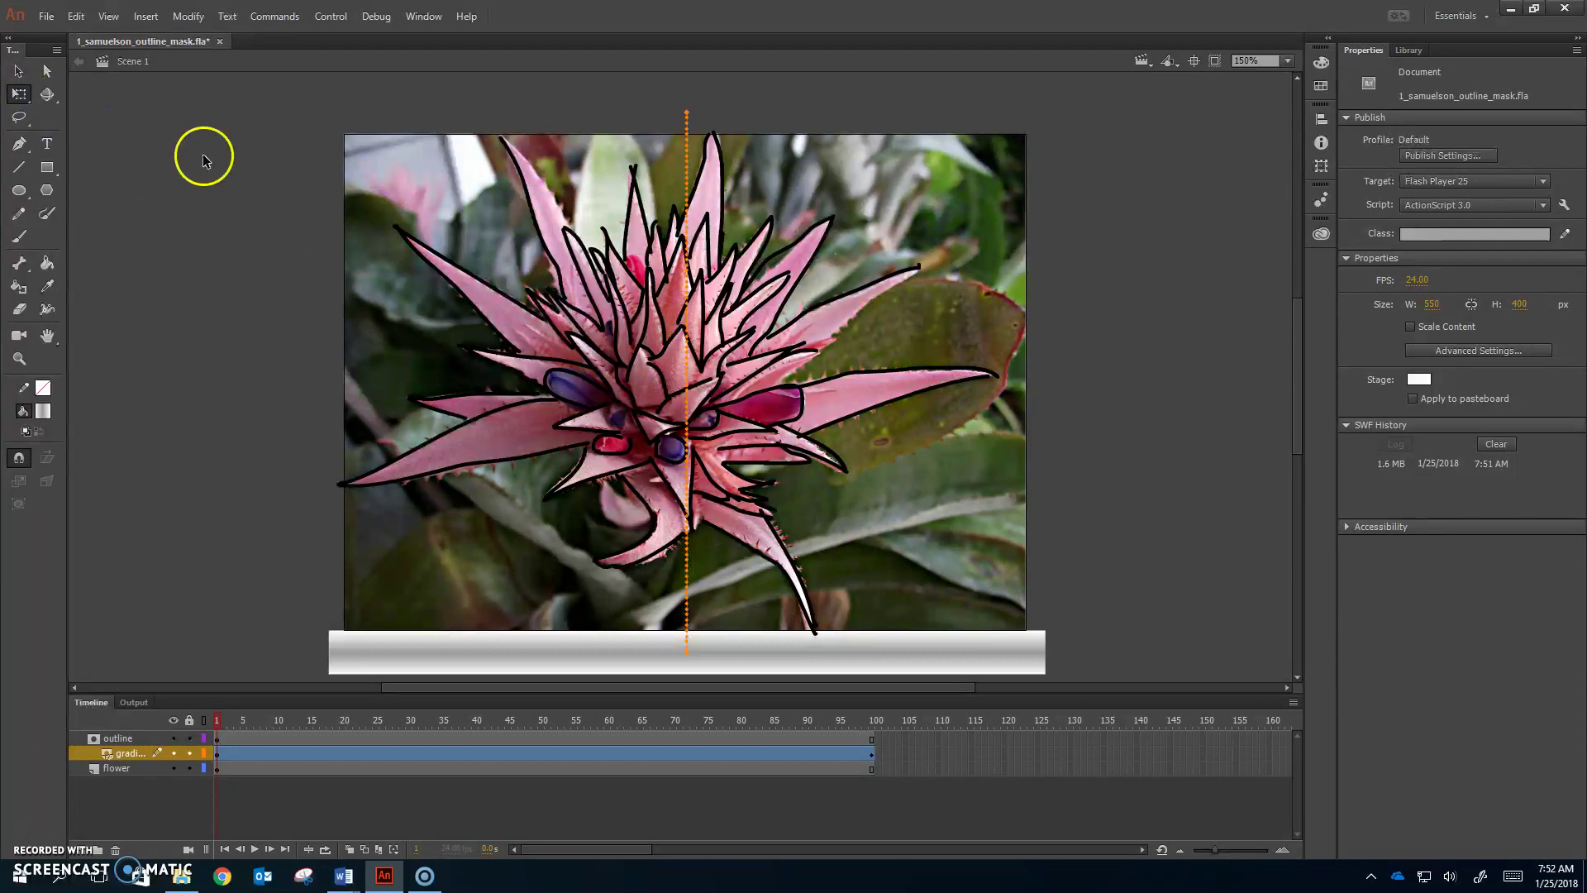
left_click(870, 665)
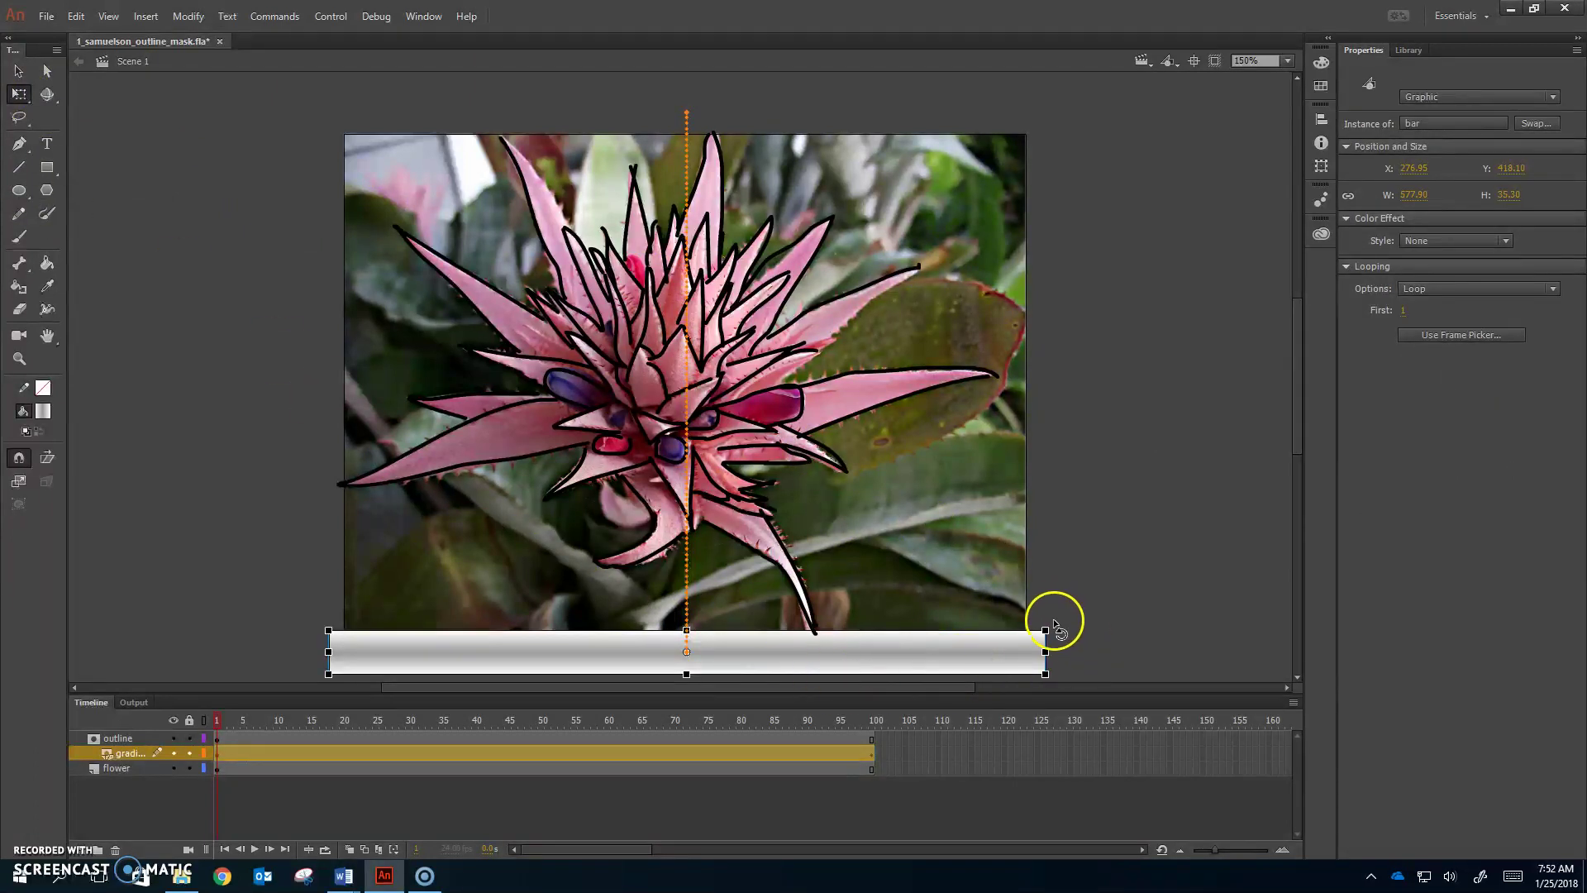
left_click_drag(1058, 628, 969, 476)
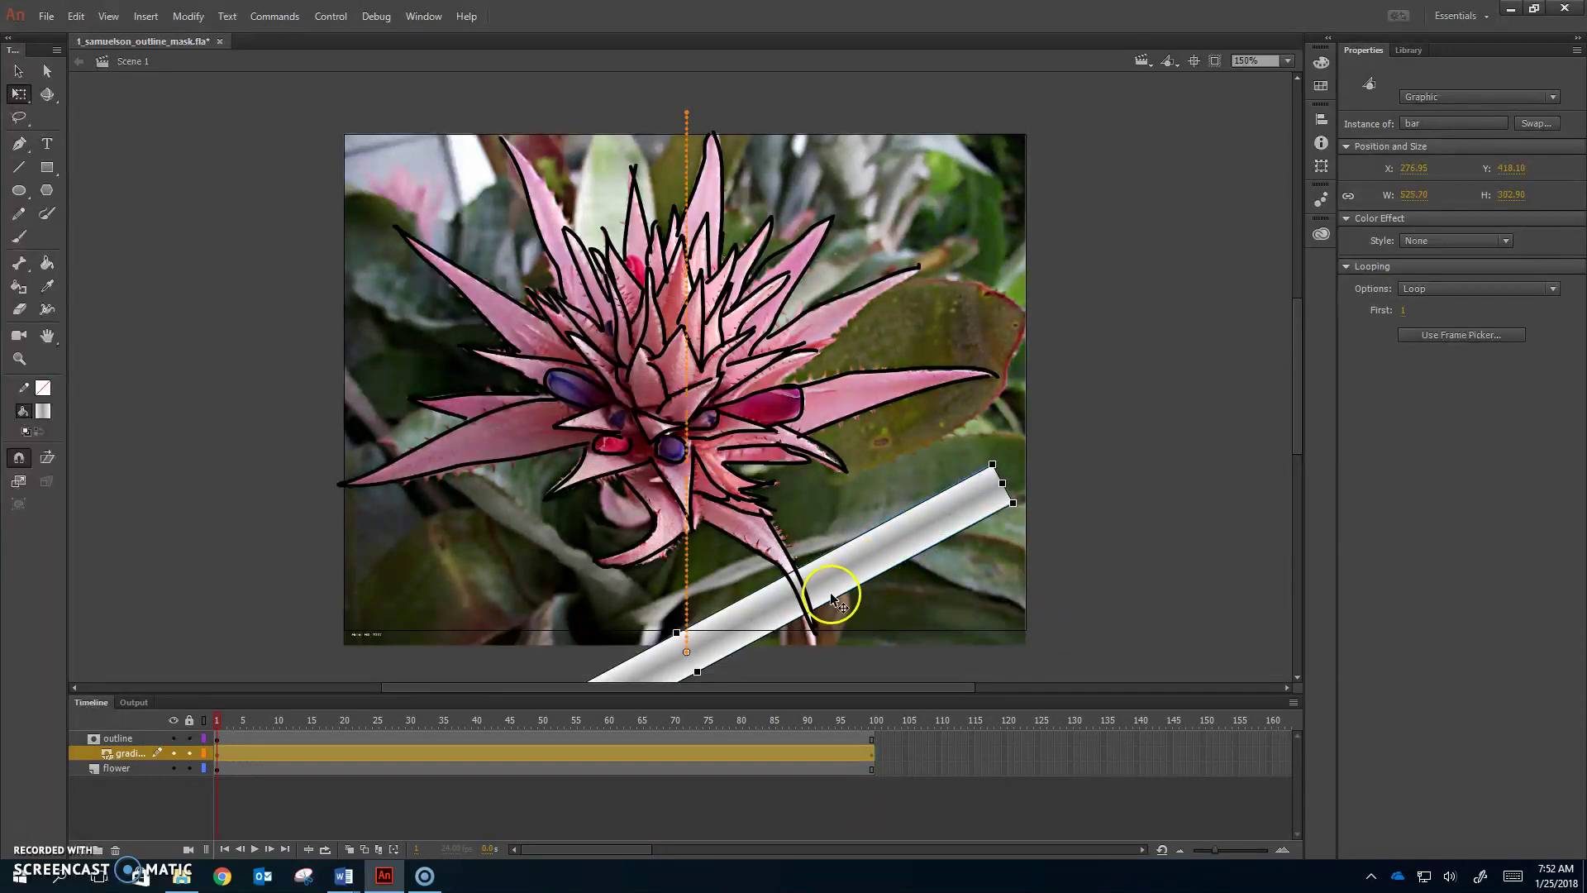
Step: Move the diagonal bar to the stage's lower-right corner at about X 507, Y 399 and stretch it to about 965 by 537 px
left_click_drag(852, 577, 1133, 557)
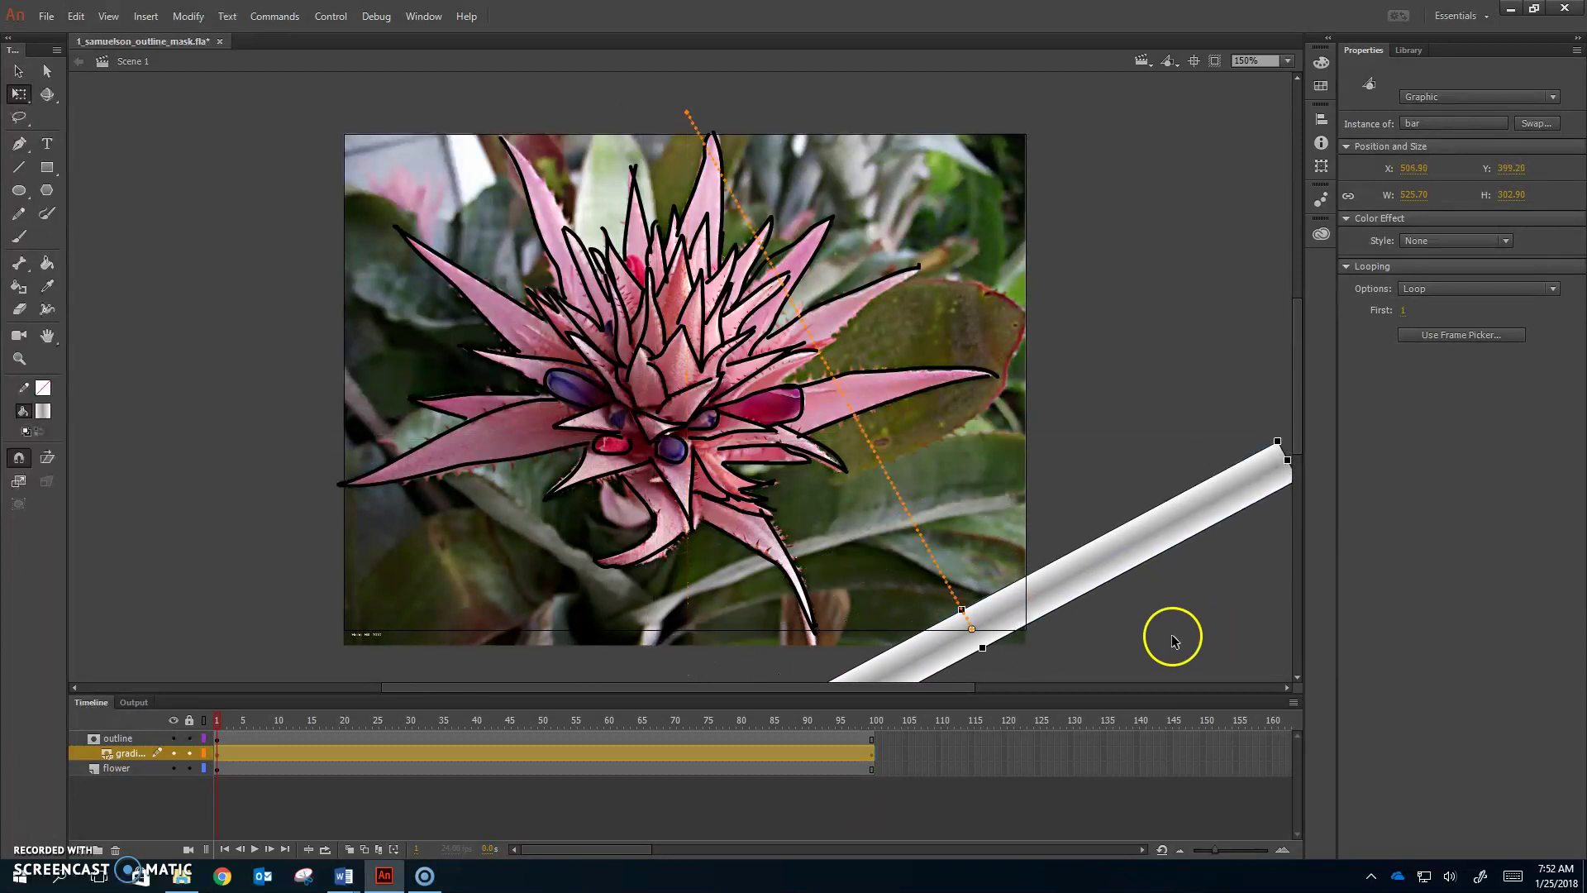
left_click(1287, 60)
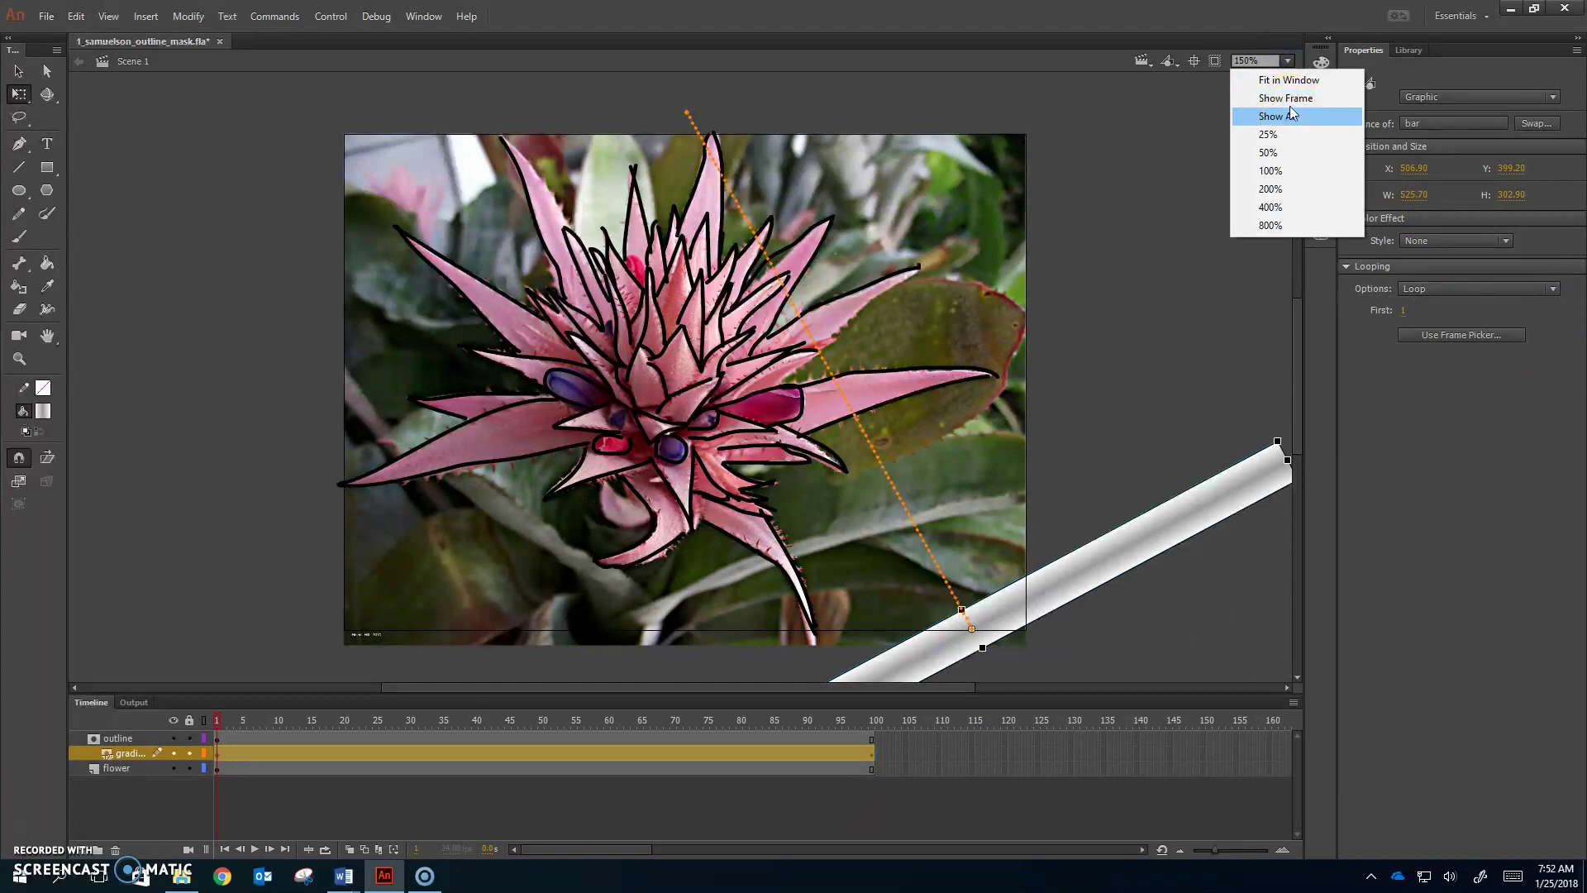
left_click(1269, 152)
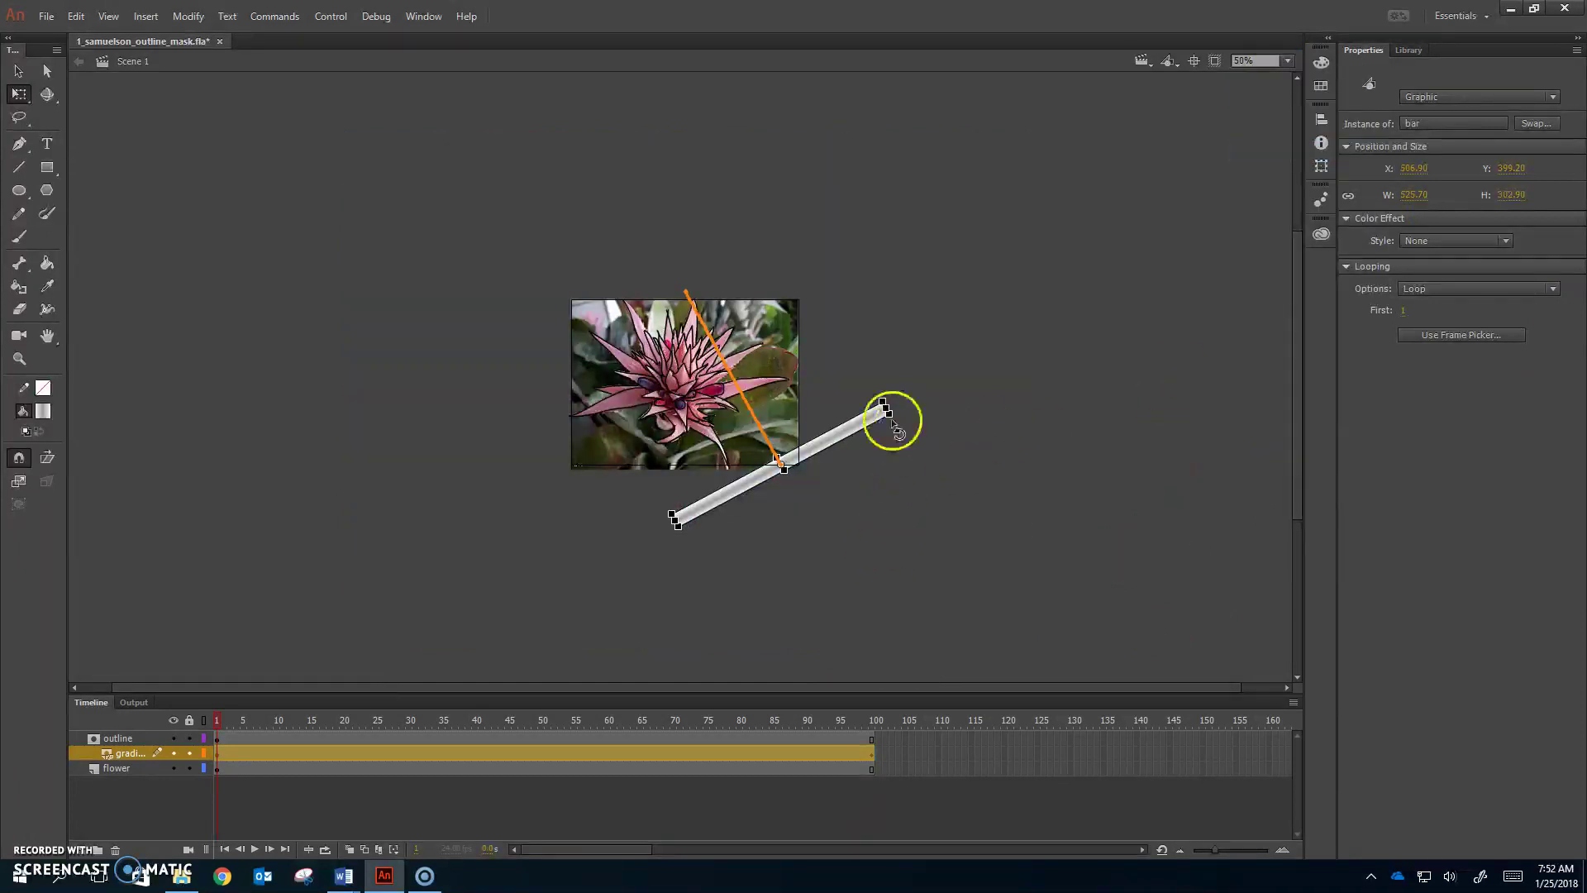
left_click_drag(888, 408, 974, 353)
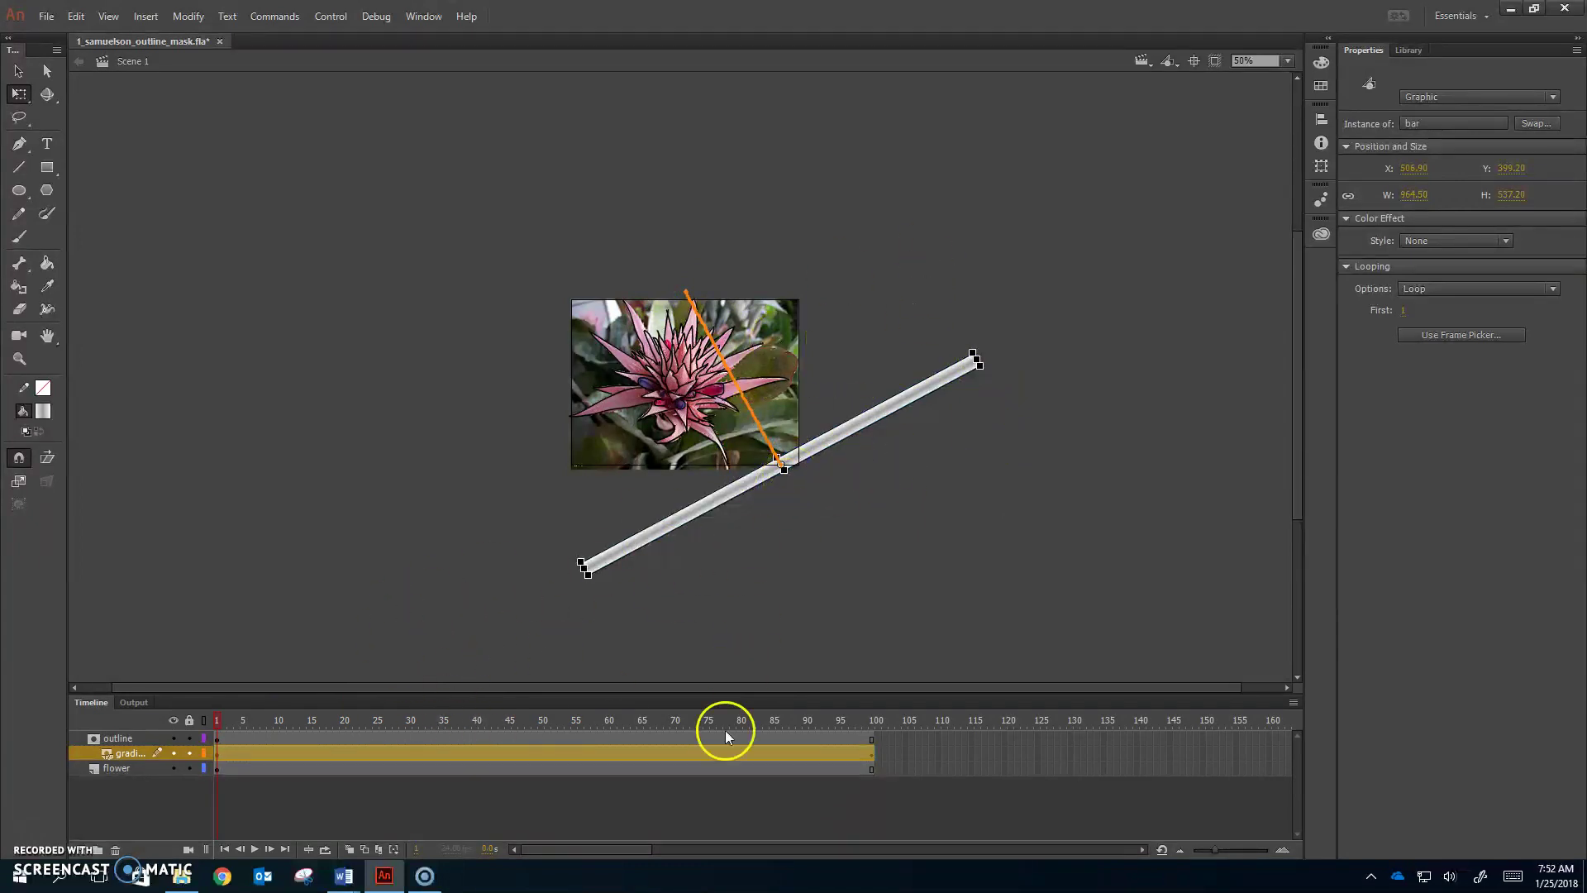
Step: At frame 100, move the diagonal bar toward the stage's upper-left corner, about X 113, Y -21, and play the animation
left_click(870, 722)
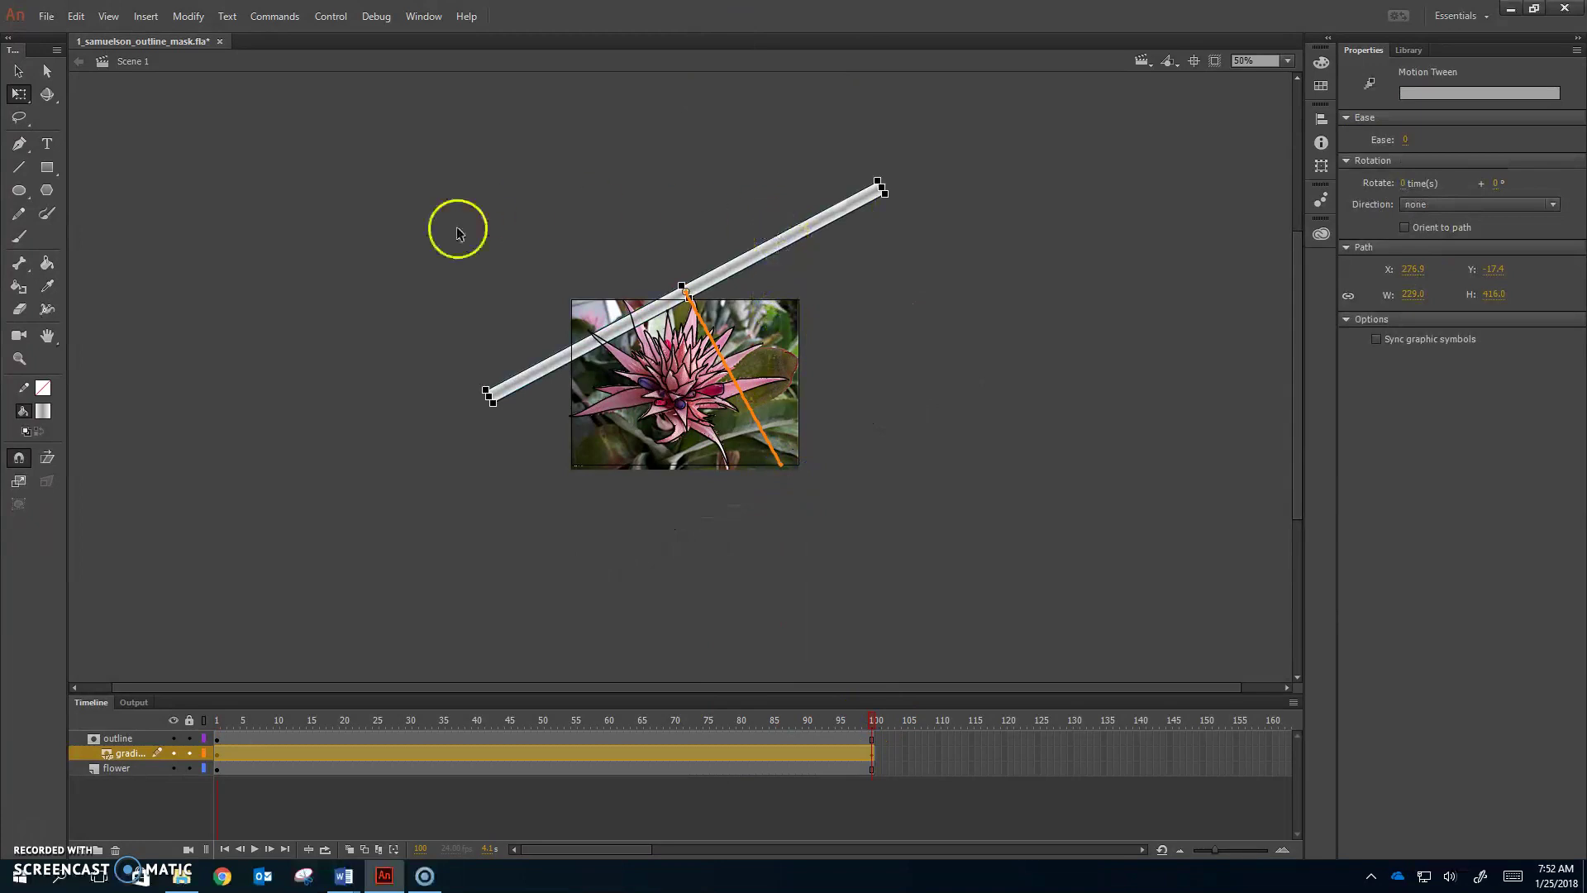
left_click_drag(620, 329, 553, 321)
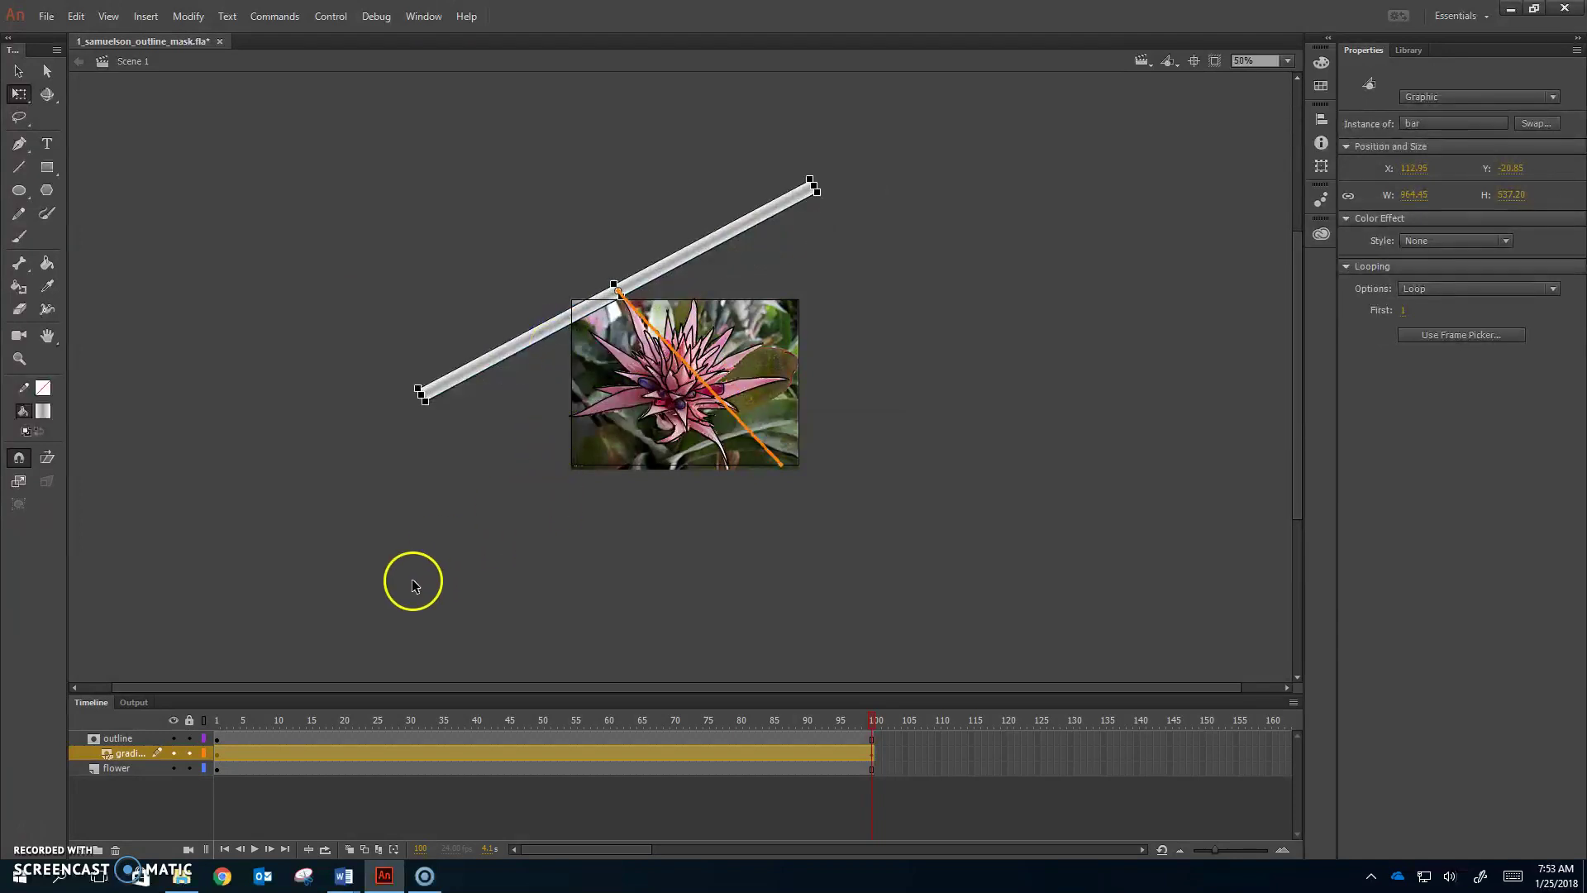
left_click(237, 616)
key("Return")
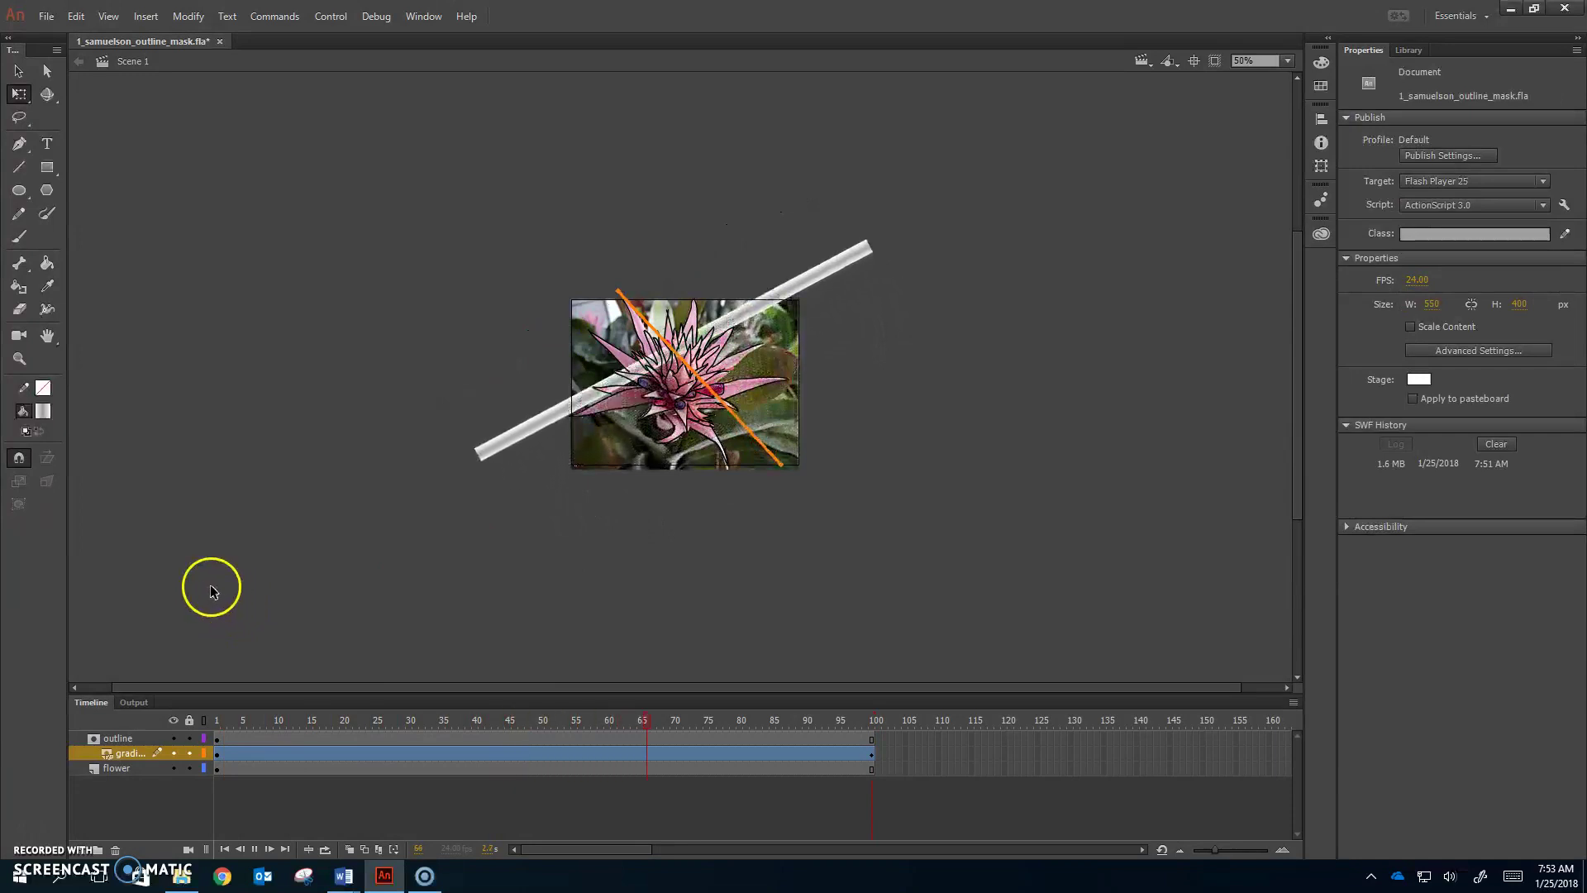
Step: Lock all layers to restore the mask, fit the stage in the window and test the movie
left_click(190, 720)
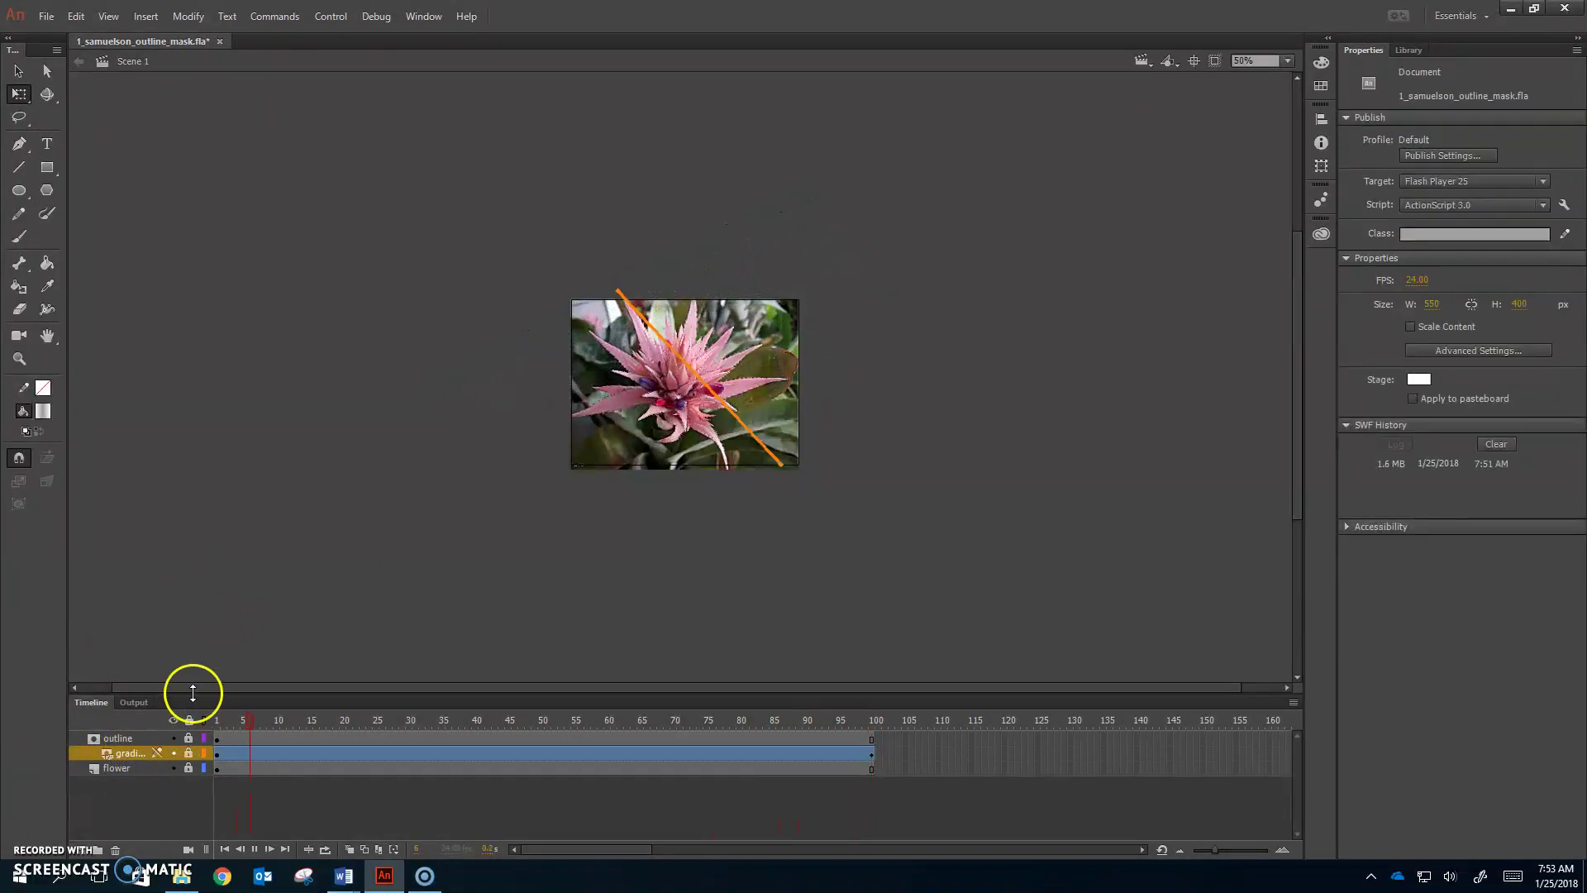
left_click(1286, 61)
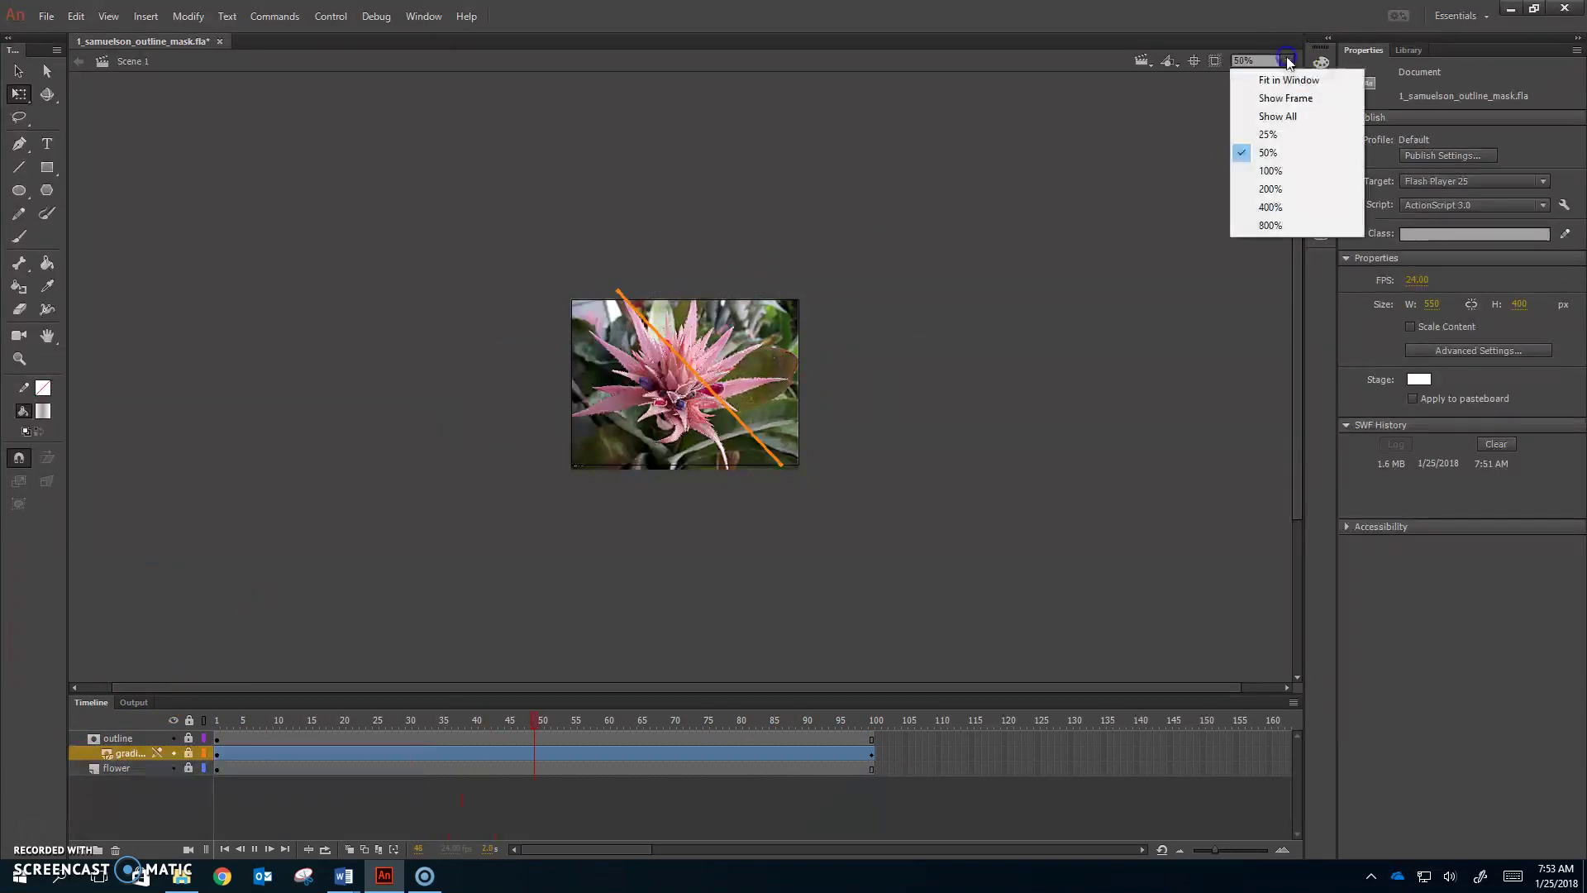
left_click(1288, 80)
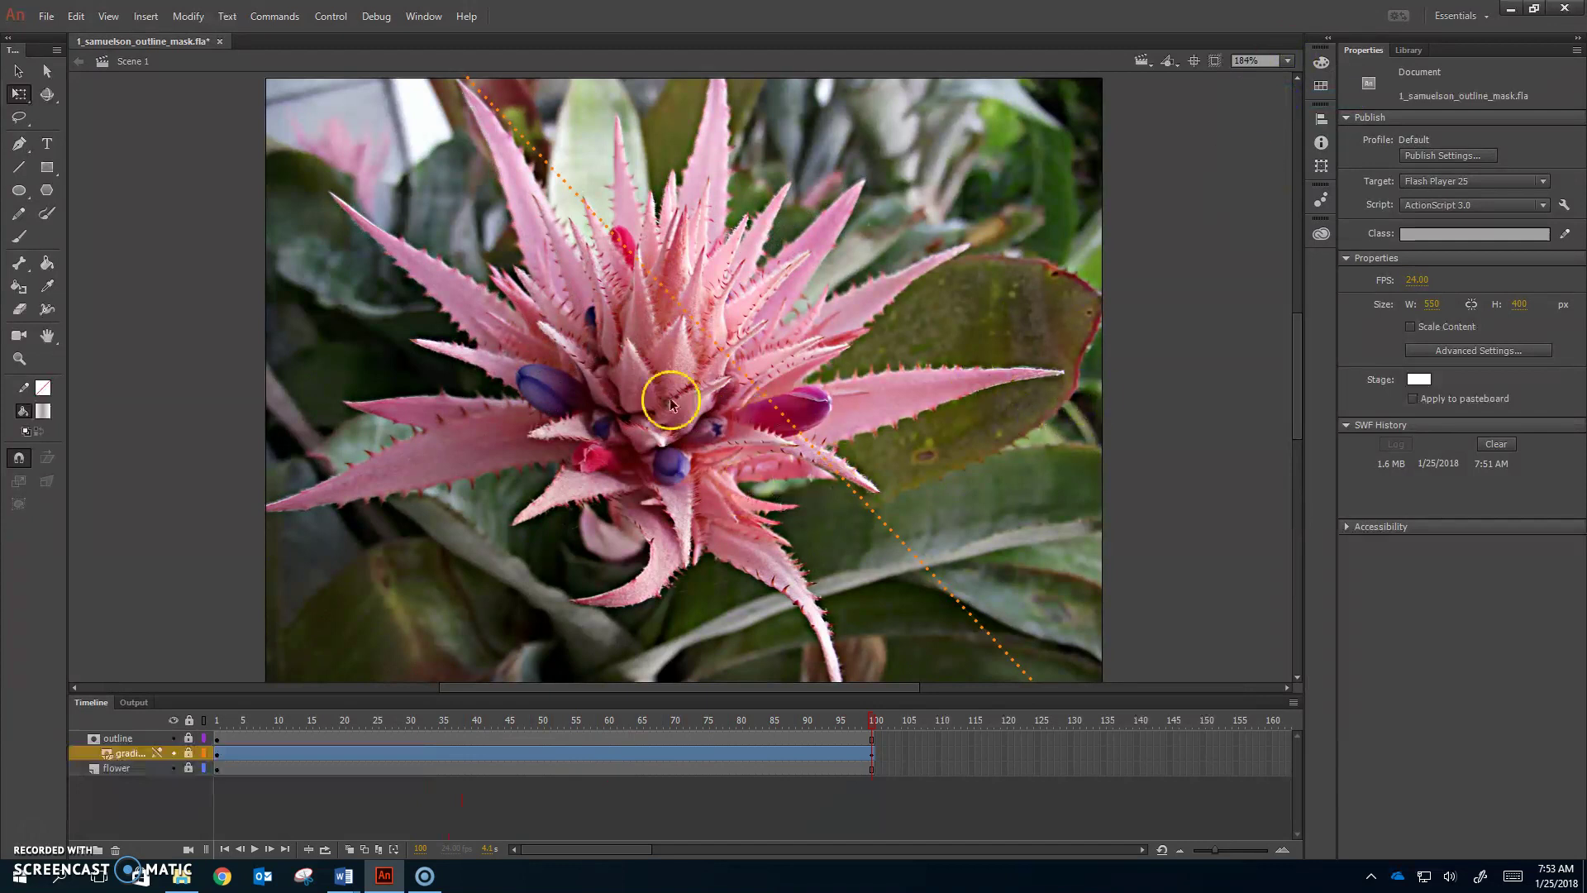
key("ctrl+Return")
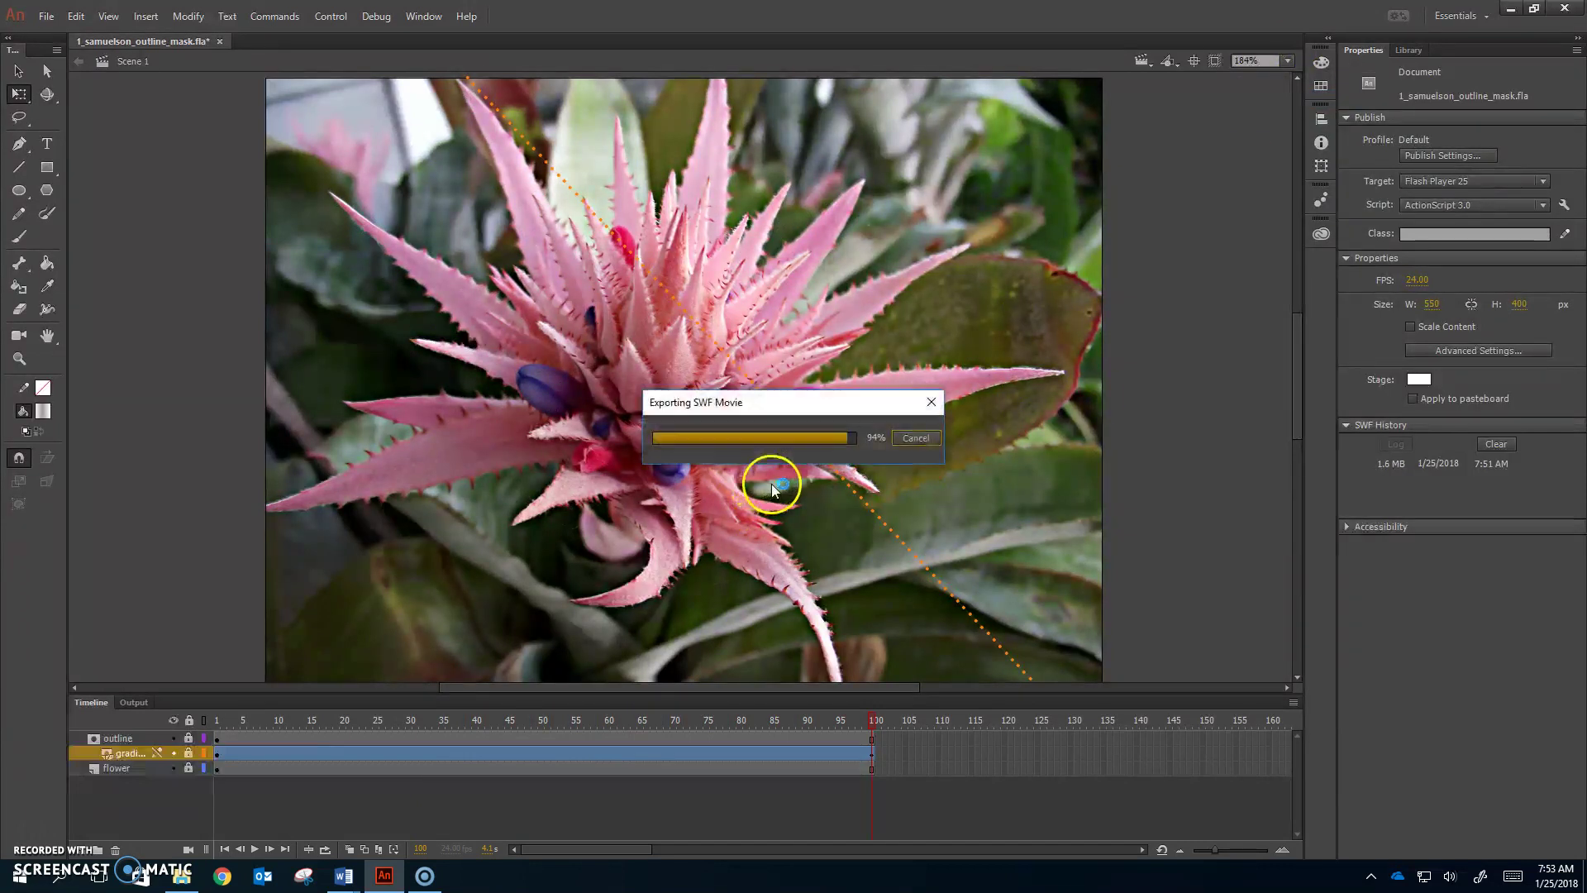